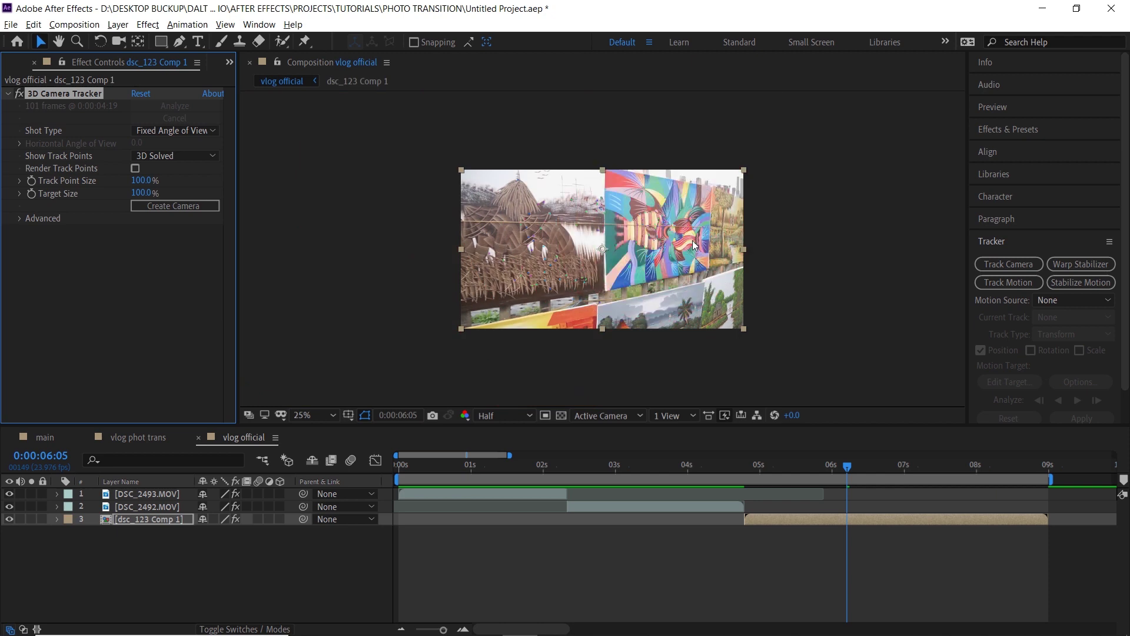
- At 0:00:07:08, create a track solid and camera from the 3D Camera Tracker target placed on the distant fish painting
drag(847, 468, 927, 479)
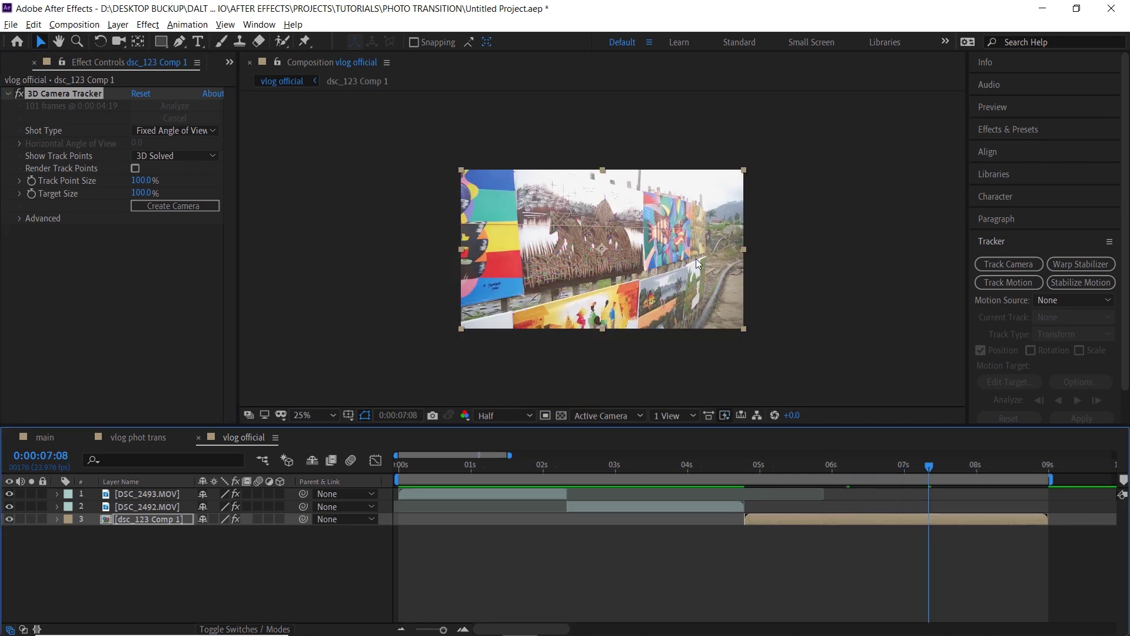
scroll(677, 239, up, 2)
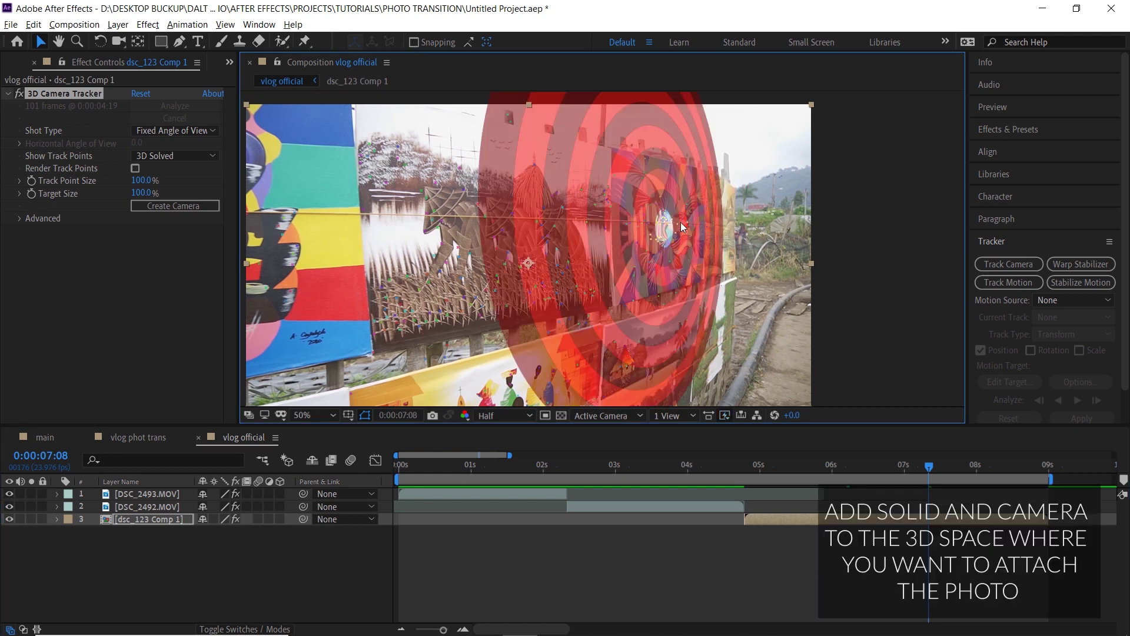
right_click(680, 225)
click(714, 245)
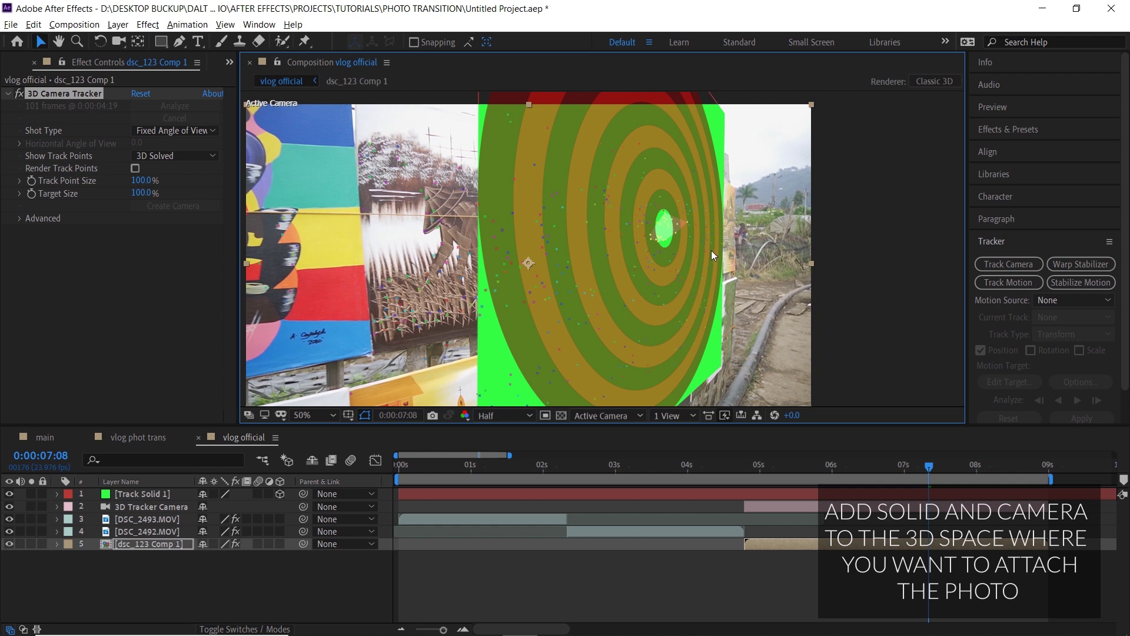
scroll(574, 286, down, 2)
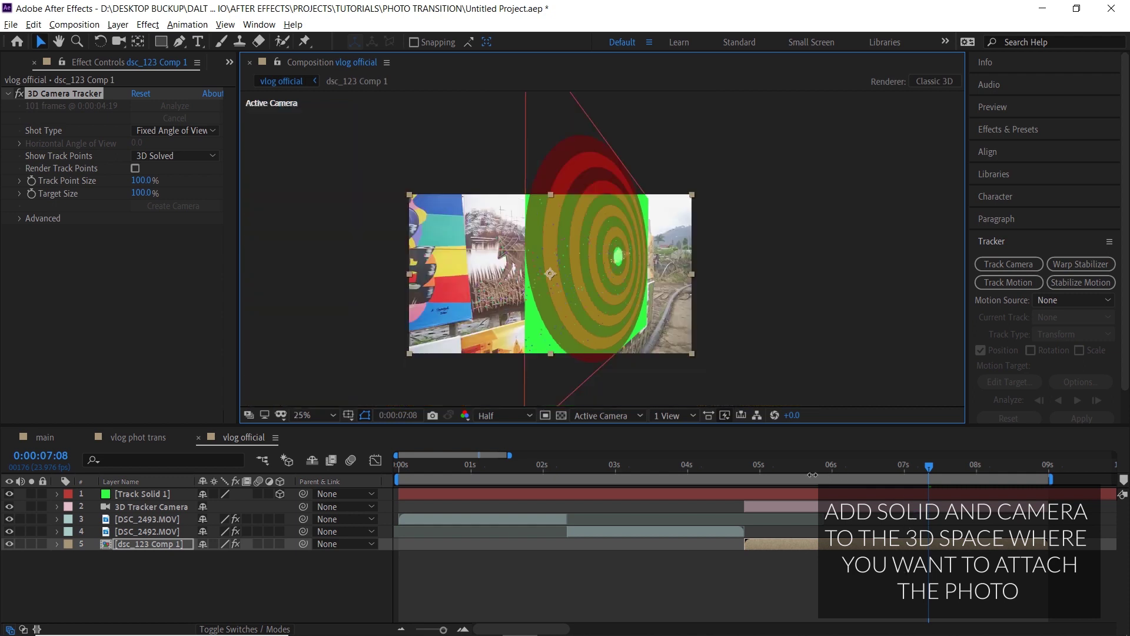
- Start the work area at 0:00:03:23 and play back the shot to check how the green solid tracks
click(747, 467)
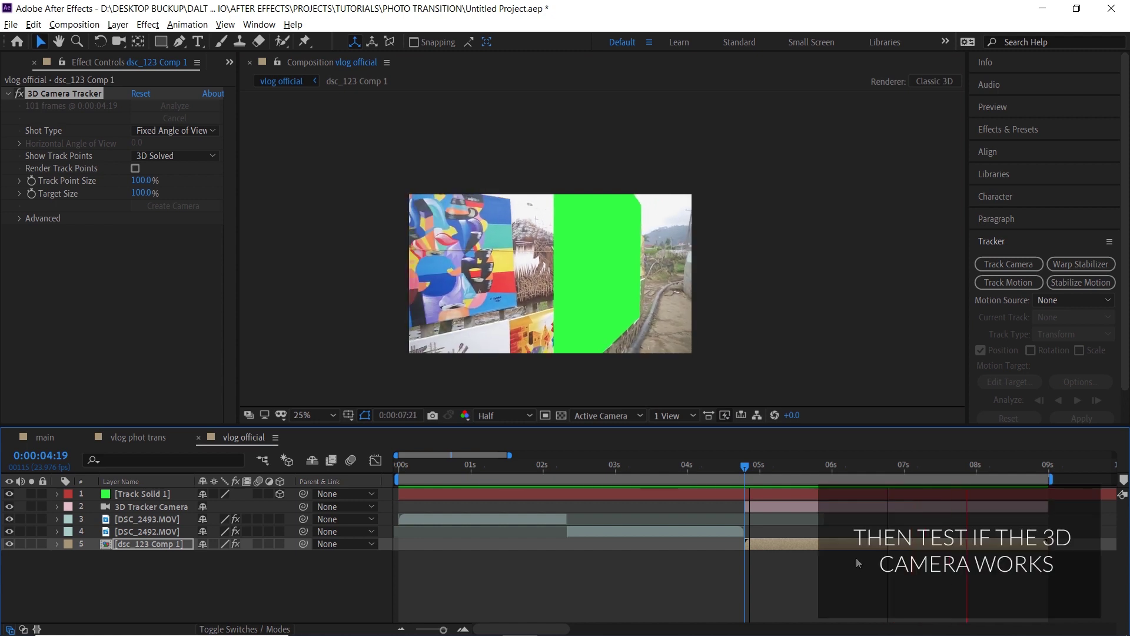
key(space)
drag(726, 465, 684, 467)
key(b)
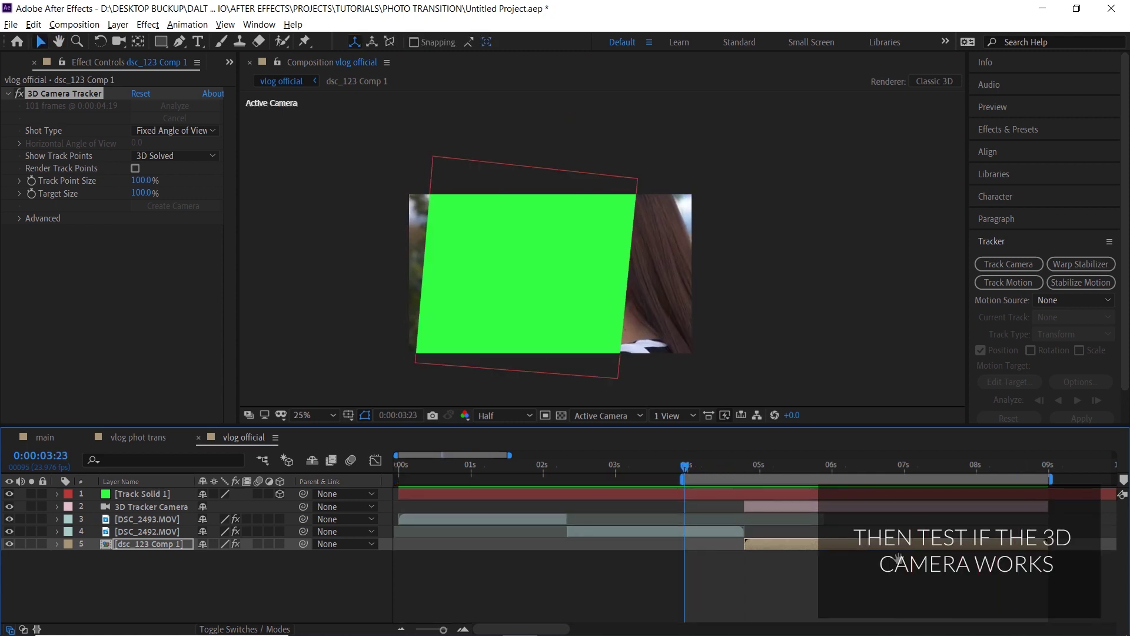
drag(898, 547, 771, 548)
key(space)
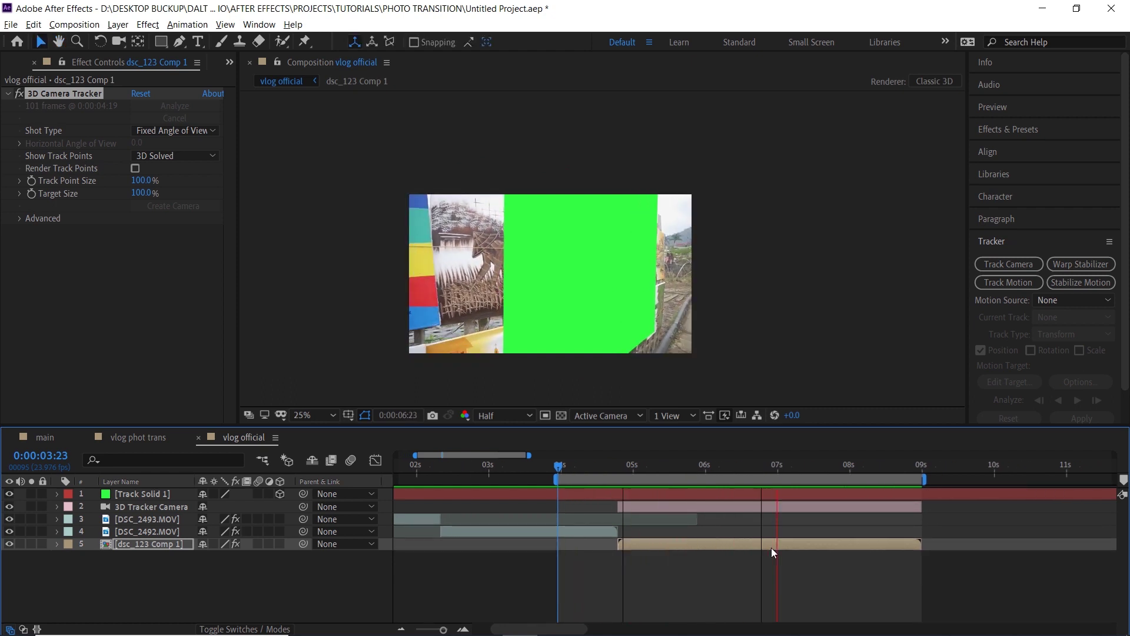
key(space)
- Scale the Track Solid 1 layer uniformly to 35%
click(865, 494)
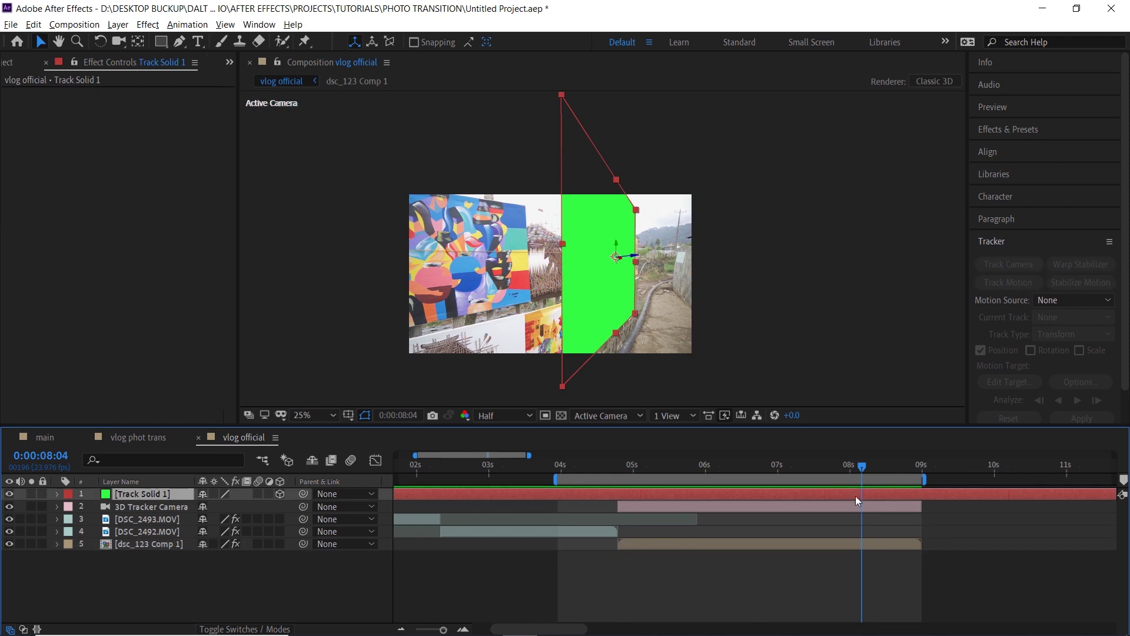
click(58, 494)
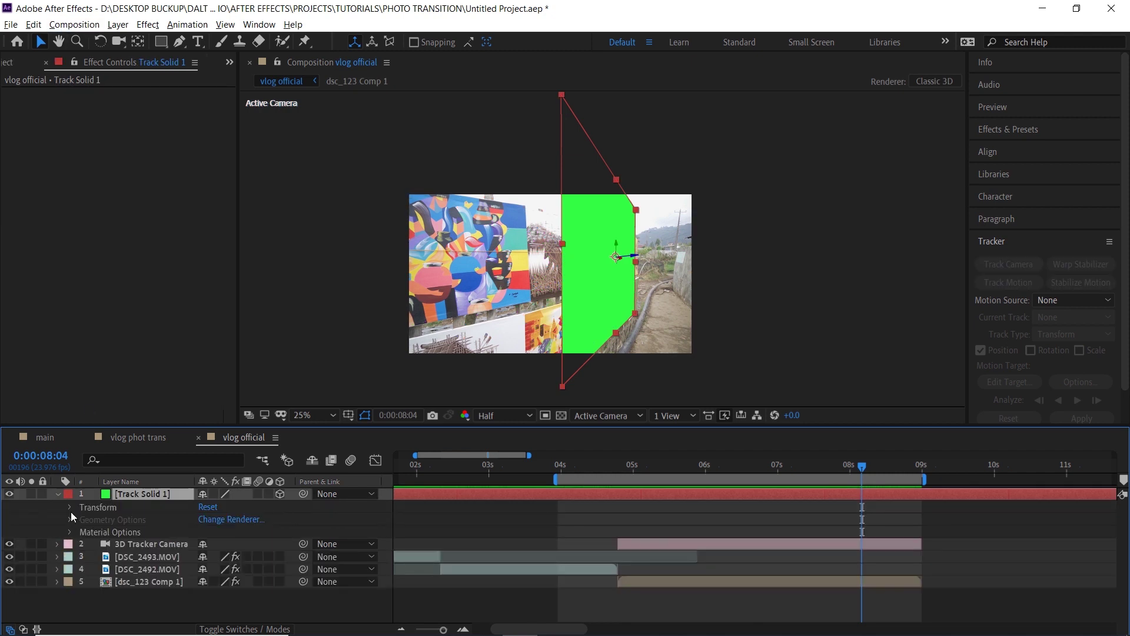
click(57, 495)
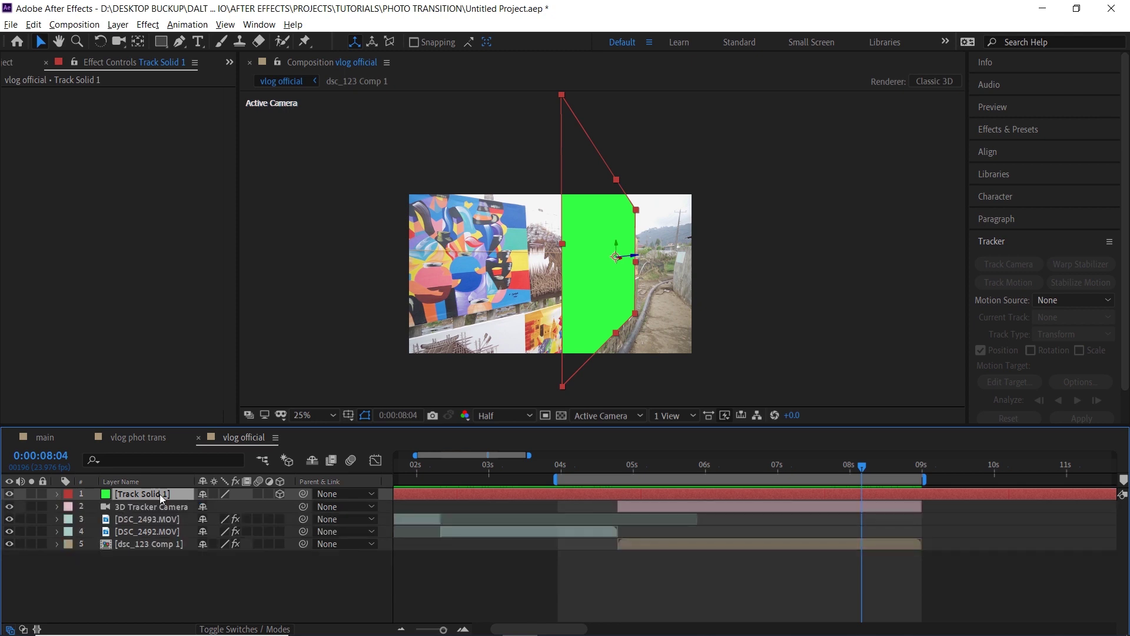
key(s)
drag(271, 506, 222, 505)
- Play back the cut from DSC_2492.MOV into dsc_123 Comp 1 to check the resized solid's tracking
click(703, 466)
key(space)
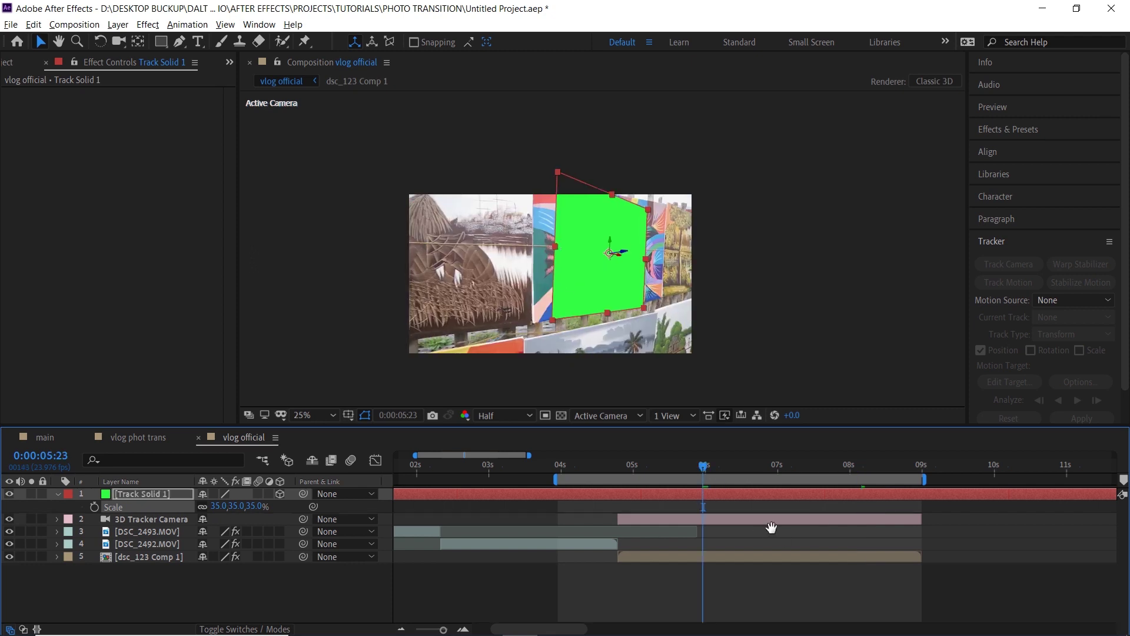
click(614, 468)
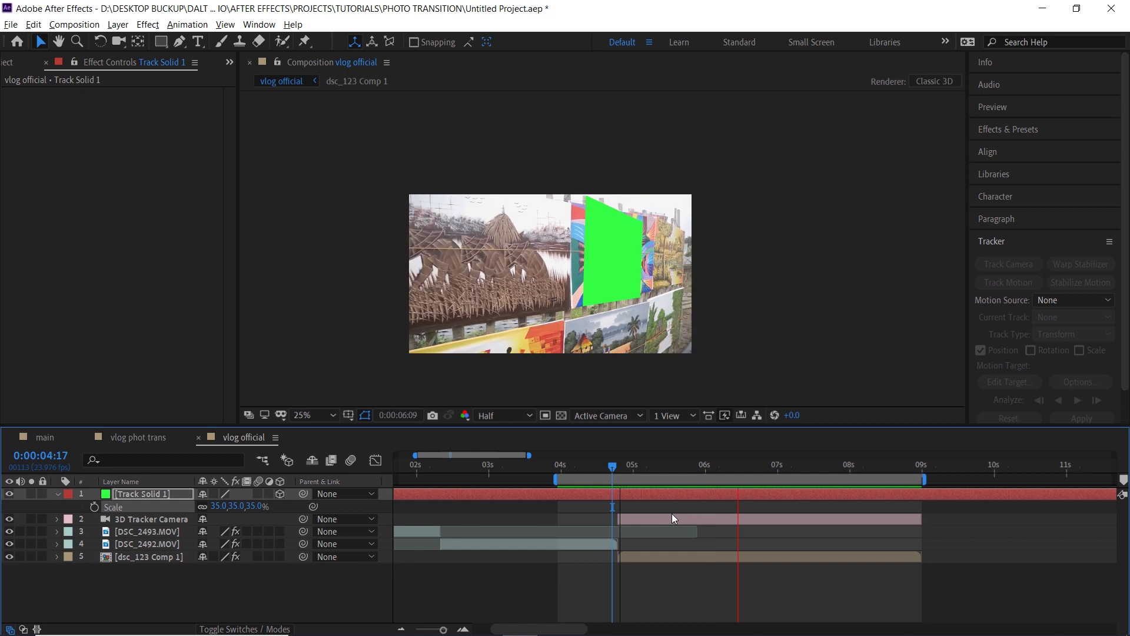
key(space)
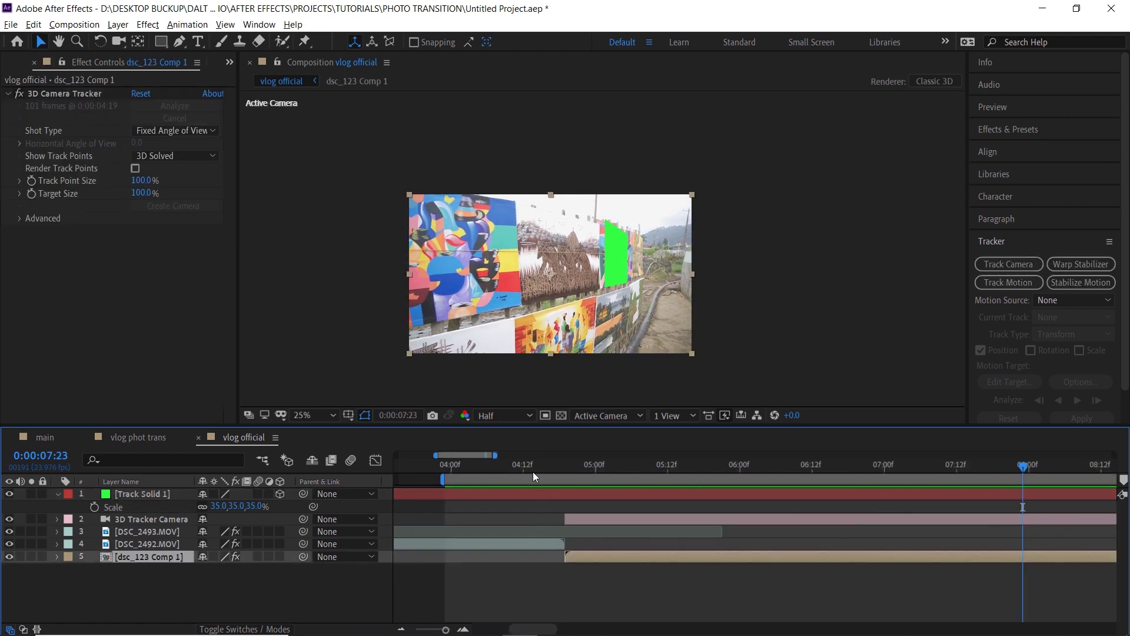
click(534, 469)
key(space)
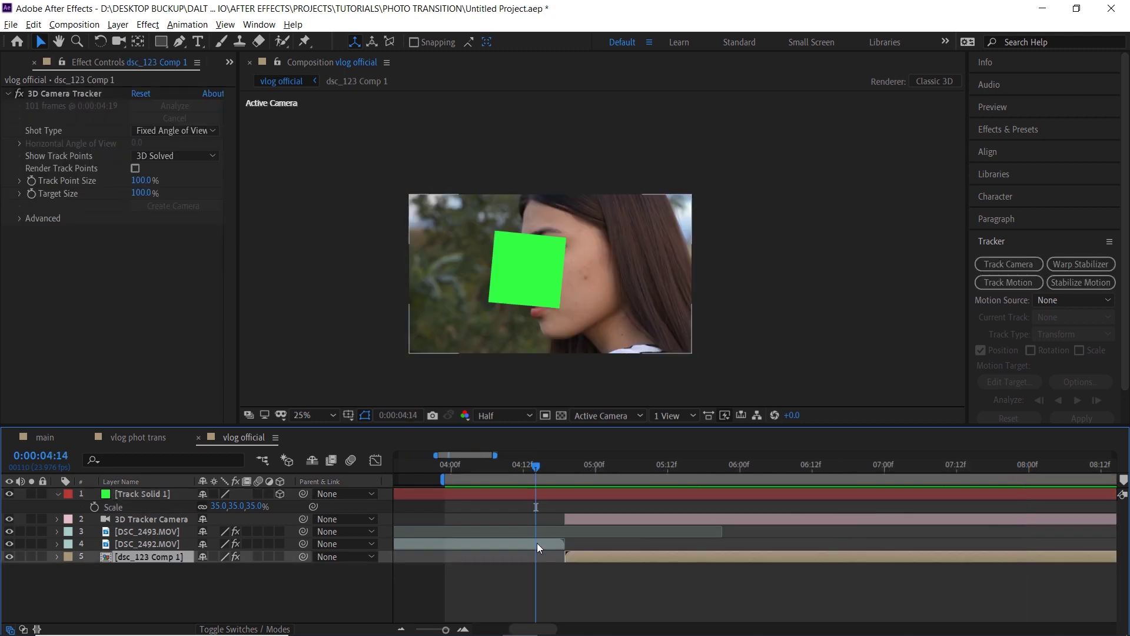
key(space)
click(545, 467)
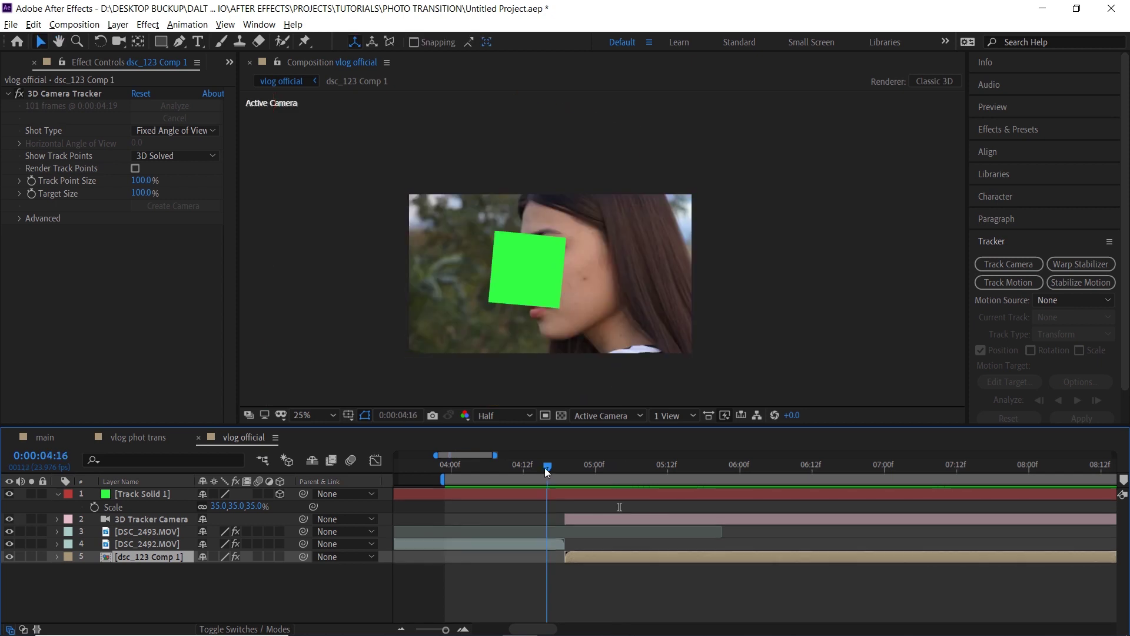
key(space)
- Hide the Track Solid 1 layer and split the DSC_2492.MOV clip at 0:00:04:18
click(551, 540)
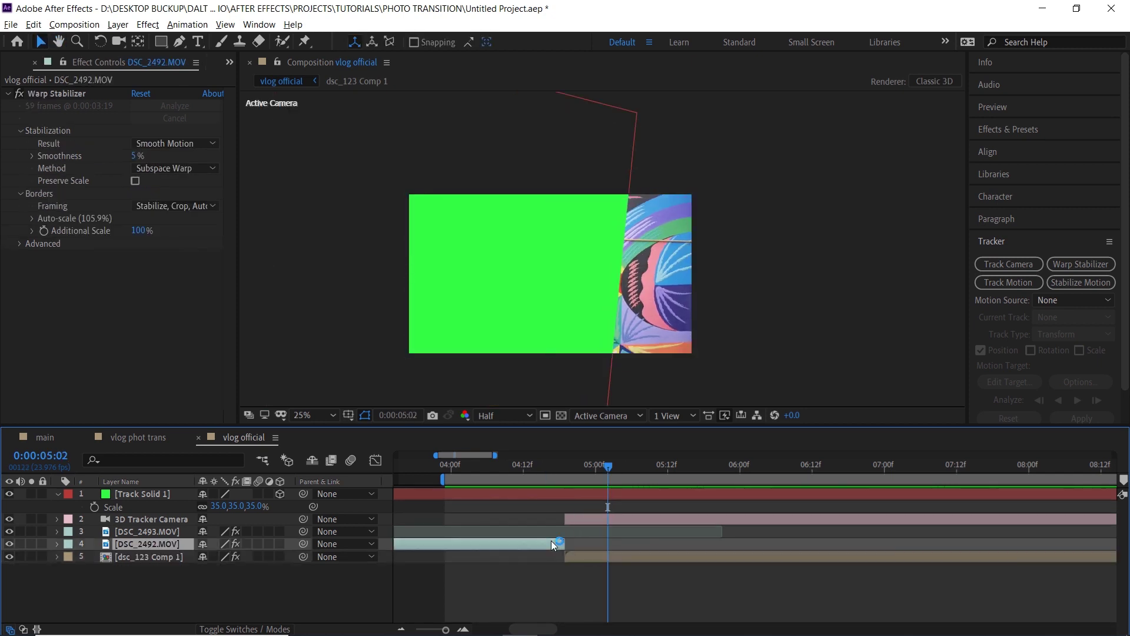
click(10, 494)
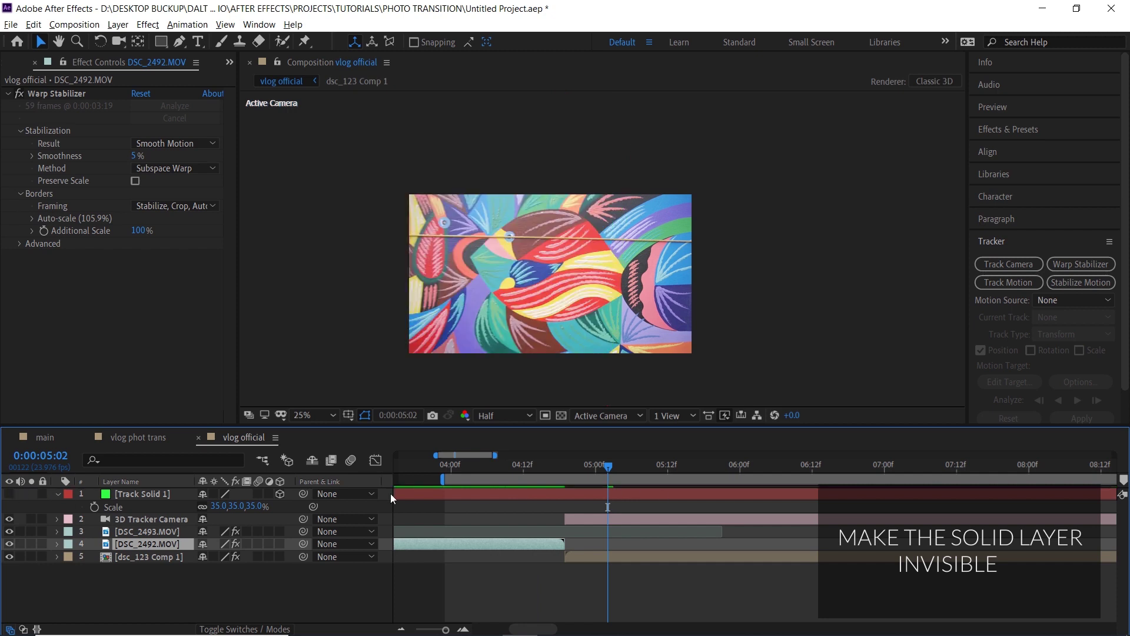
drag(613, 465, 563, 482)
alt+scroll(550, 557, up, 3)
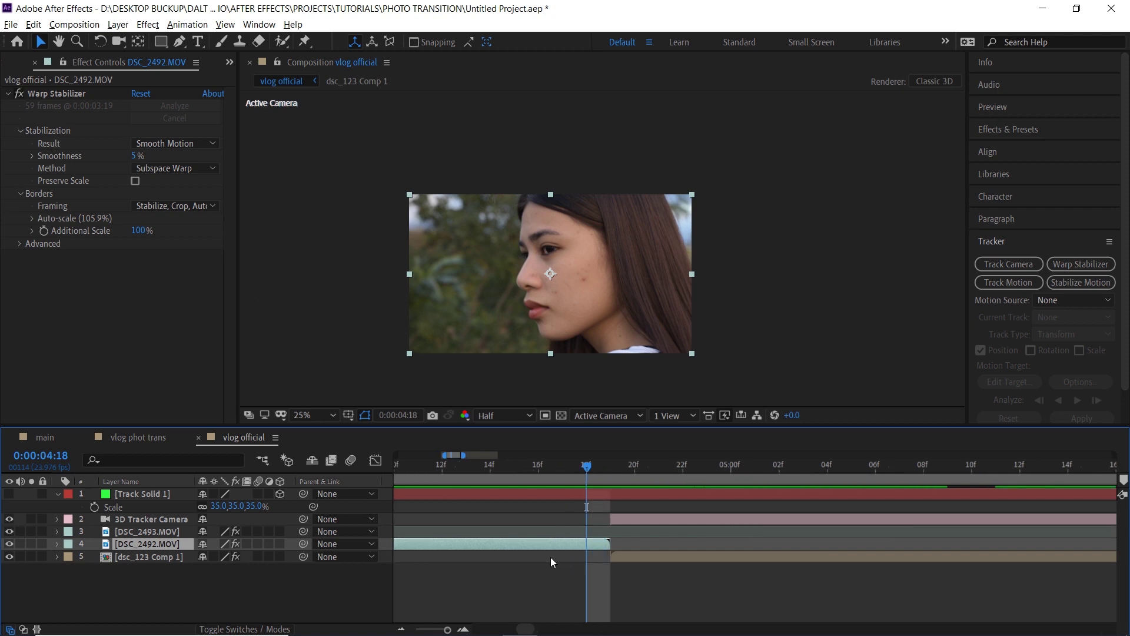
mouse_move(587, 465)
mouse_down()
mouse_move(611, 465)
mouse_move(587, 465)
mouse_up()
click(33, 24)
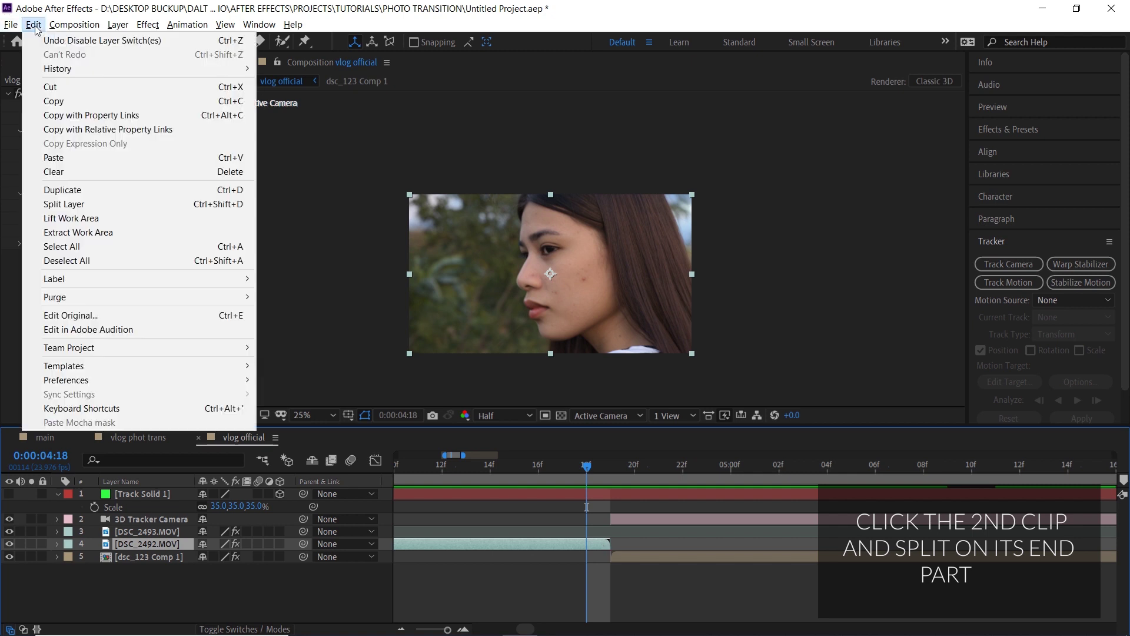
click(86, 204)
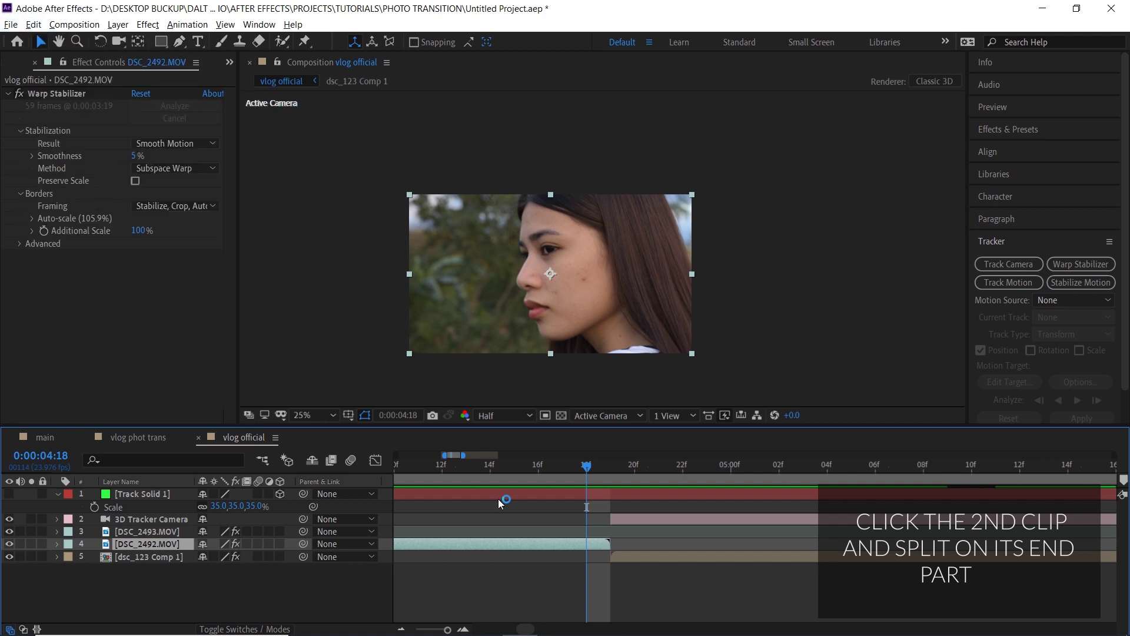
- Pre-compose the short end piece of DSC_2492.MOV and apply Freeze Frame to it at 0:00:04:18
click(159, 561)
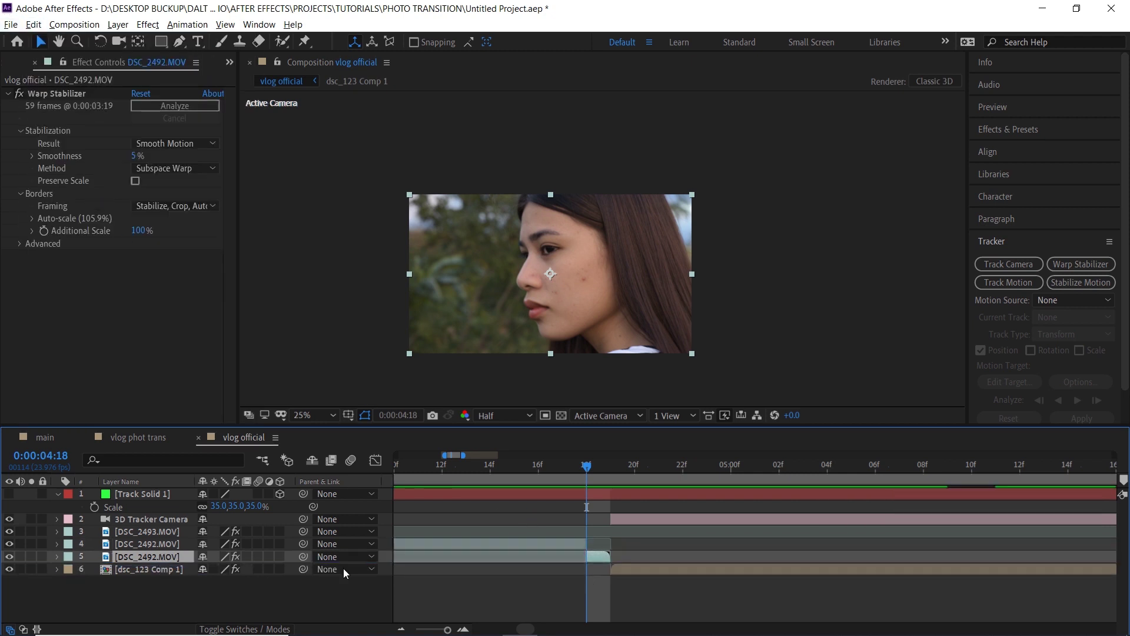
scroll(596, 567, up, 1)
right_click(562, 558)
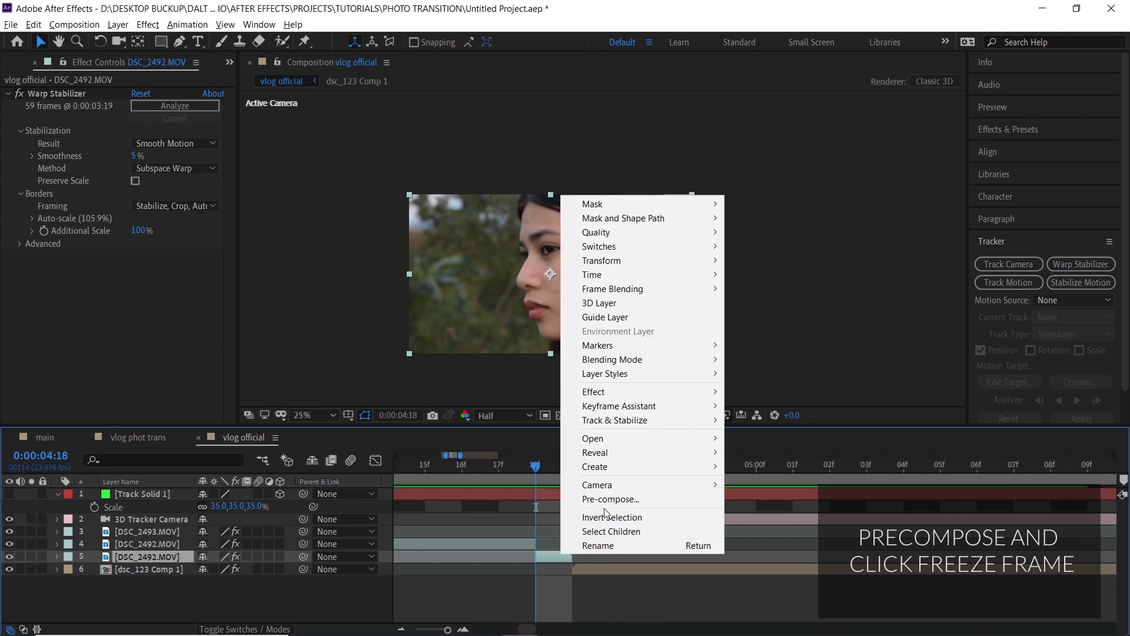
click(608, 499)
click(597, 419)
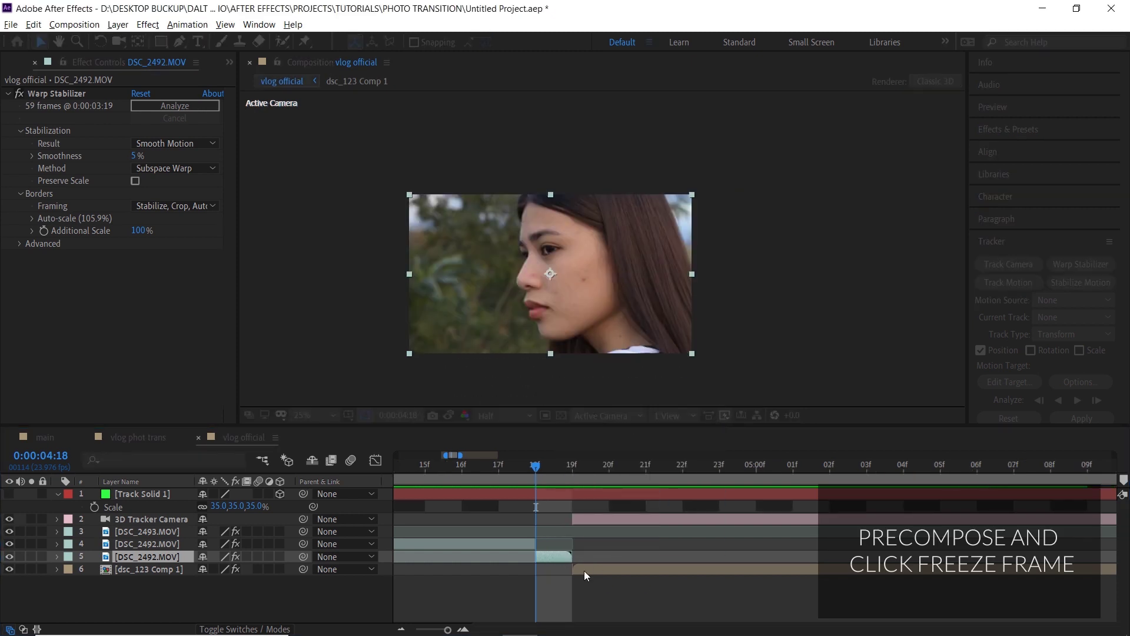
right_click(556, 557)
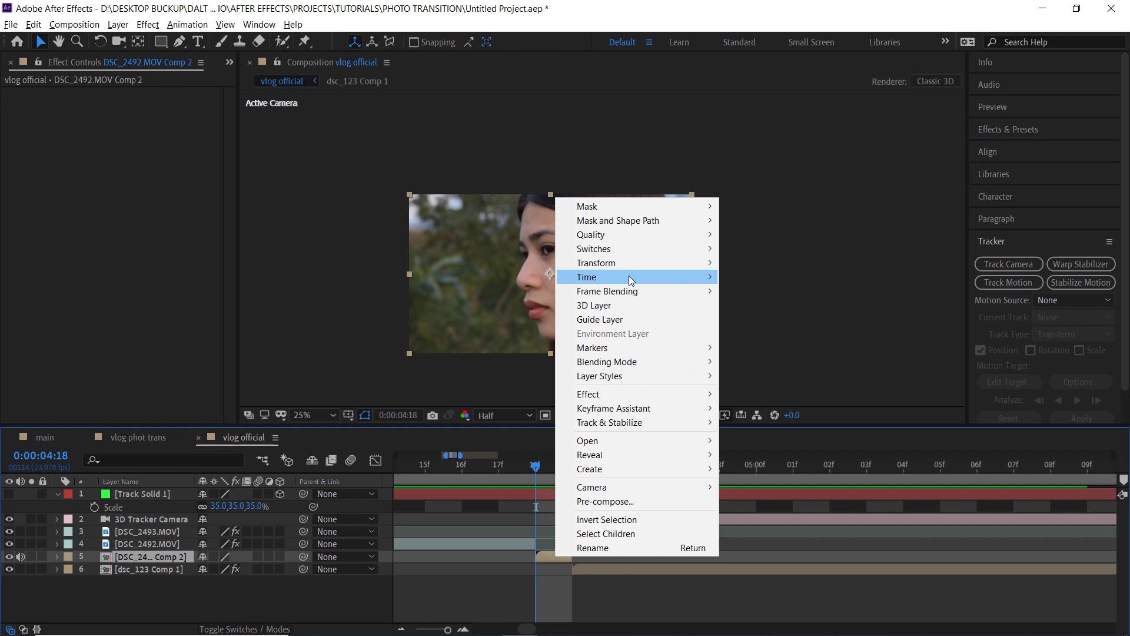
mouse_move(631, 278)
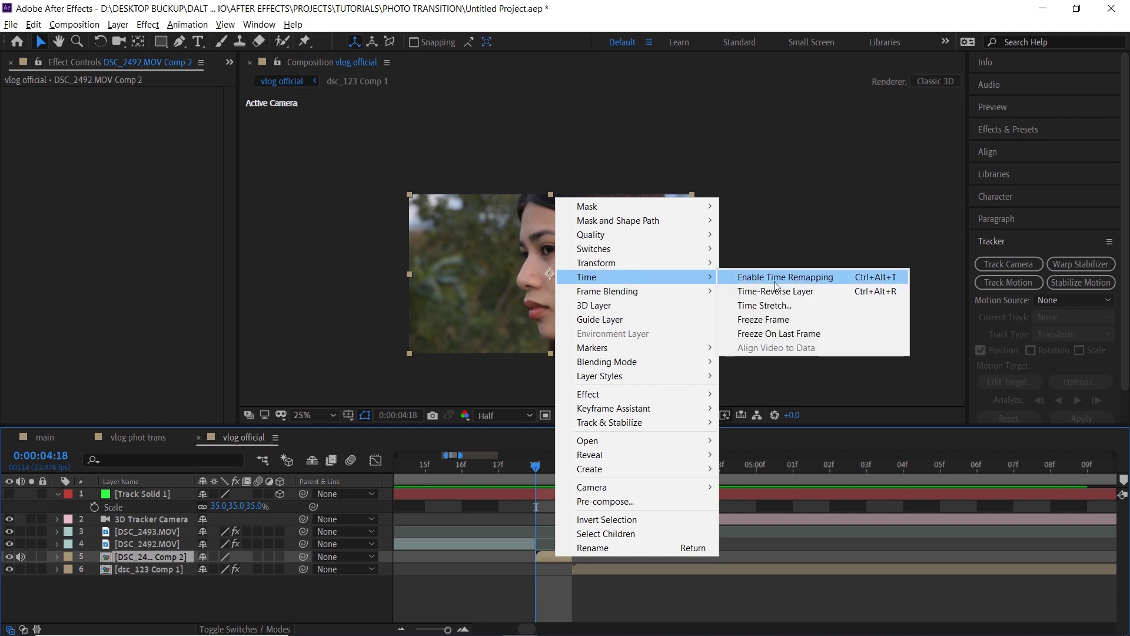
click(793, 320)
- Play back the timeline from 0:00:04:02 to check the frozen clip
scroll(608, 584, down, 5)
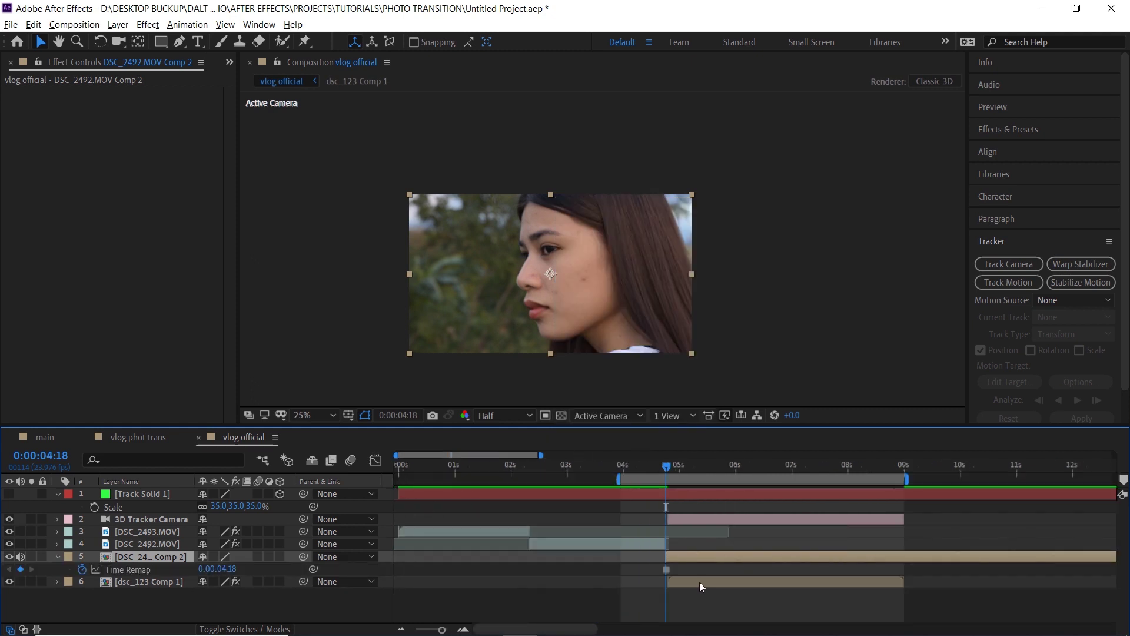
scroll(682, 589, up, 5)
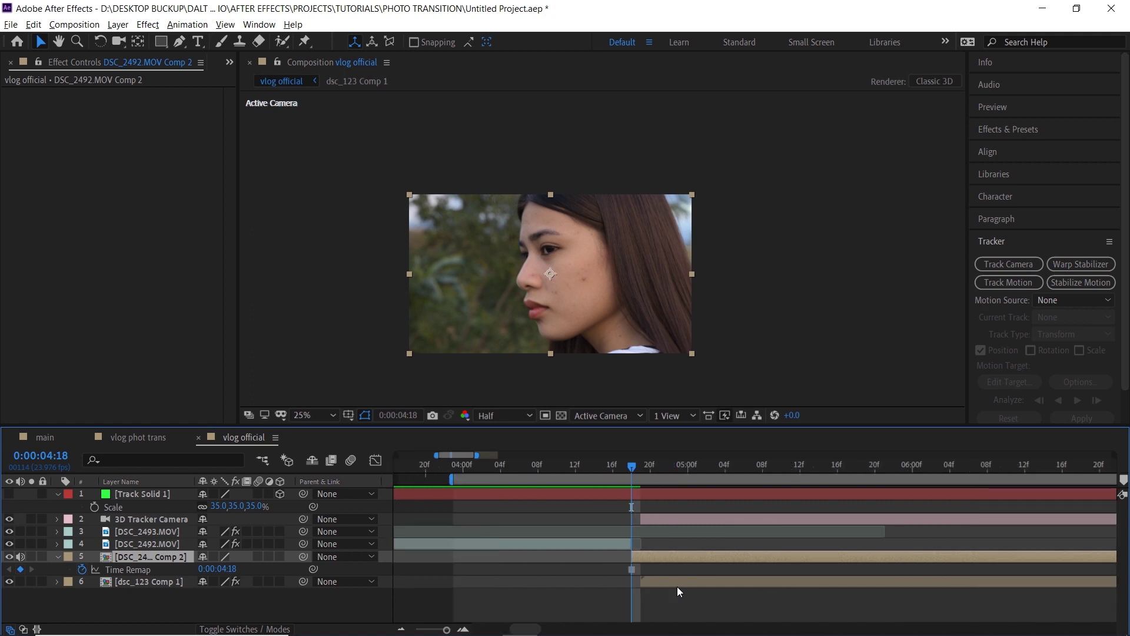
click(493, 460)
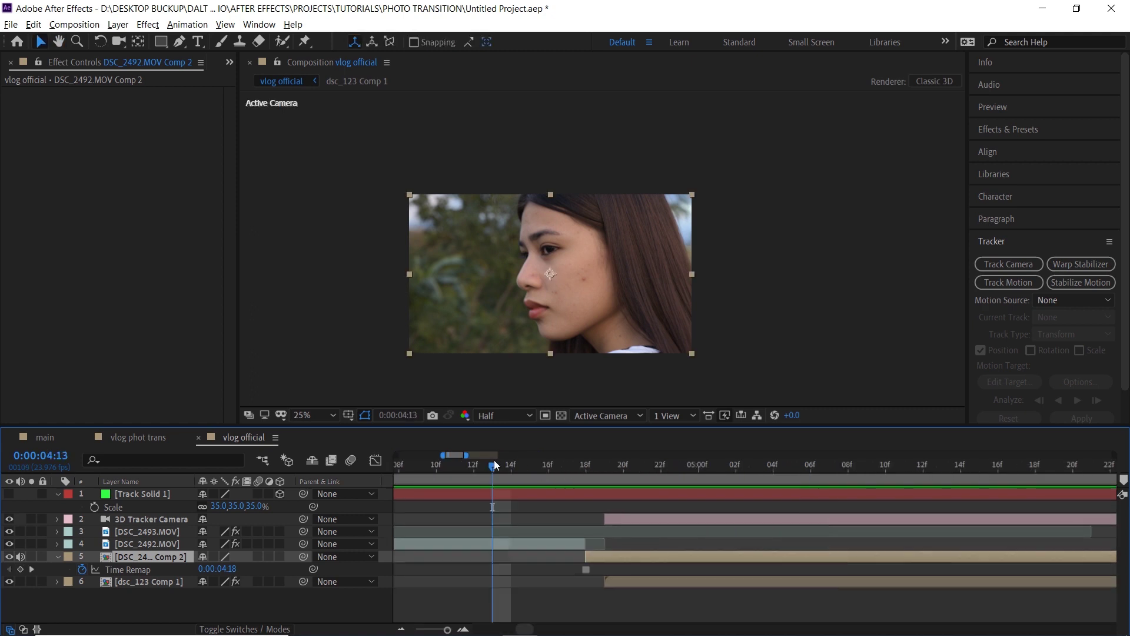
scroll(609, 557, down, 2)
scroll(609, 557, down, 2)
click(528, 463)
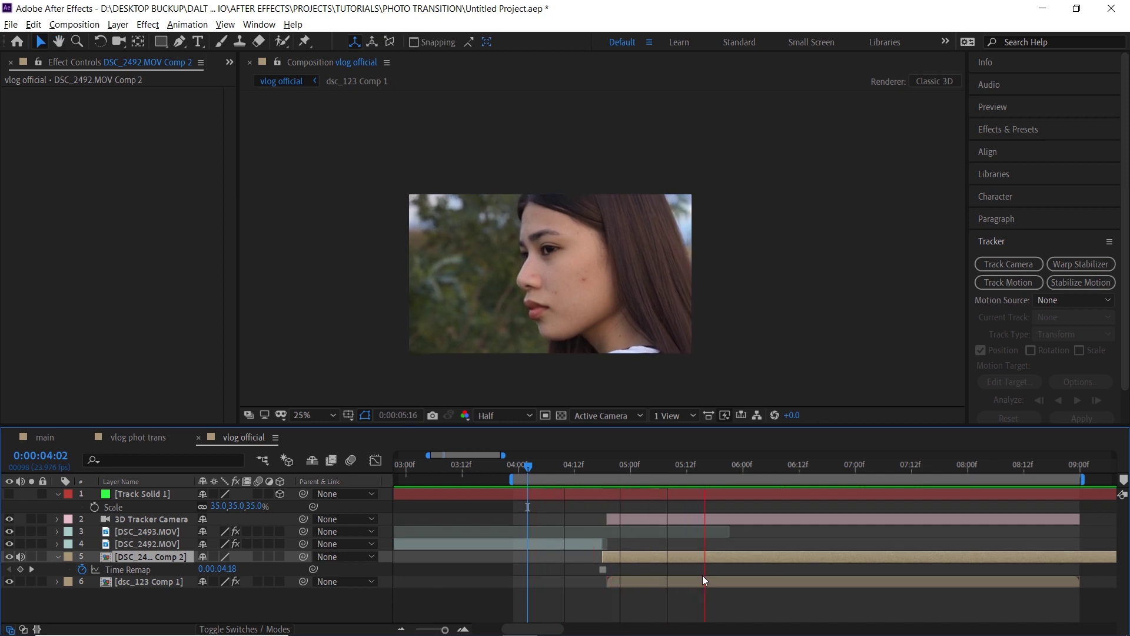
key(space)
scroll(646, 583, up, 2)
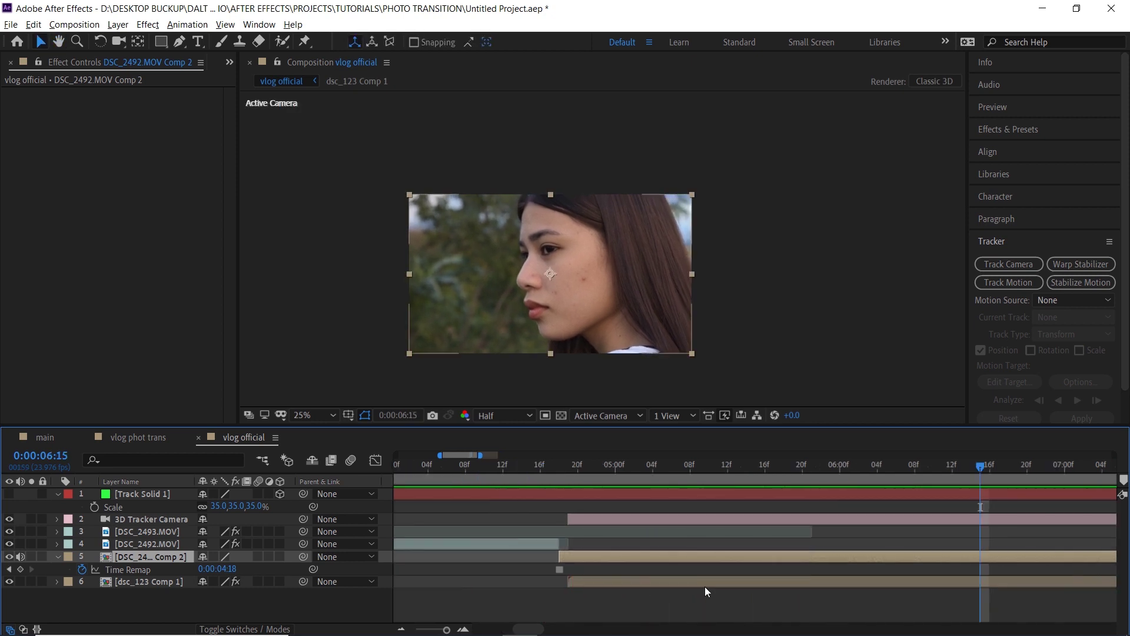
- Shift the dsc_123 Comp 1 layer earlier so it starts at 0:00:04:18 together with the frozen clip
drag(978, 471, 561, 485)
click(586, 584)
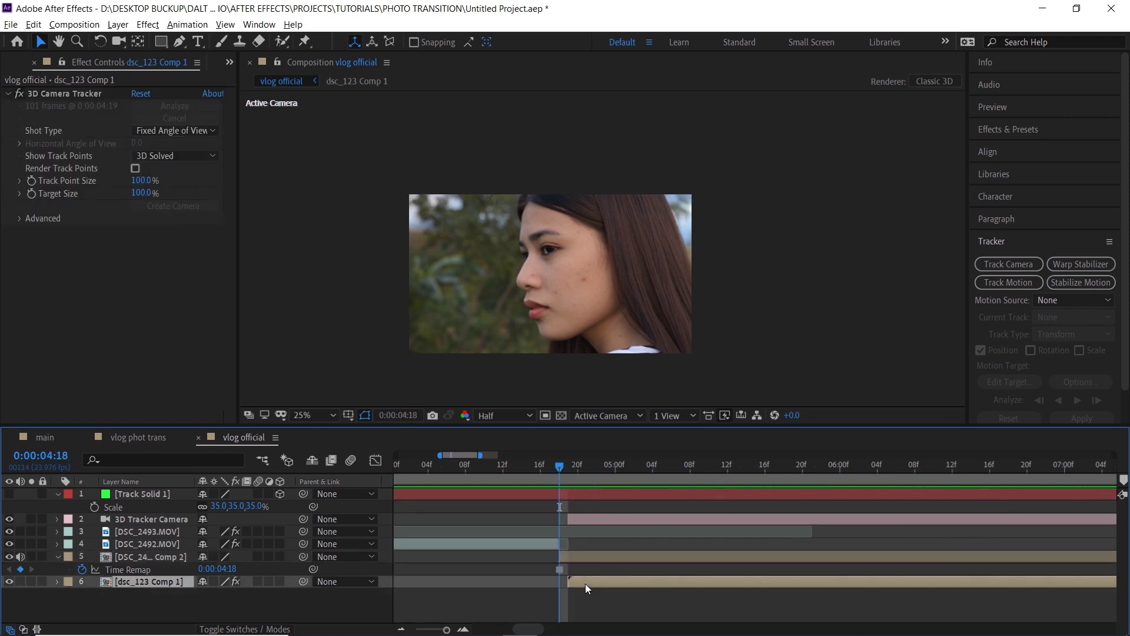
drag(590, 584, 584, 584)
- Go to 0:00:05:12, make the frozen DSC_2492.MOV Comp 2 layer 3D and select it
drag(562, 473, 723, 545)
key(minus)
key(minus)
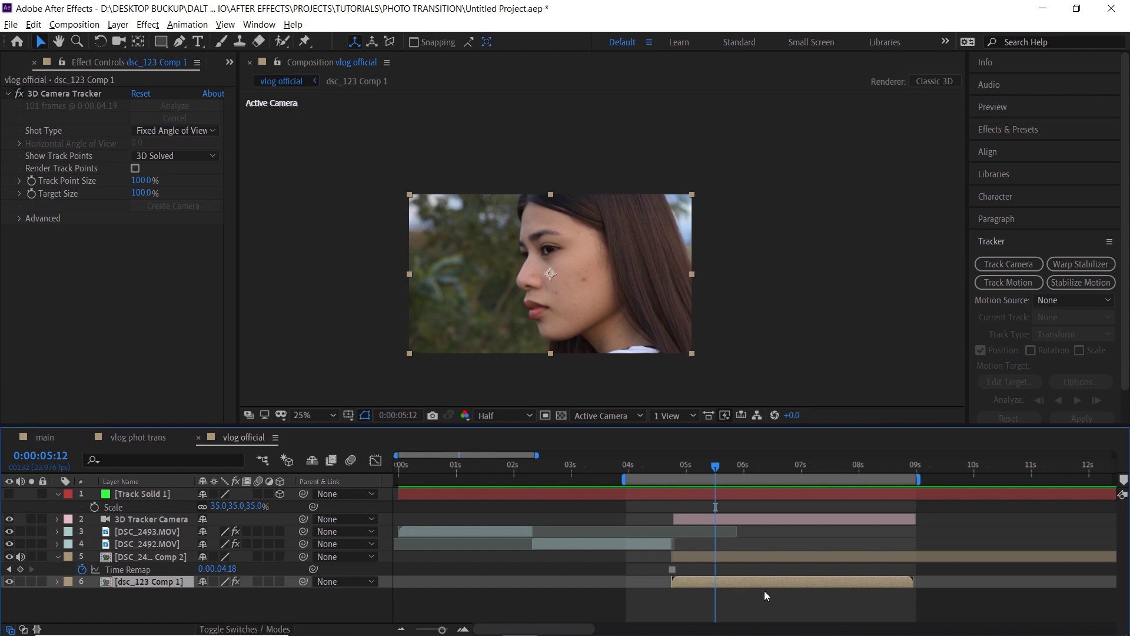
scroll(764, 595, up, 2)
click(700, 493)
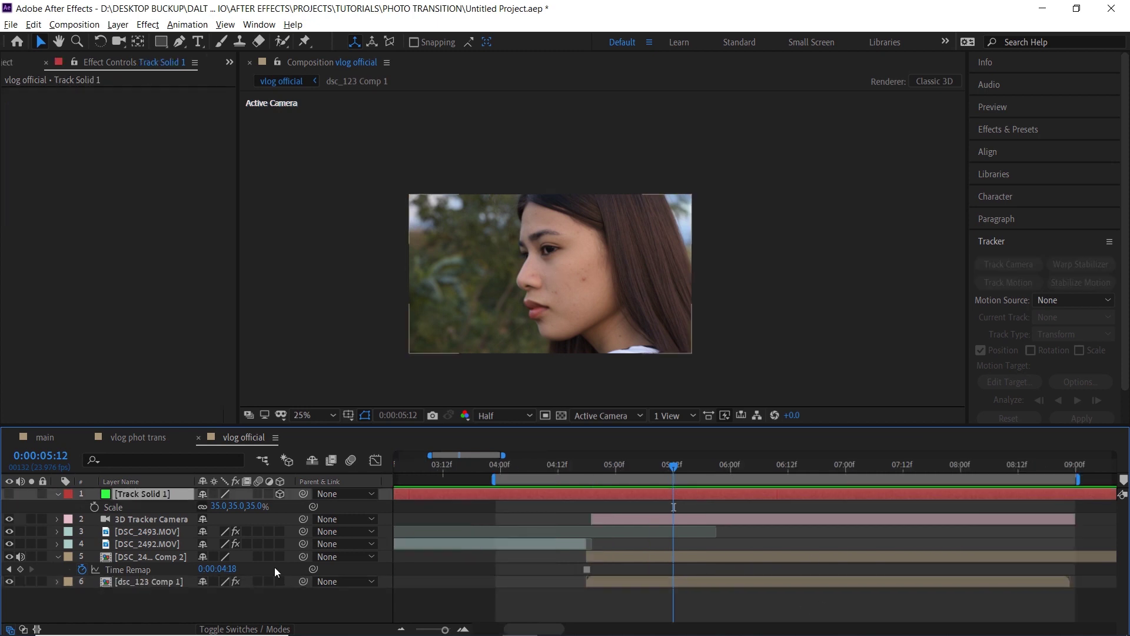
click(280, 557)
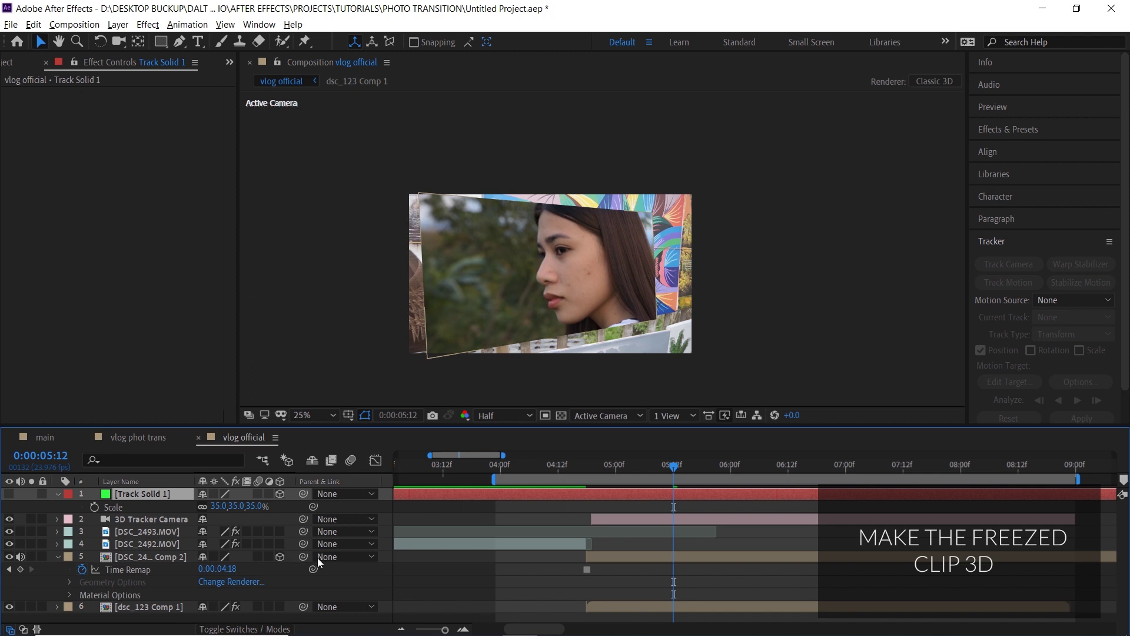
click(625, 558)
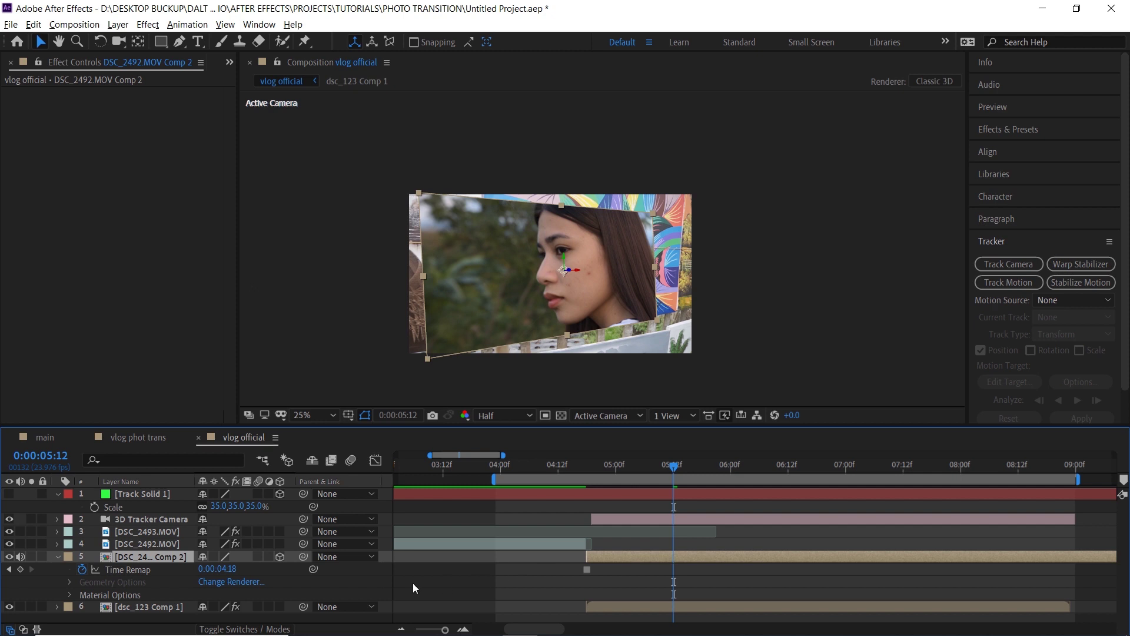
- Parent the frozen DSC_2492.MOV Comp 2 layer to Track Solid 1
click(330, 557)
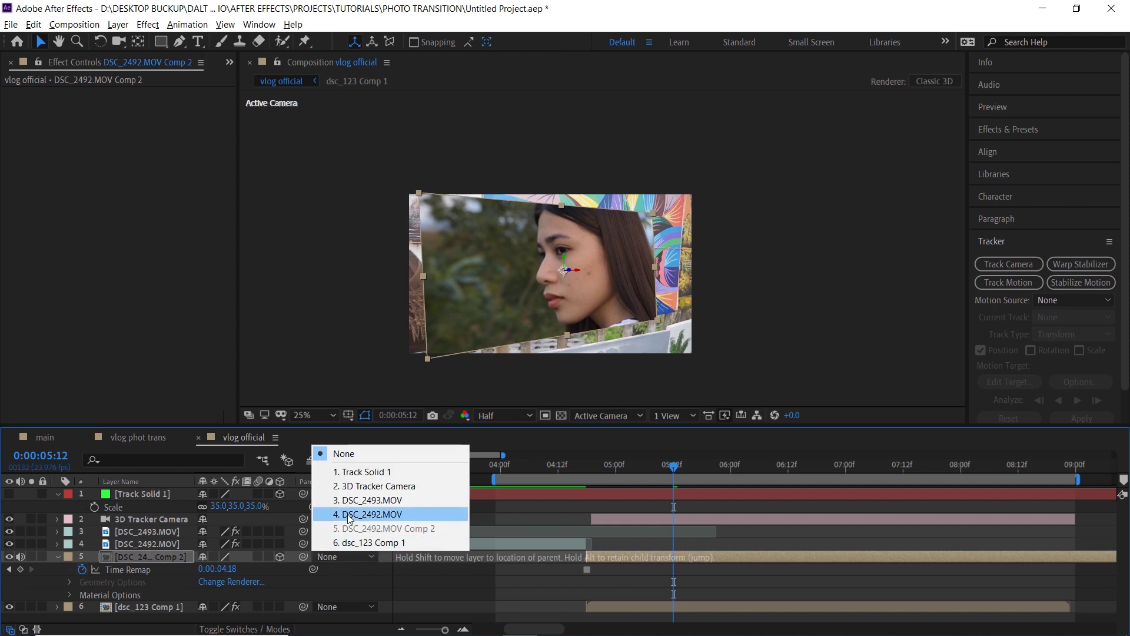
click(305, 557)
drag(303, 556, 133, 497)
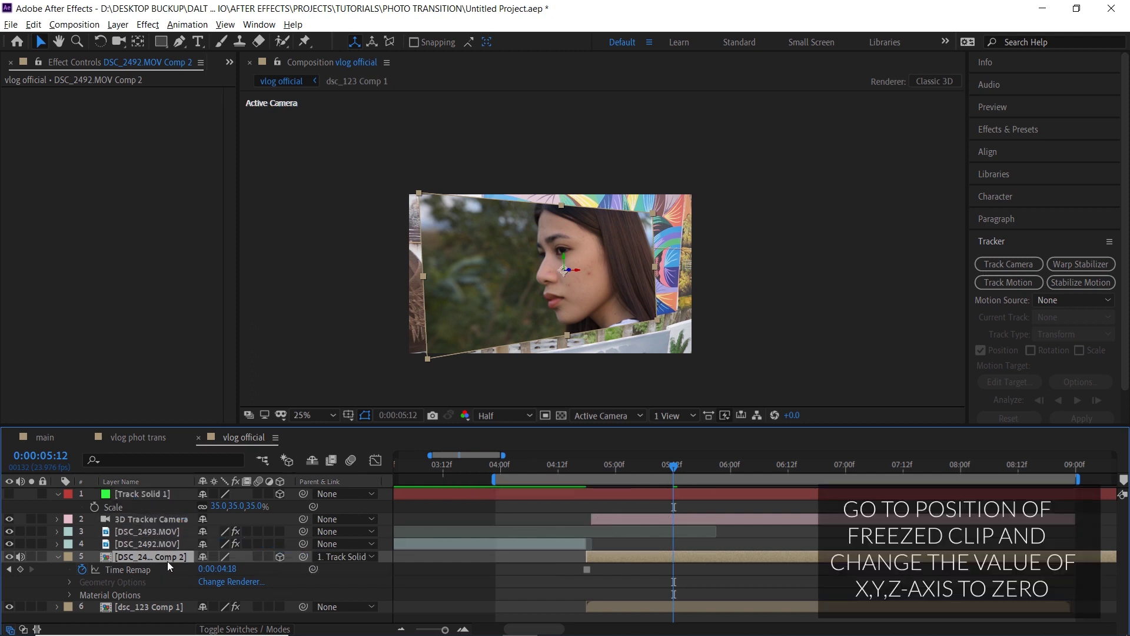
- Set the frozen clip's X, Y and Z position values to 0
key(p)
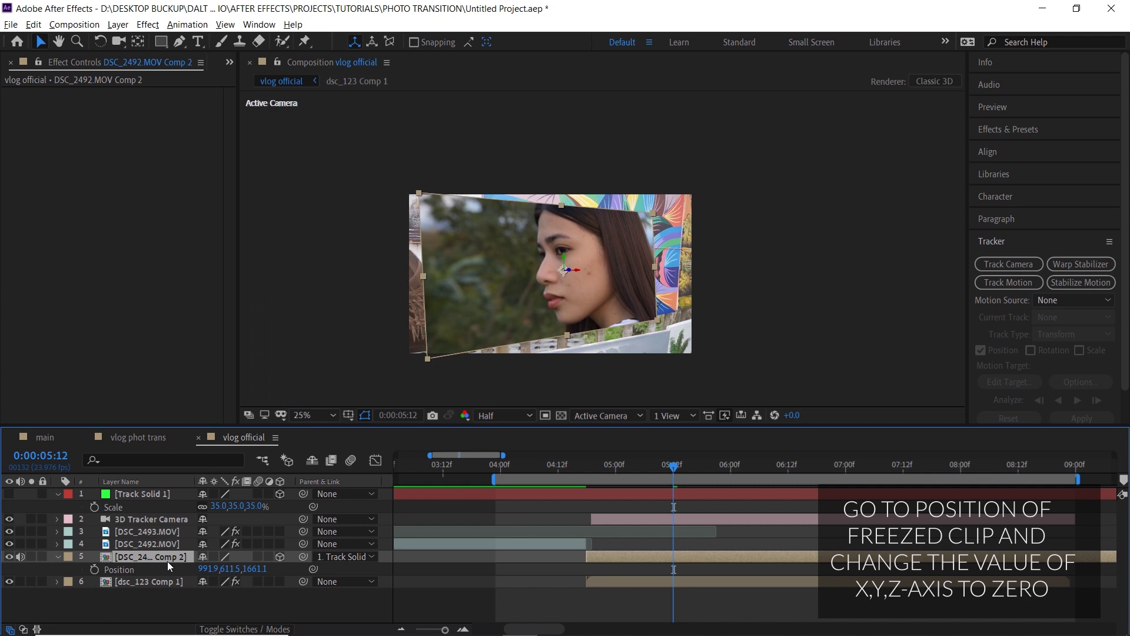
click(205, 566)
text(0)
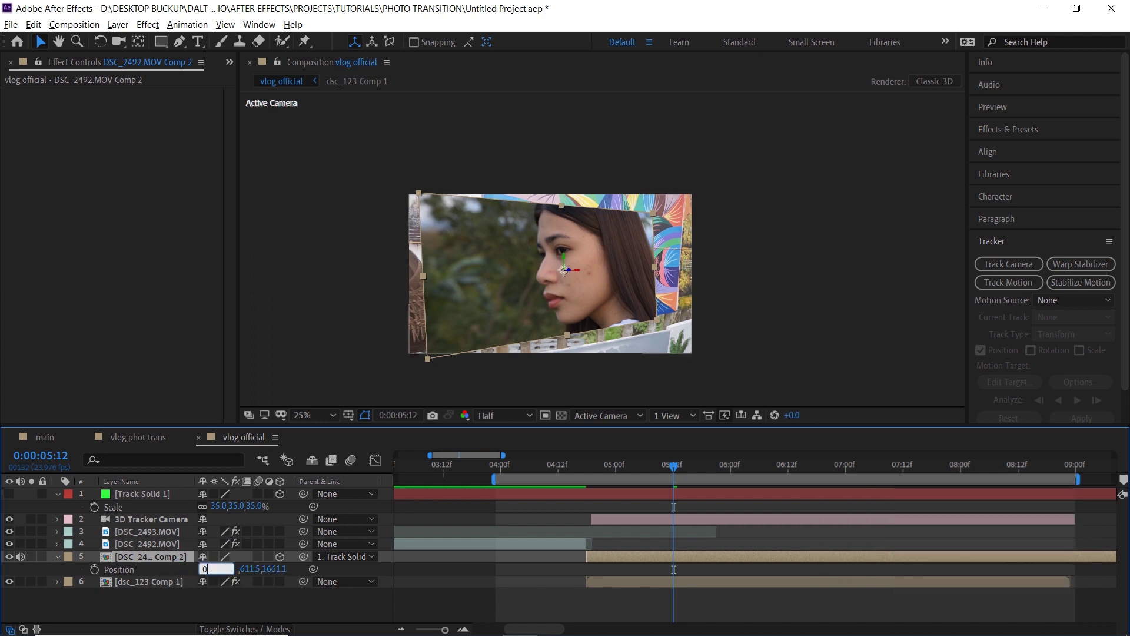
click(244, 571)
text(0)
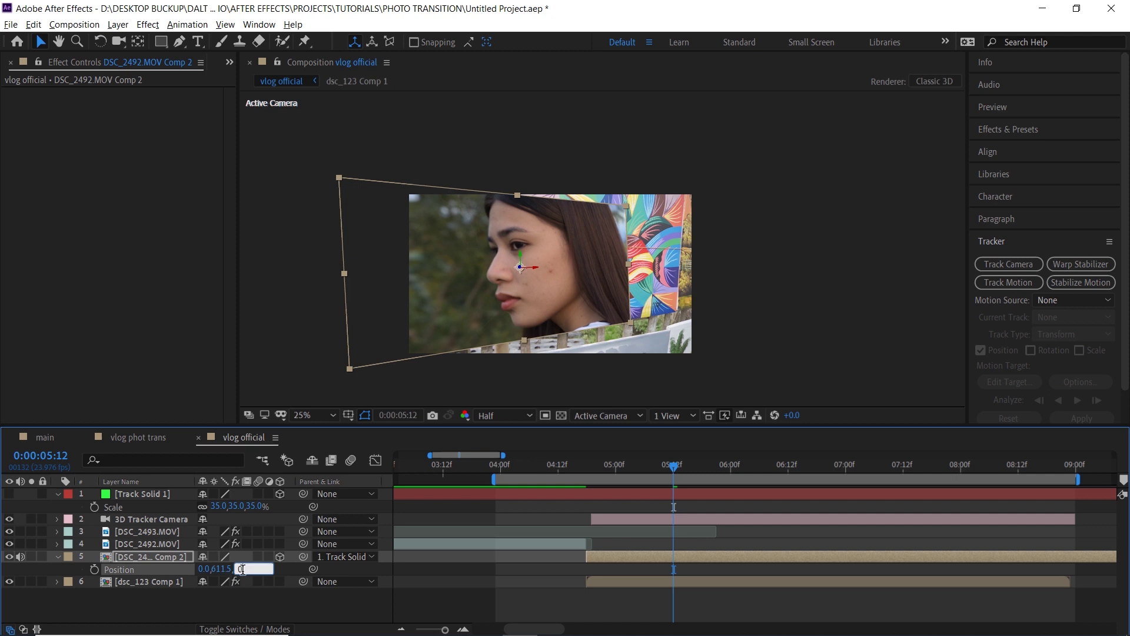
click(221, 569)
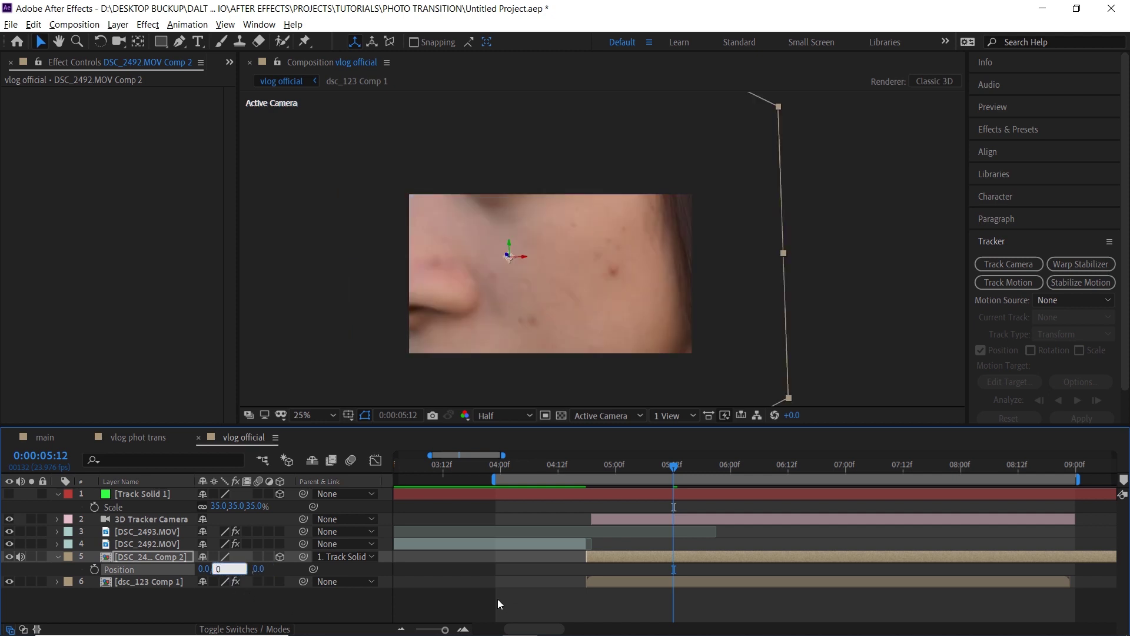
text(0)
click(381, 599)
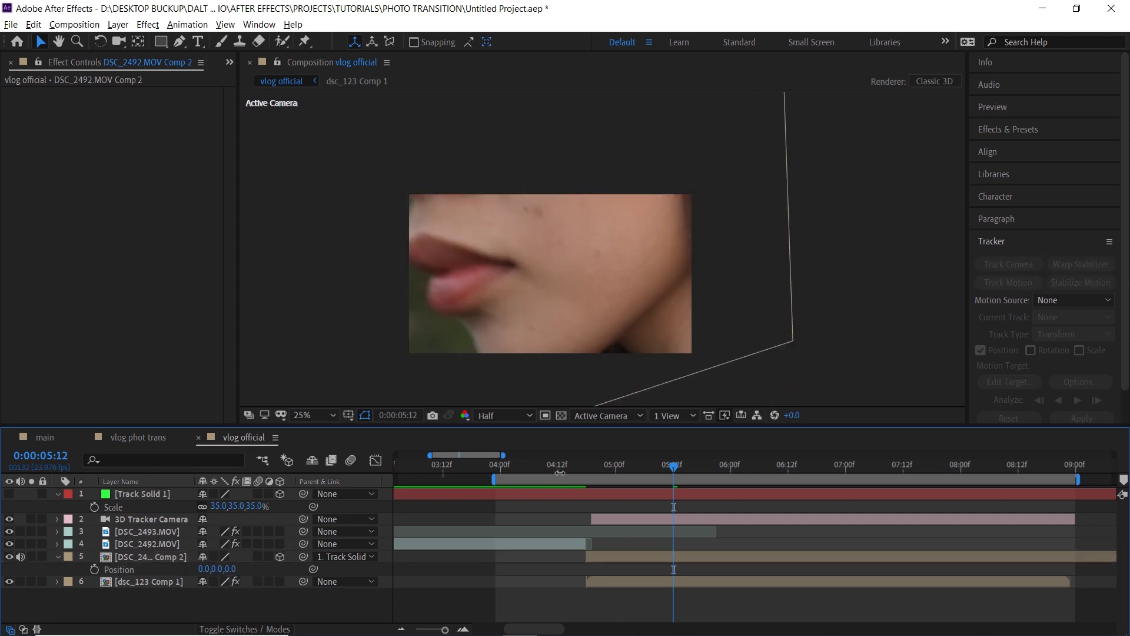
- Scale the frozen clip down to 73.7% on all axes, checking its size against the paintings at several frames
click(562, 468)
key(space)
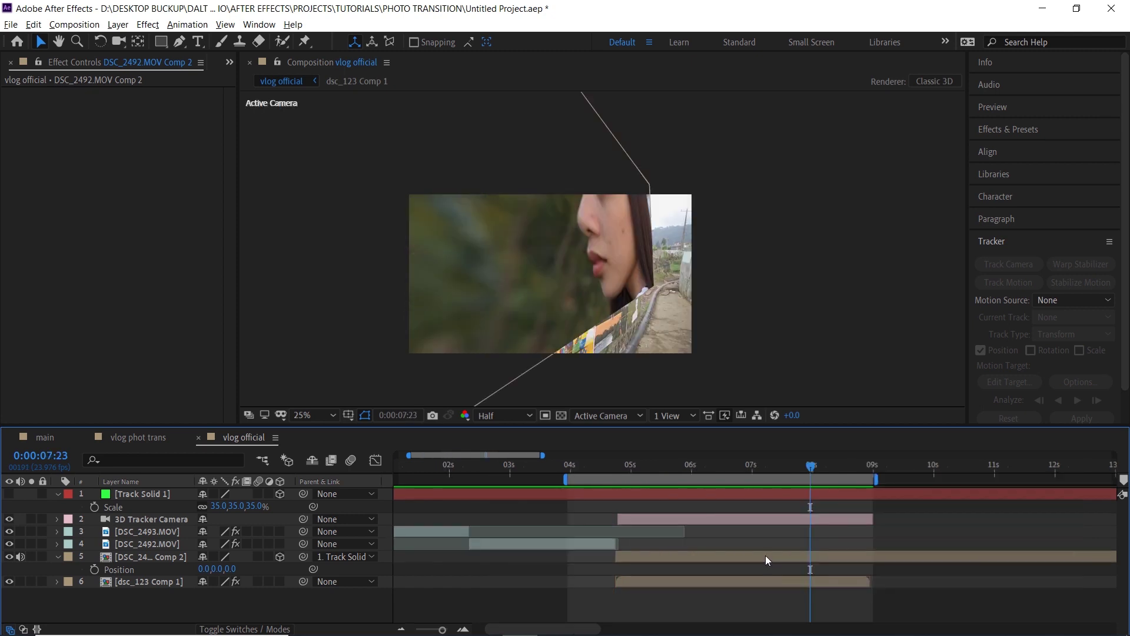
click(766, 556)
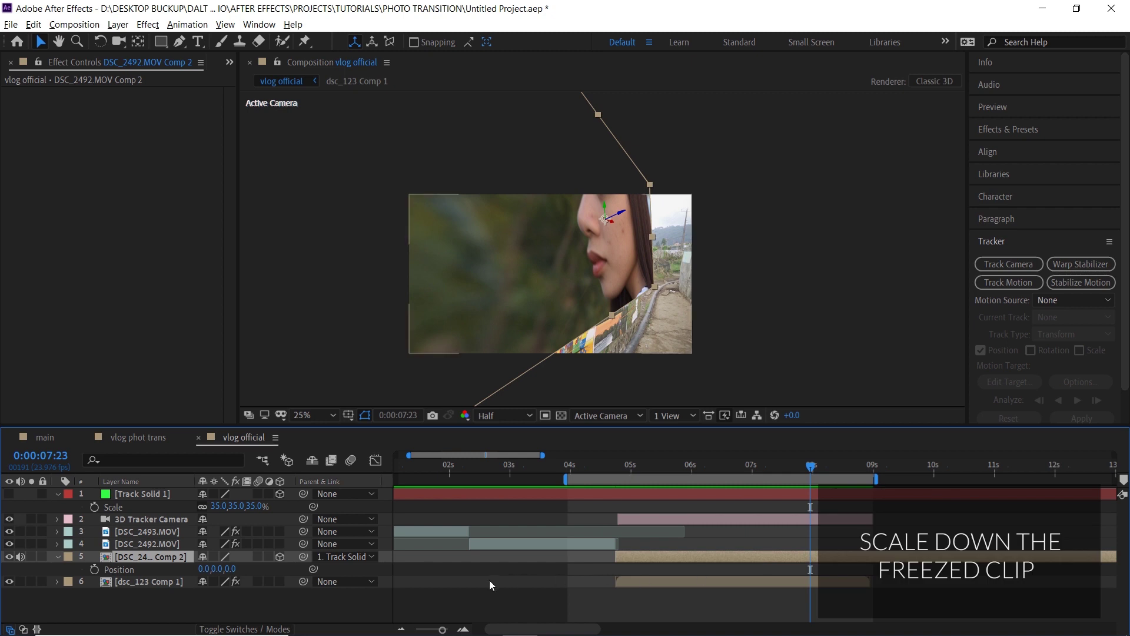
key(s)
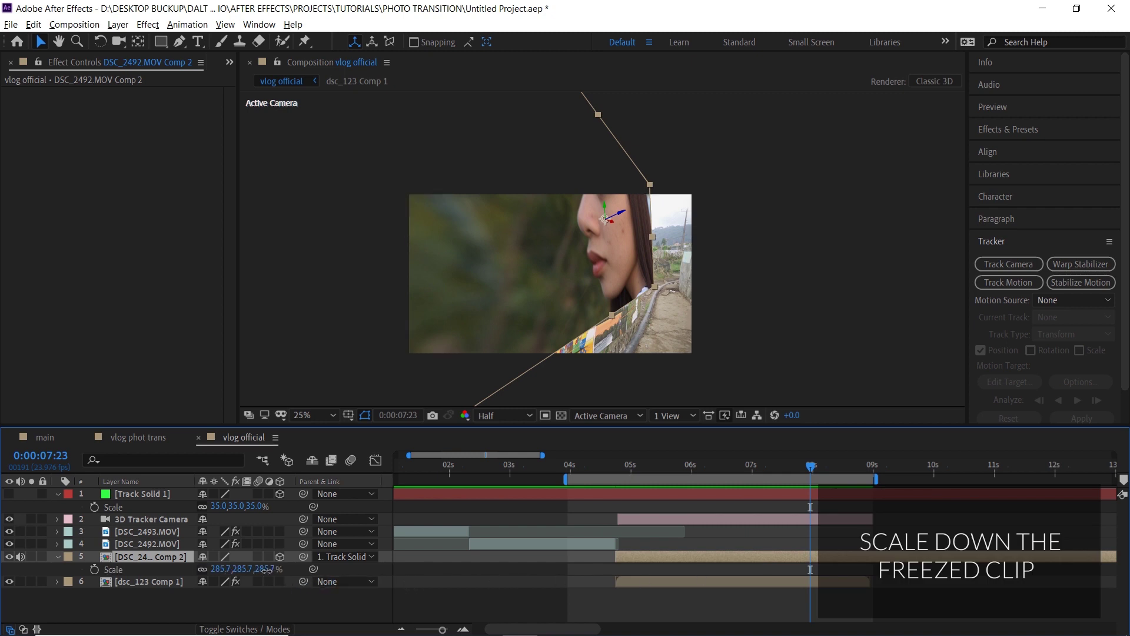
mouse_move(253, 571)
mouse_down()
mouse_move(85, 549)
mouse_move(95, 549)
mouse_up()
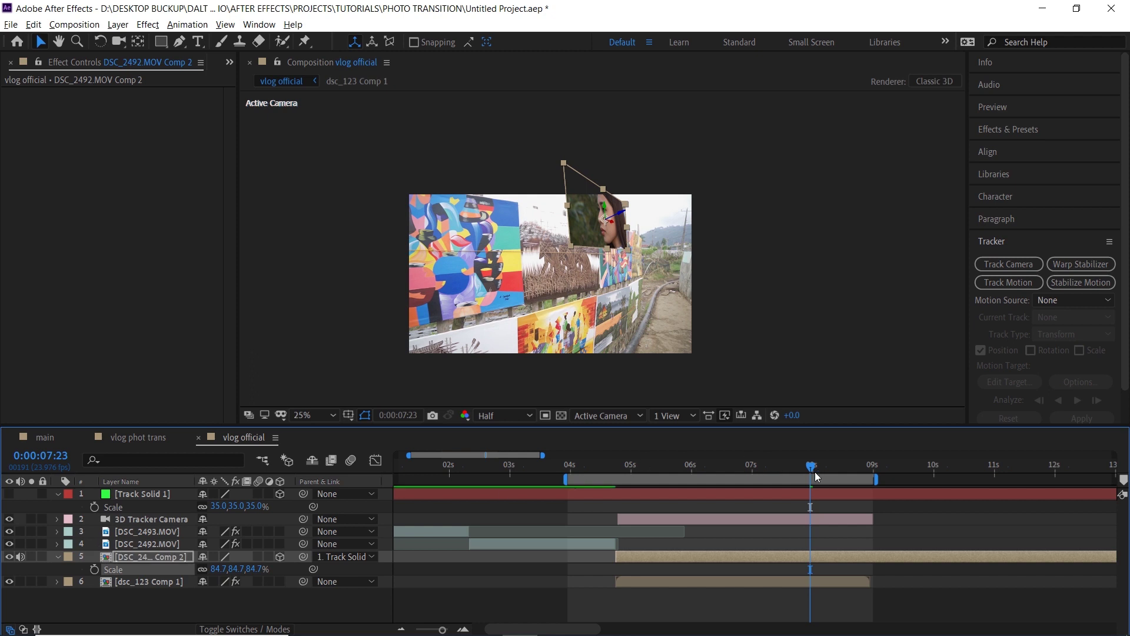
drag(816, 475, 701, 488)
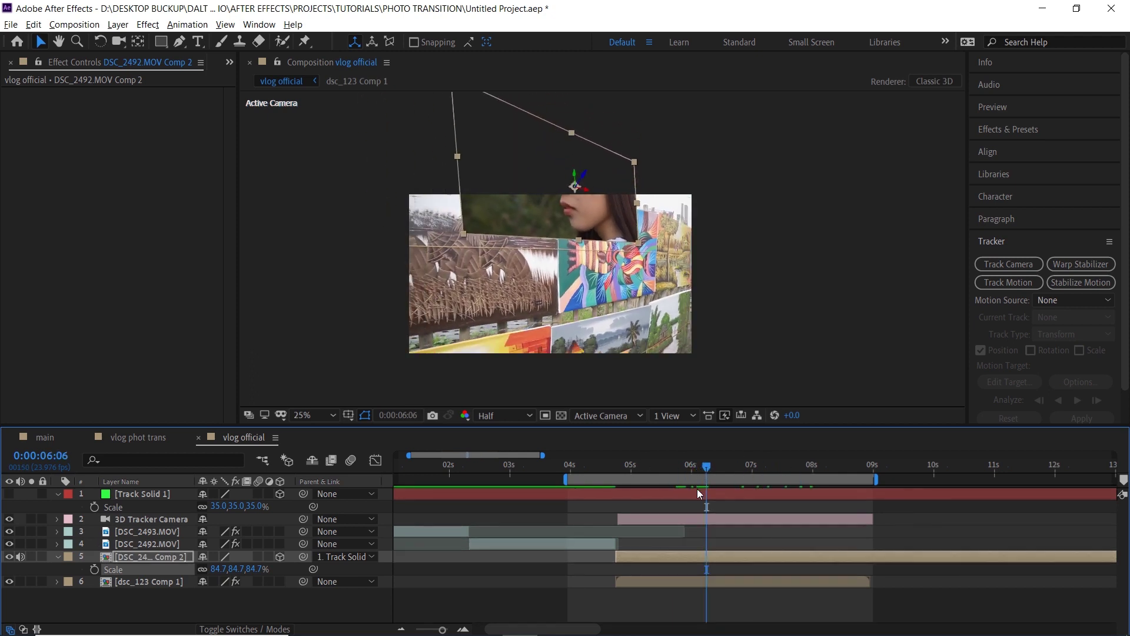
key(space)
key(space)
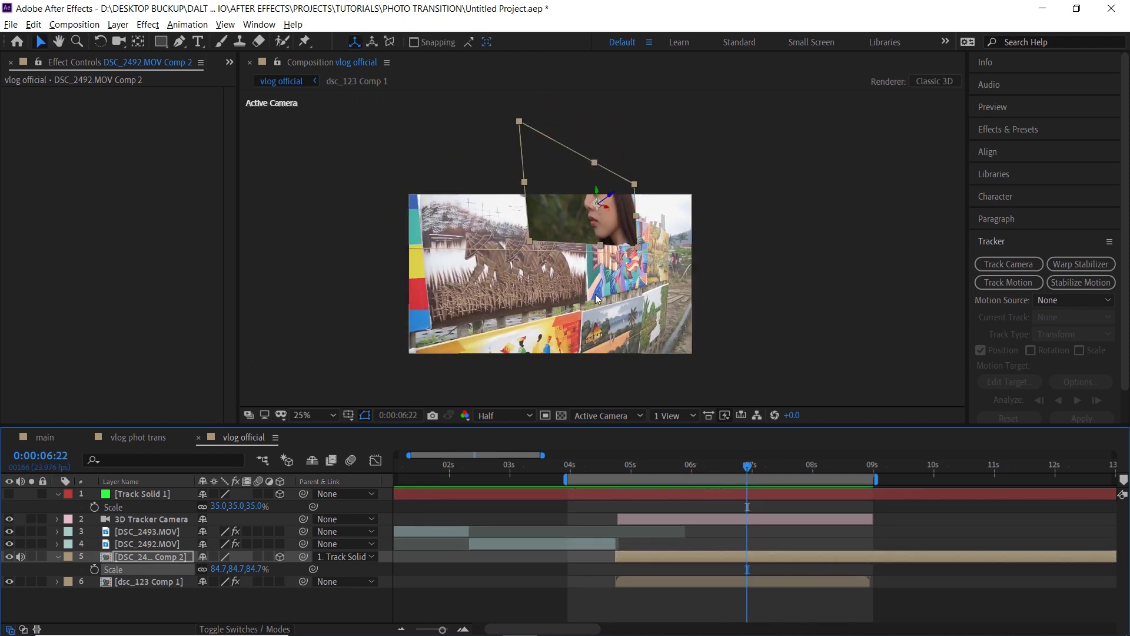
drag(257, 568, 250, 569)
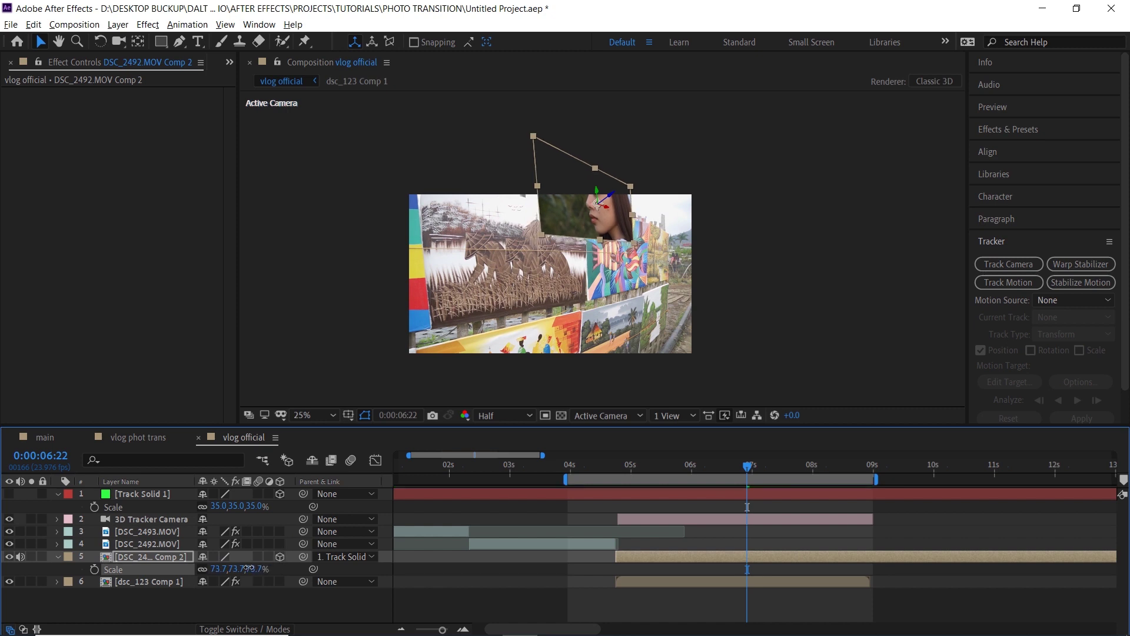
- At 0:00:06:22, move the frozen clip onto the small colourful painting beside the brown hut painting and preview the placement
scroll(627, 255, up, 2)
drag(627, 254, 500, 237)
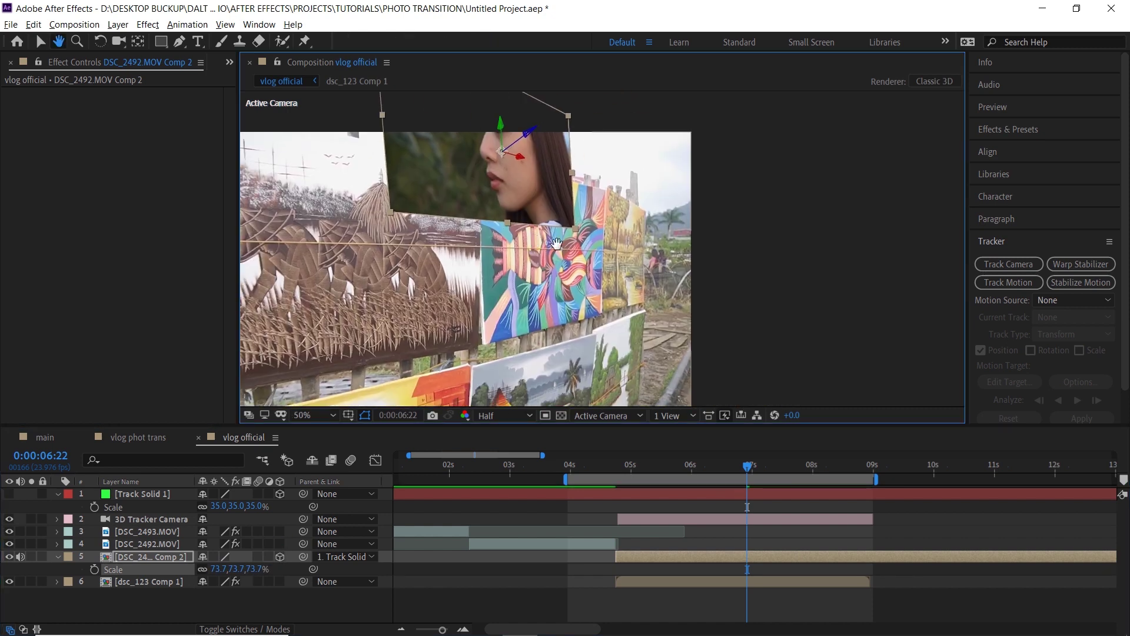
mouse_move(498, 125)
mouse_down()
mouse_move(503, 269)
mouse_move(556, 242)
mouse_move(690, 256)
mouse_up()
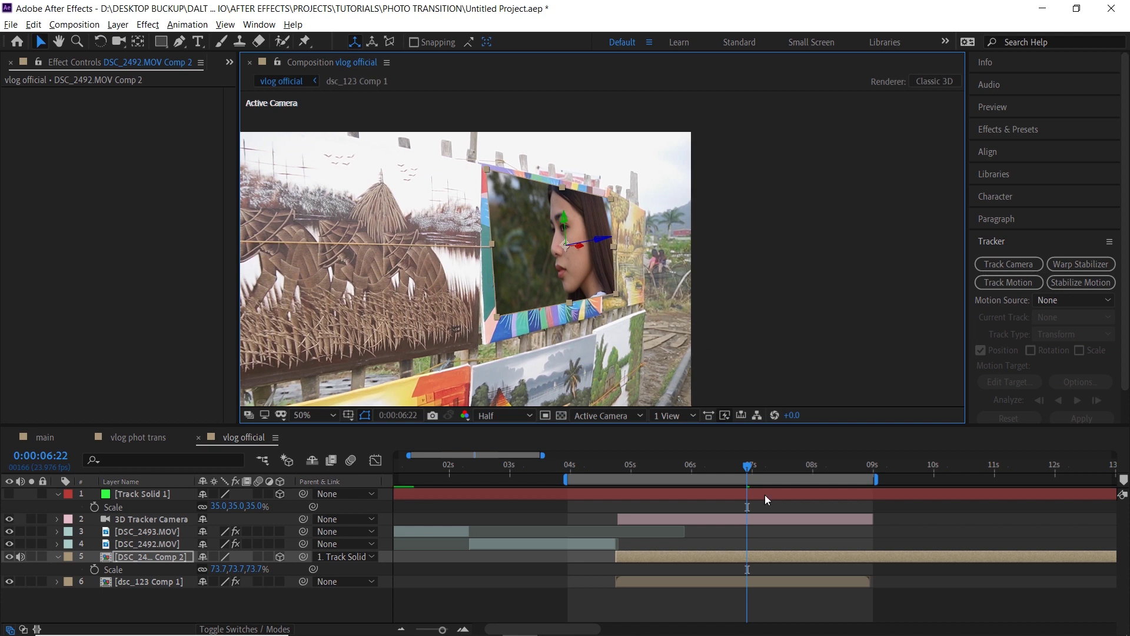
key(space)
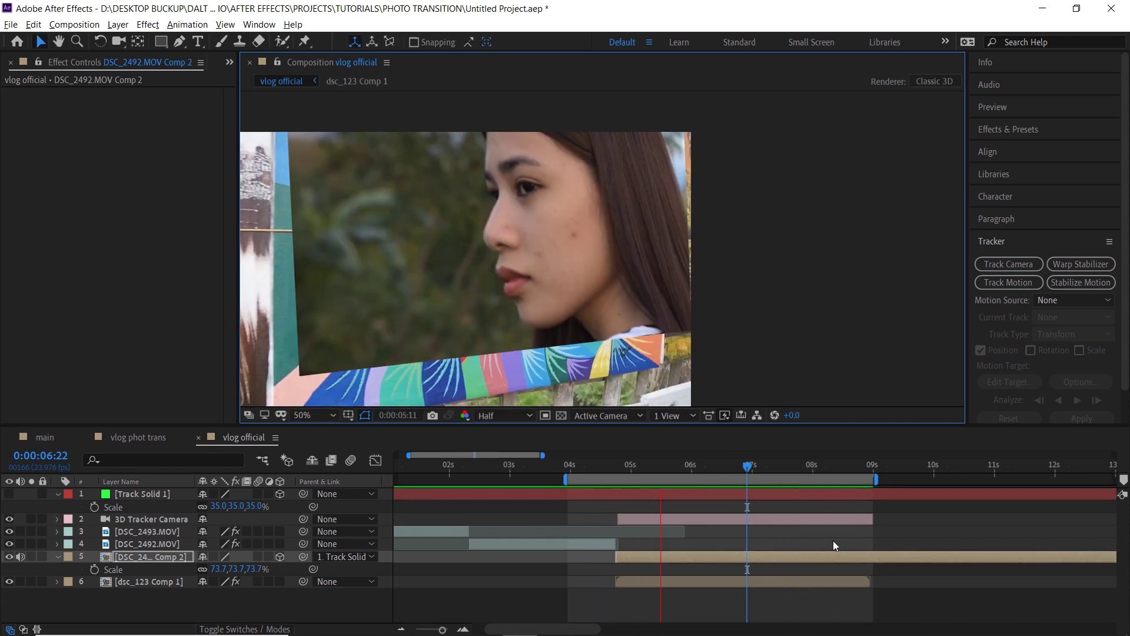
key(space)
- Extend the start of the 3D Tracker Camera layer back to 0:00:04:18, where the frozen clip begins
scroll(608, 536, up, 5)
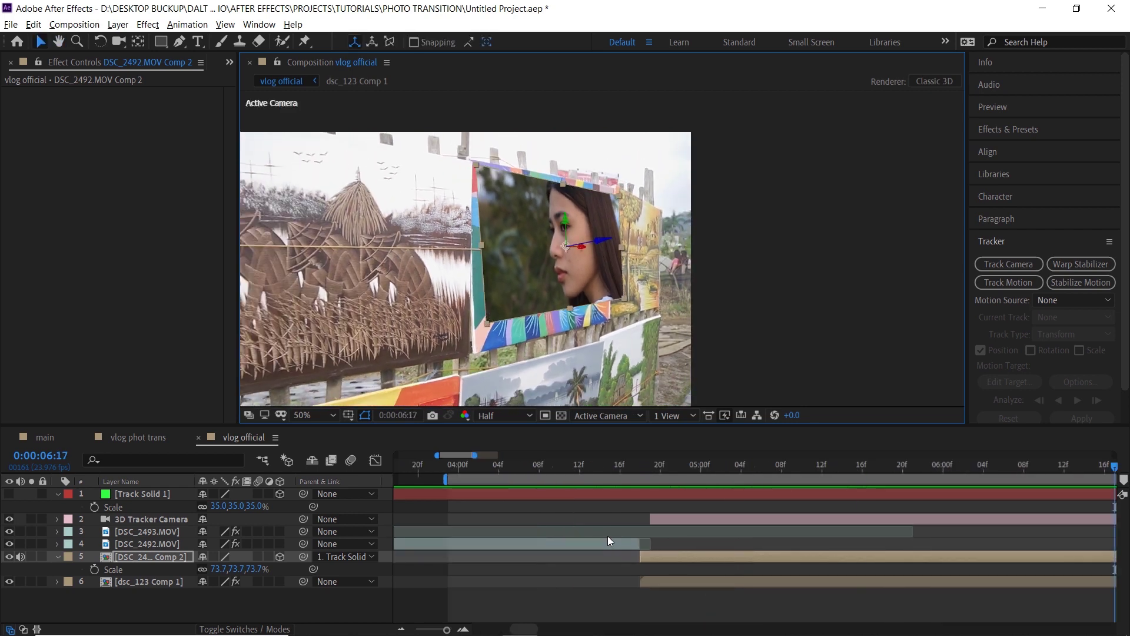
click(636, 465)
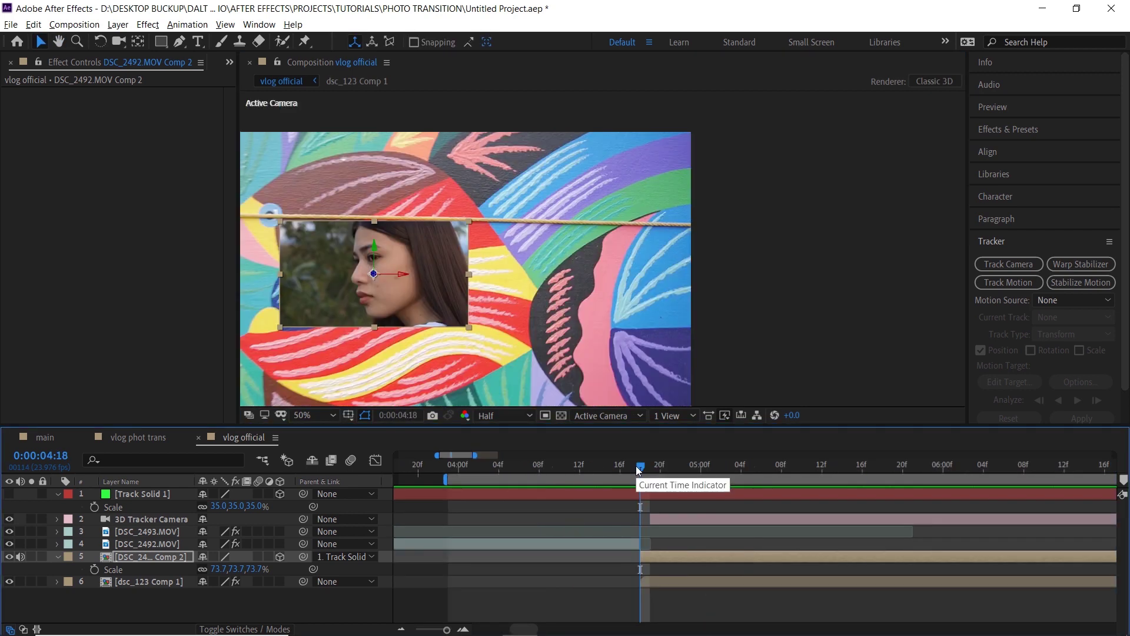
mouse_move(636, 465)
mouse_down()
mouse_move(595, 465)
mouse_move(634, 469)
mouse_up()
drag(650, 520, 641, 520)
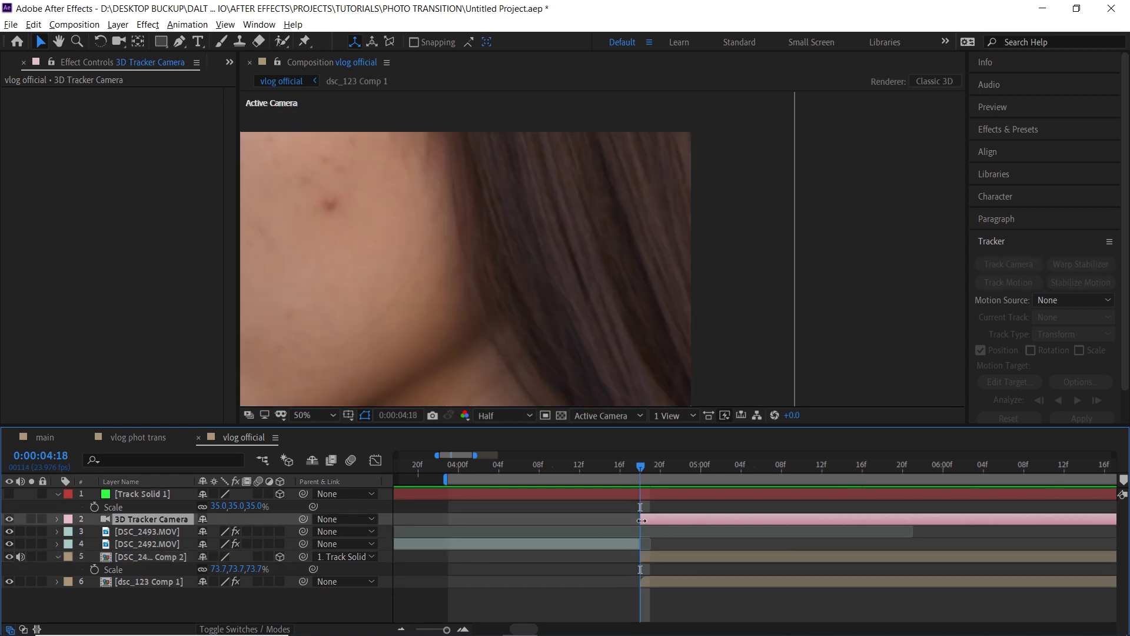
- Play back the transition from 0:00:04:10 and again from 0:00:04:03 to check the clip's attachment to the painting
key(minus)
click(573, 464)
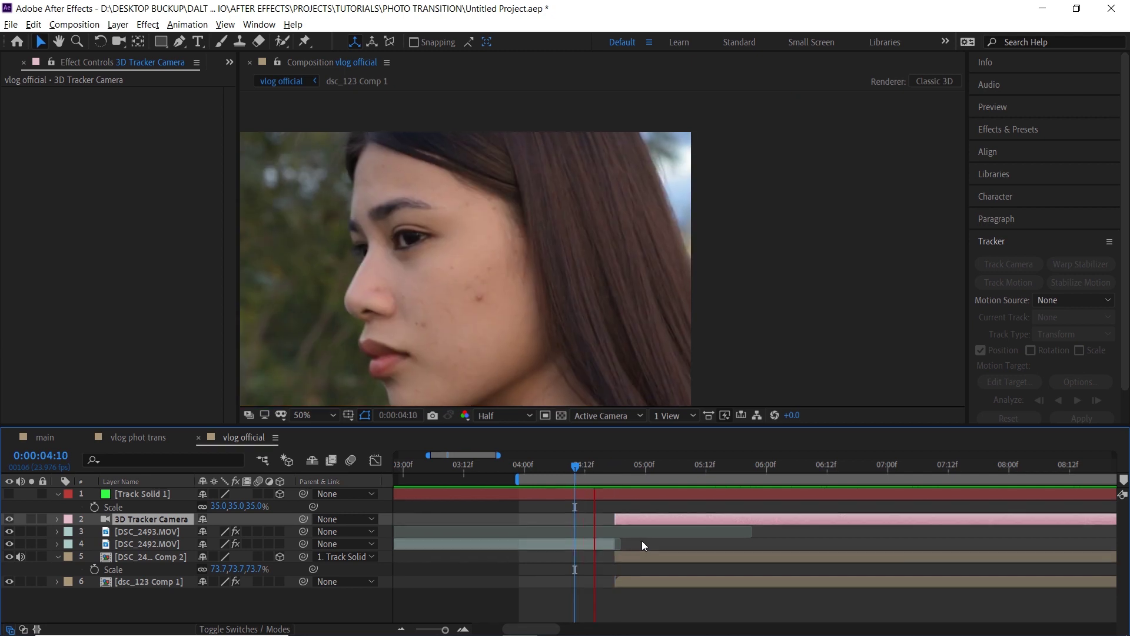
key(space)
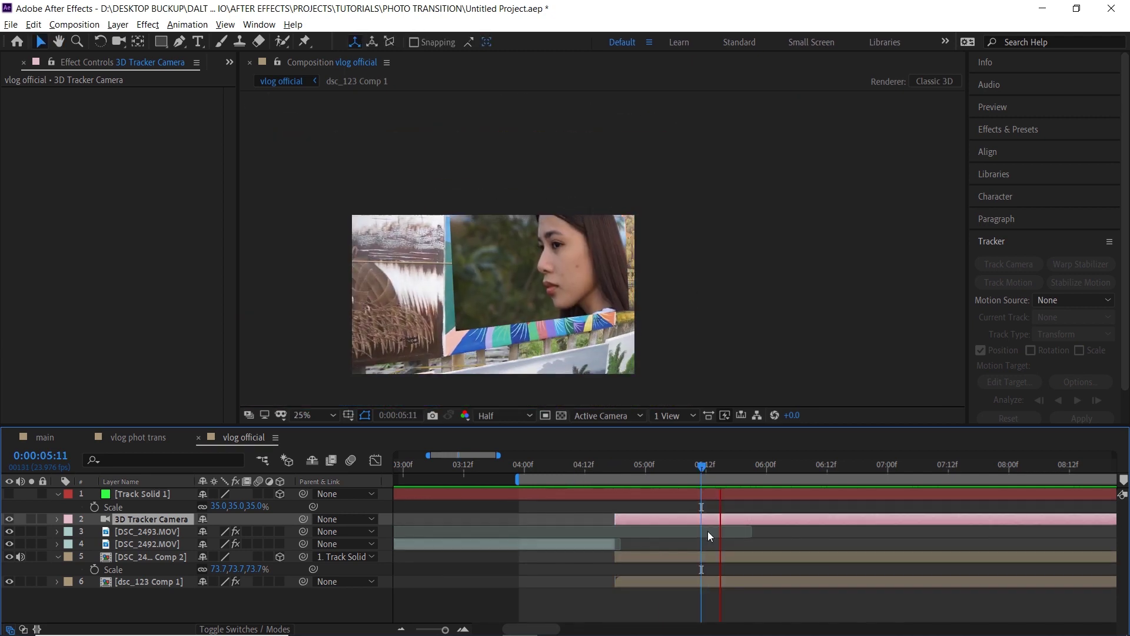
scroll(708, 531, down, 3)
key(space)
click(555, 468)
key(space)
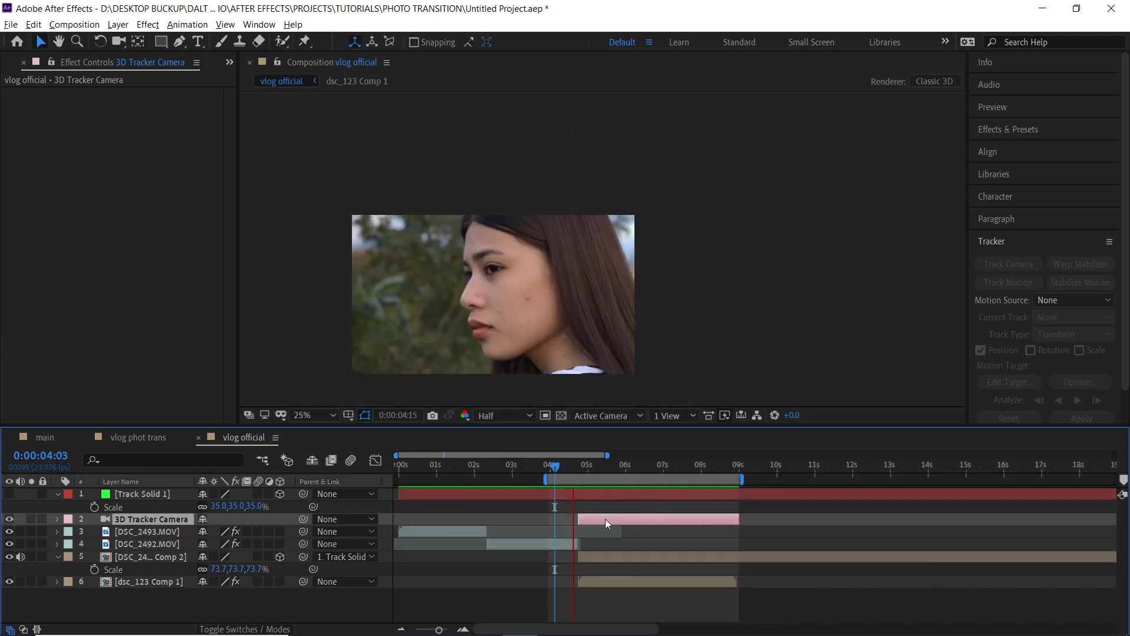
key(space)
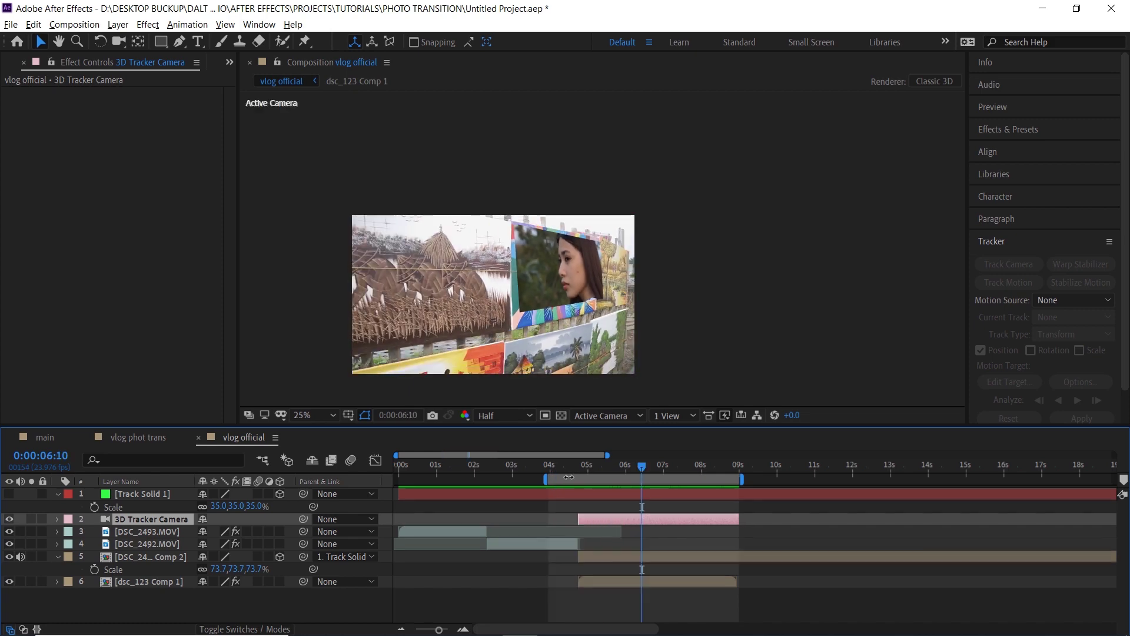
- At 0:00:06:08, enlarge the frozen clip to 79.7%, nudge it down to fit the painting, and preview the fit
scroll(773, 553, up, 3)
click(773, 553)
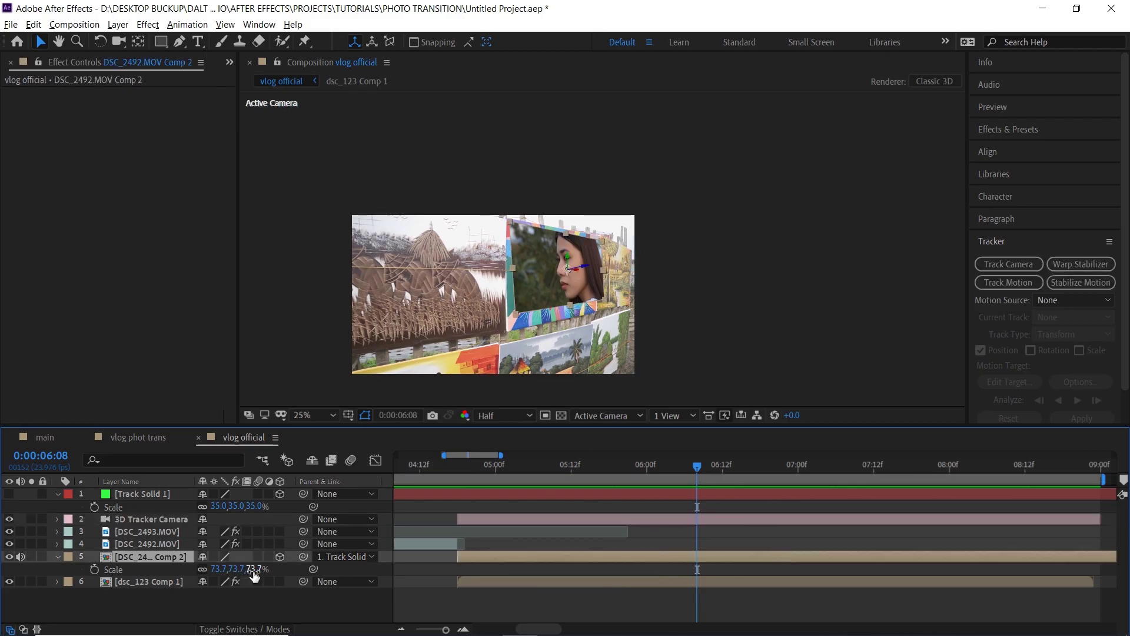
drag(256, 570, 259, 570)
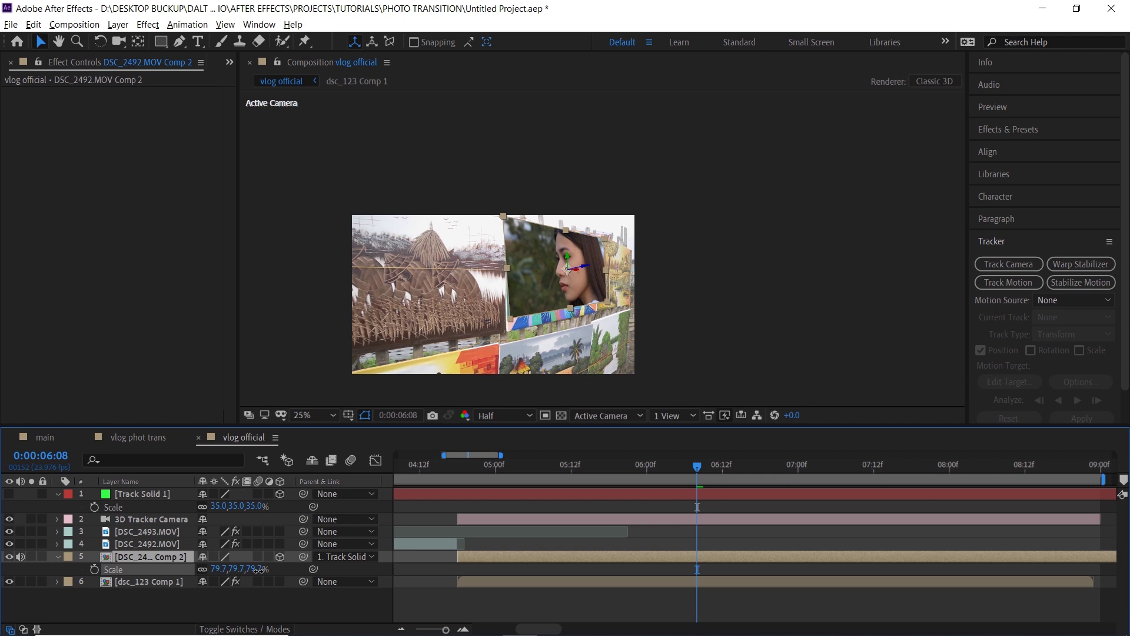
scroll(569, 274, up, 2)
drag(568, 238, 568, 254)
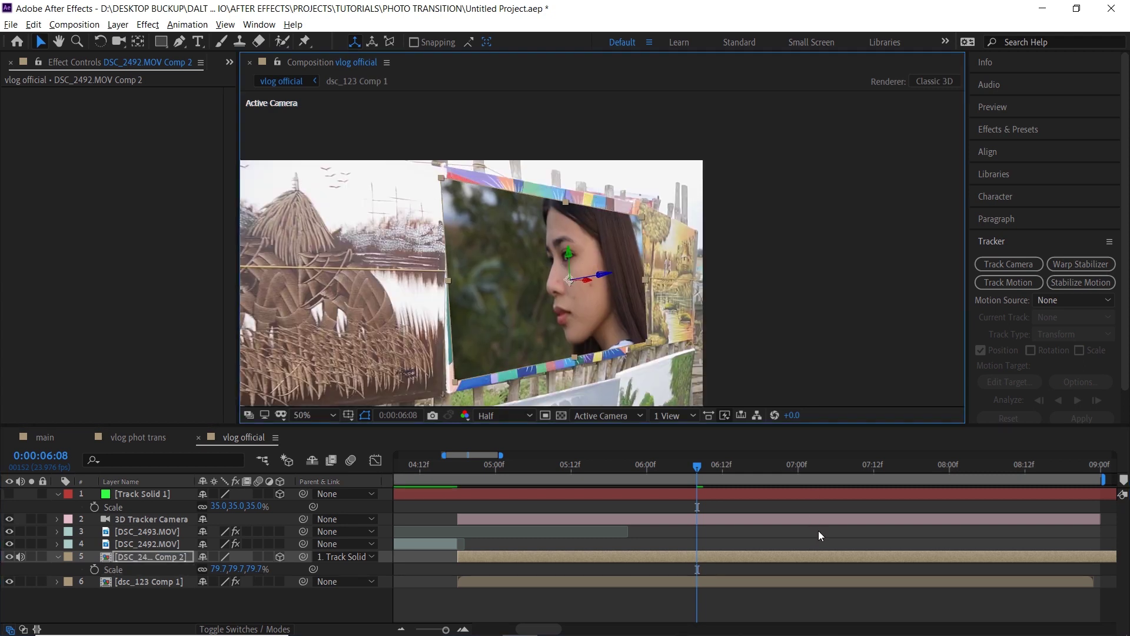
key(space)
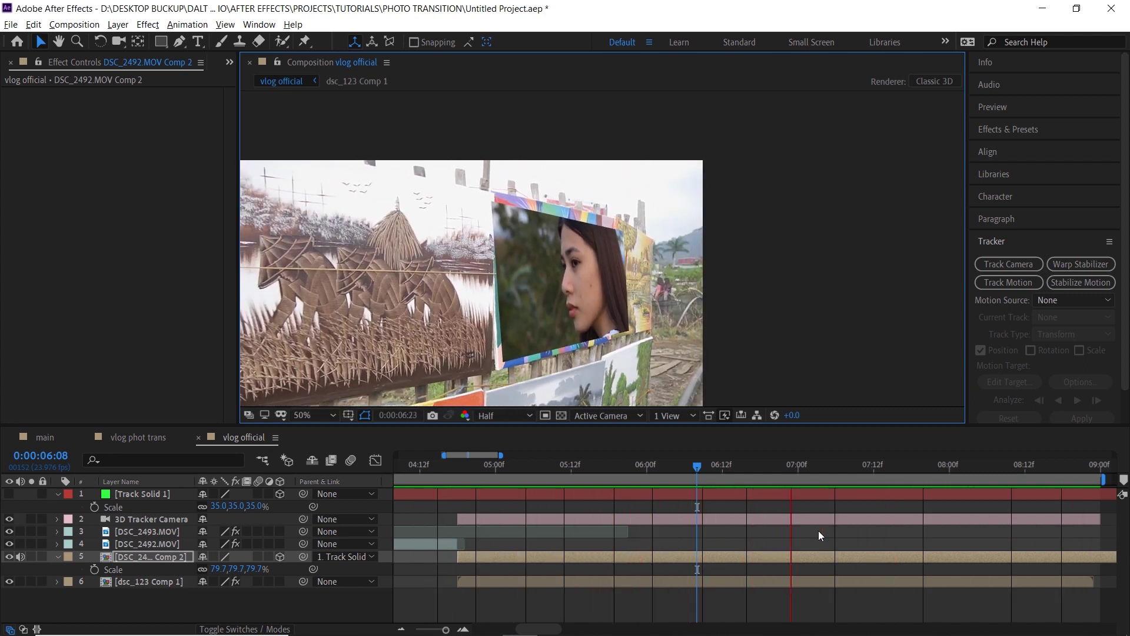
key(space)
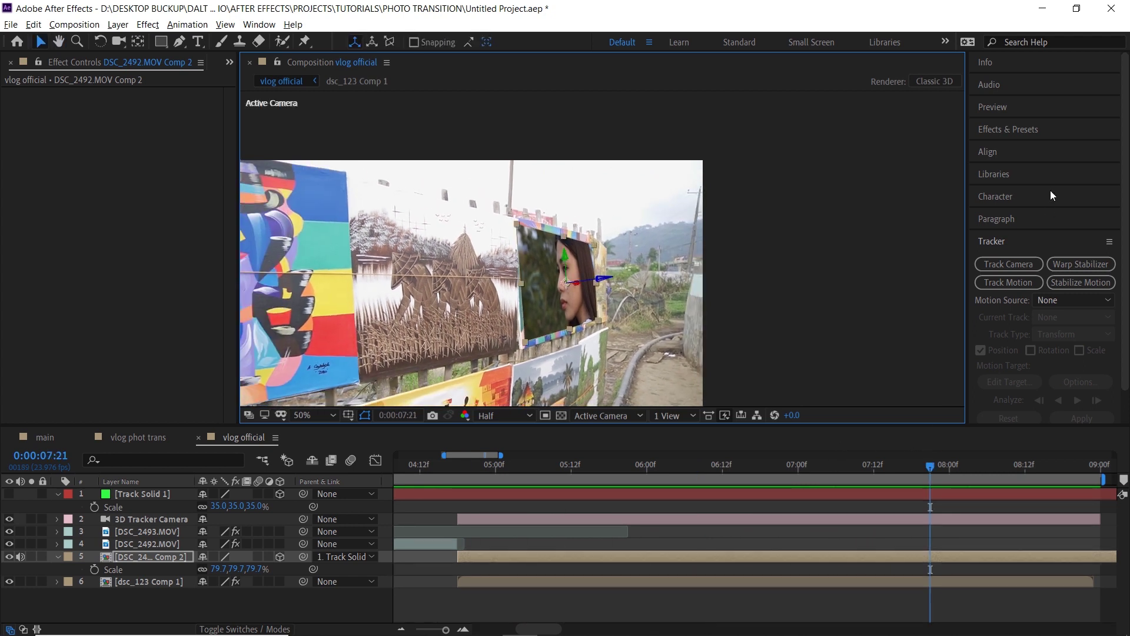
- Find the Corner Pin effect by searching for "corner" and apply it to the frozen DSC_2492.MOV Comp 2 layer
click(1072, 130)
click(1059, 148)
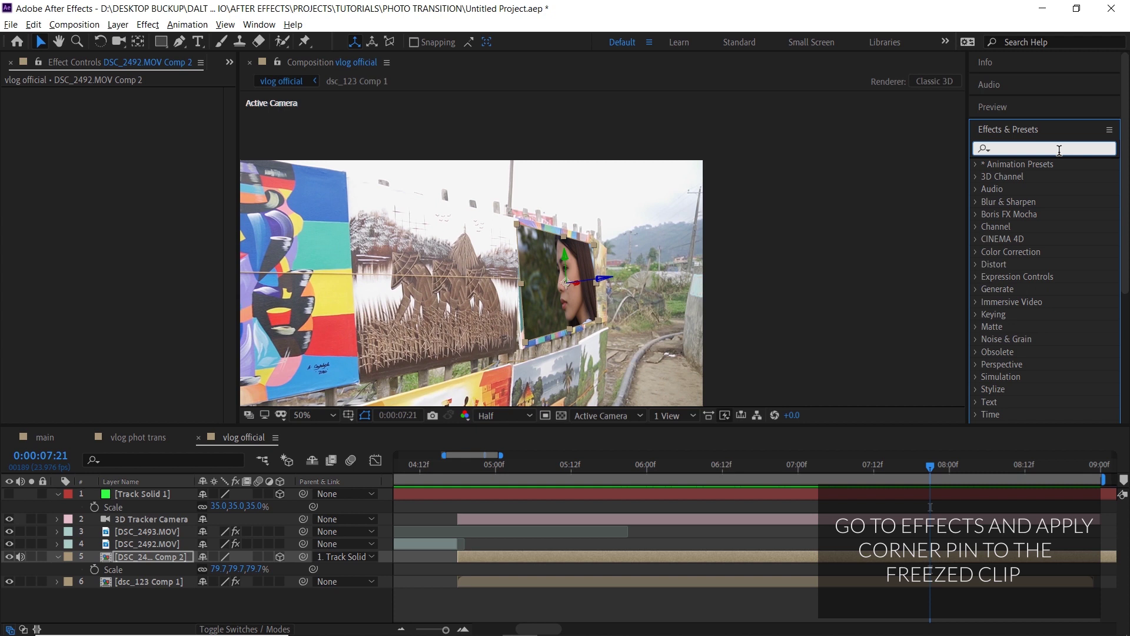
text(corner)
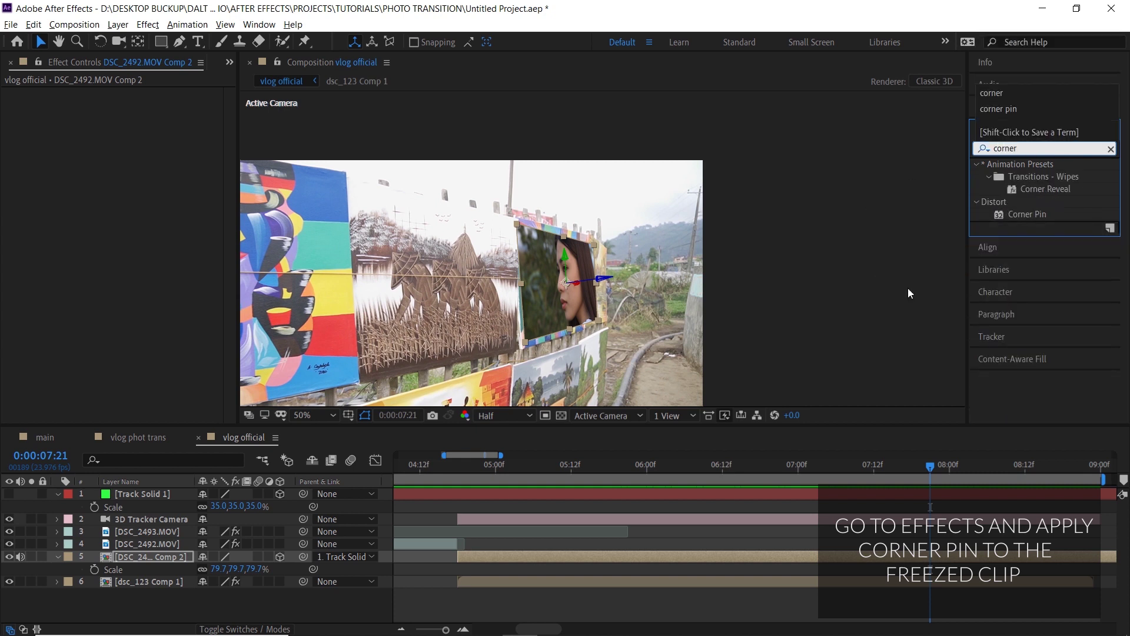
drag(1034, 214, 811, 554)
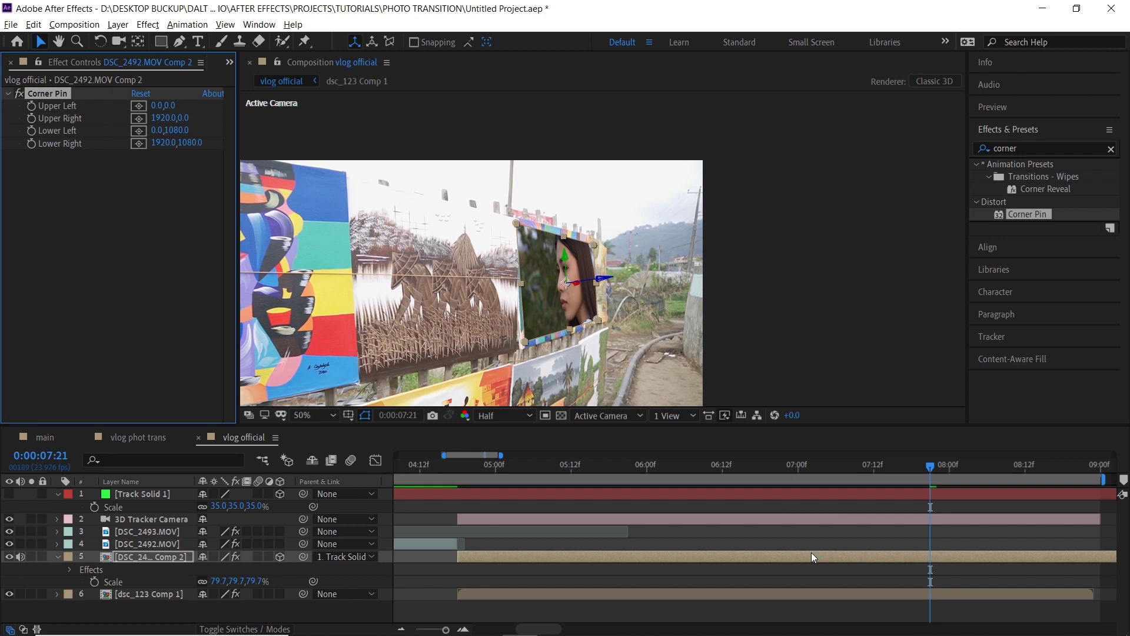
- Start the work area at 0:00:04:12 and play back the transition from there
drag(888, 581, 794, 575)
scroll(753, 554, down, 1)
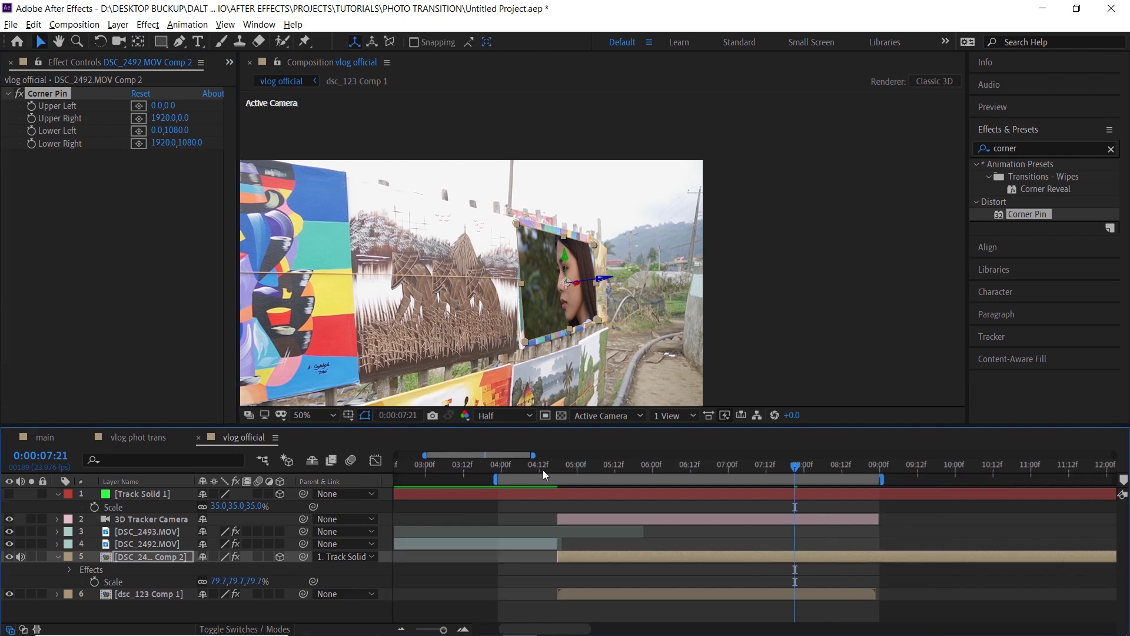
click(543, 471)
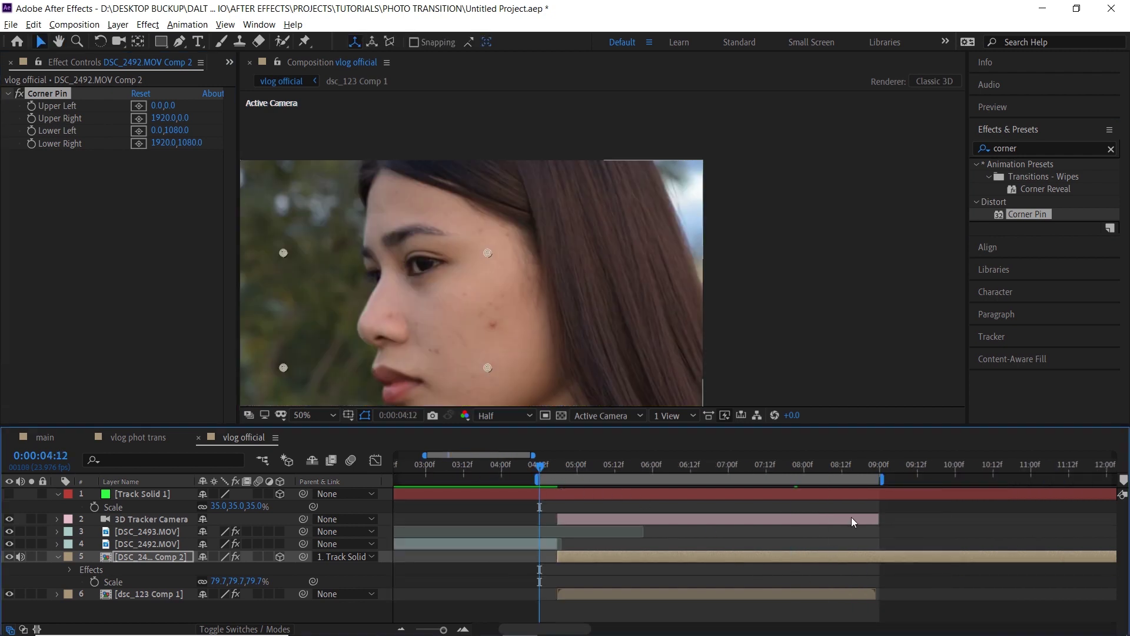
drag(827, 531, 792, 546)
key(space)
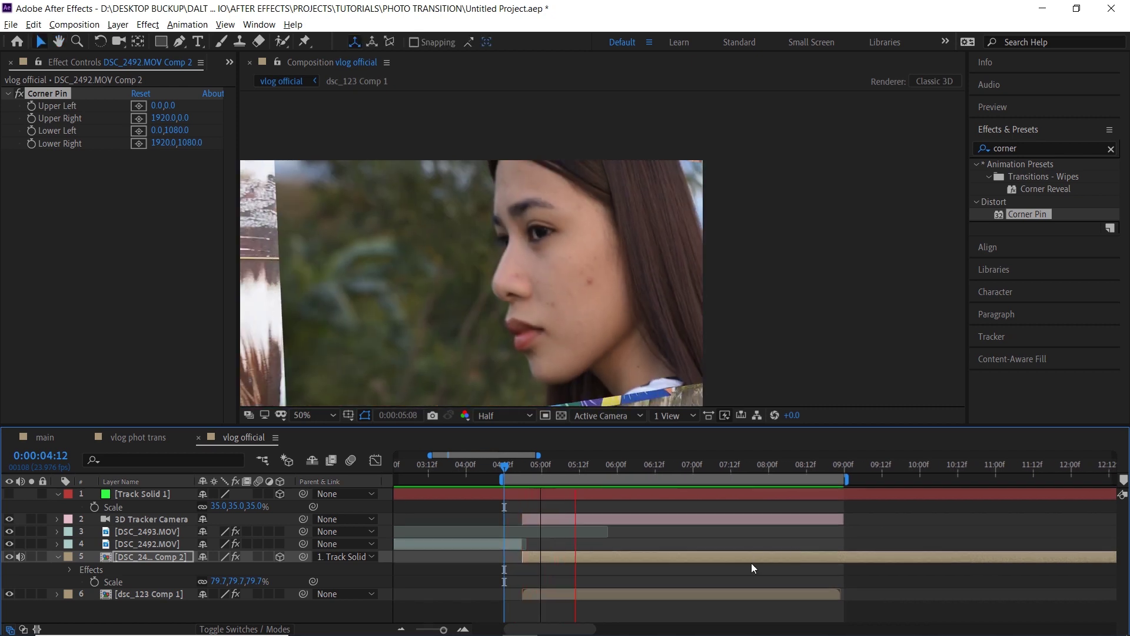
- At 0:00:07:01, start keyframing all four Corner Pin corners of the frozen DSC_2492.MOV Comp 2 layer and reveal its keyframes
key(space)
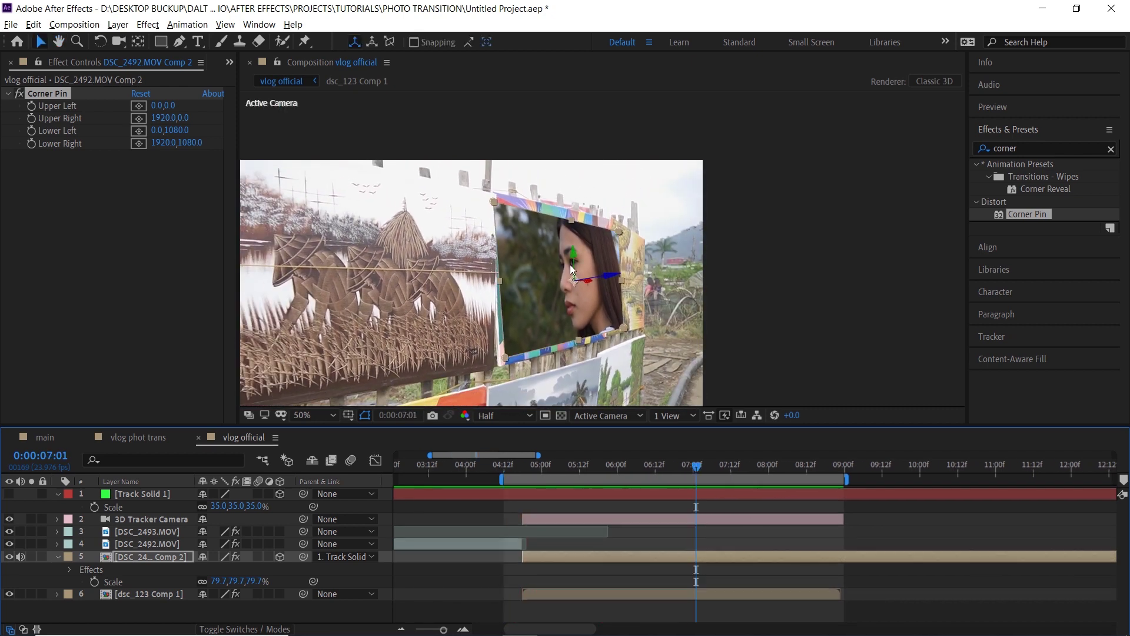
scroll(571, 266, up, 2)
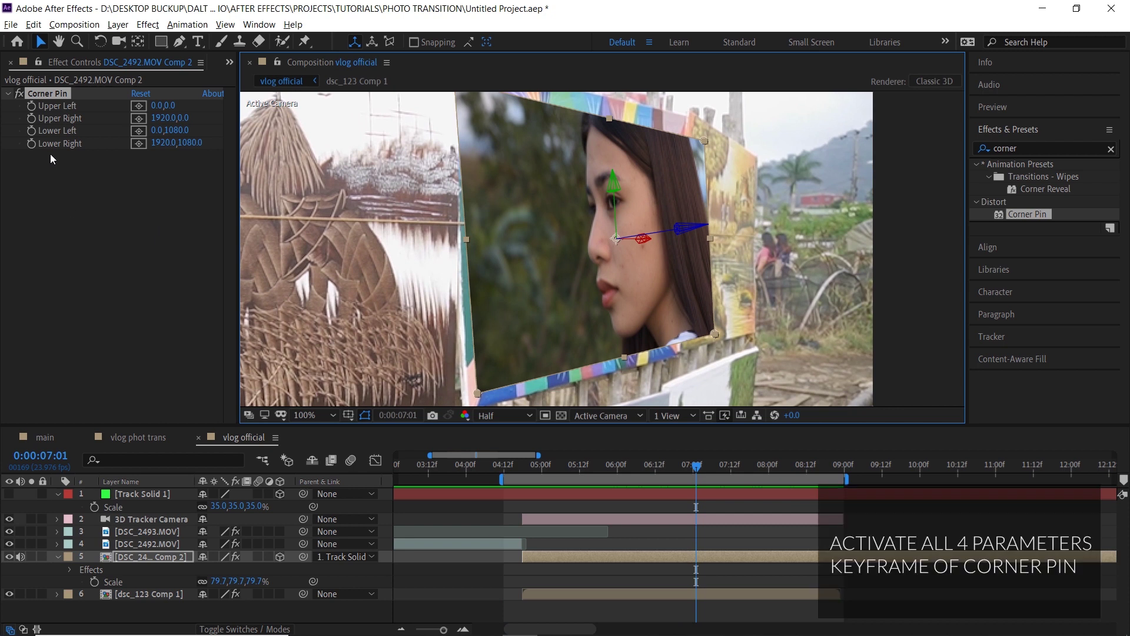
click(31, 106)
click(31, 118)
click(31, 131)
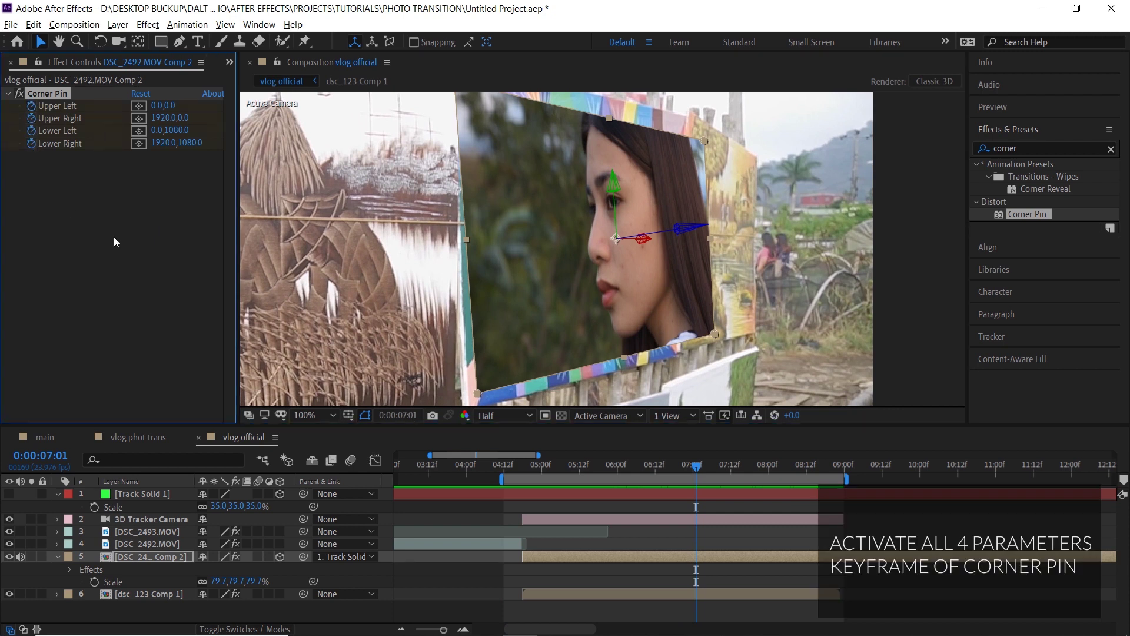
click(726, 558)
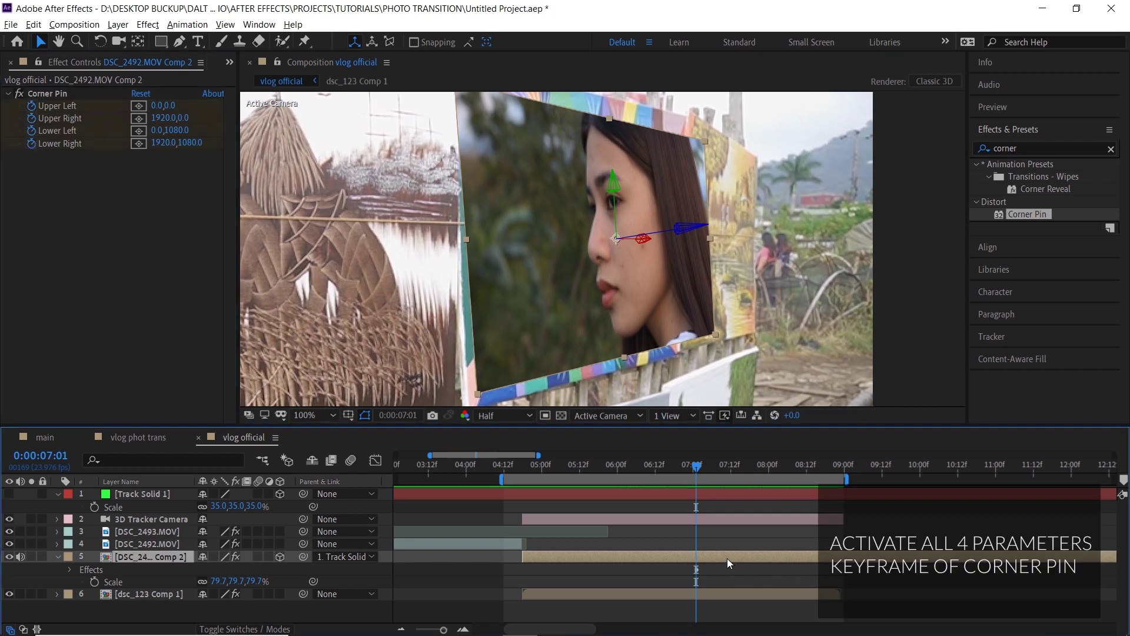
key(u)
scroll(726, 558, down, 1)
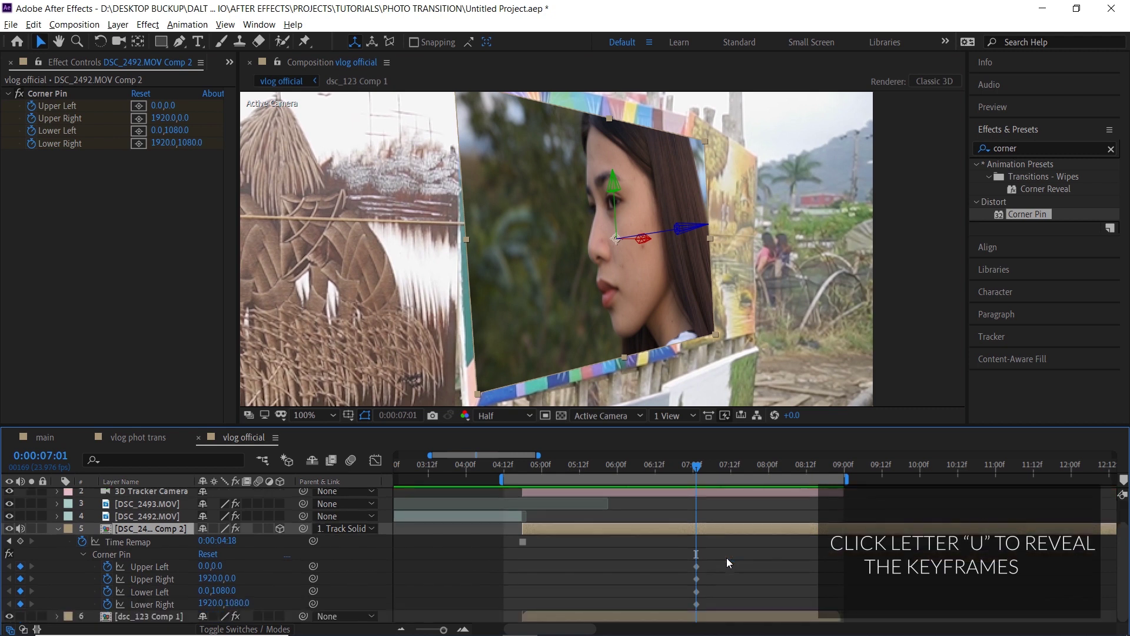
- Fit the clip's lower corners to the painting, with Lower Left at about -80.5, 1134.8 and Lower Right at about 1502.7, 1153.9
drag(545, 368, 561, 350)
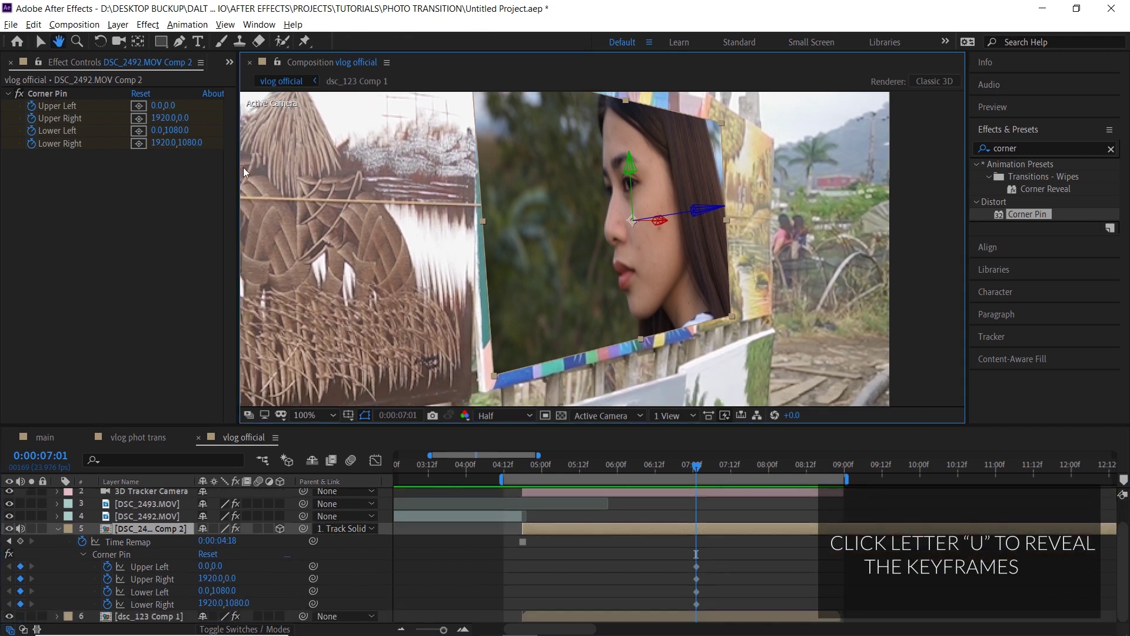
click(66, 94)
drag(494, 377, 480, 399)
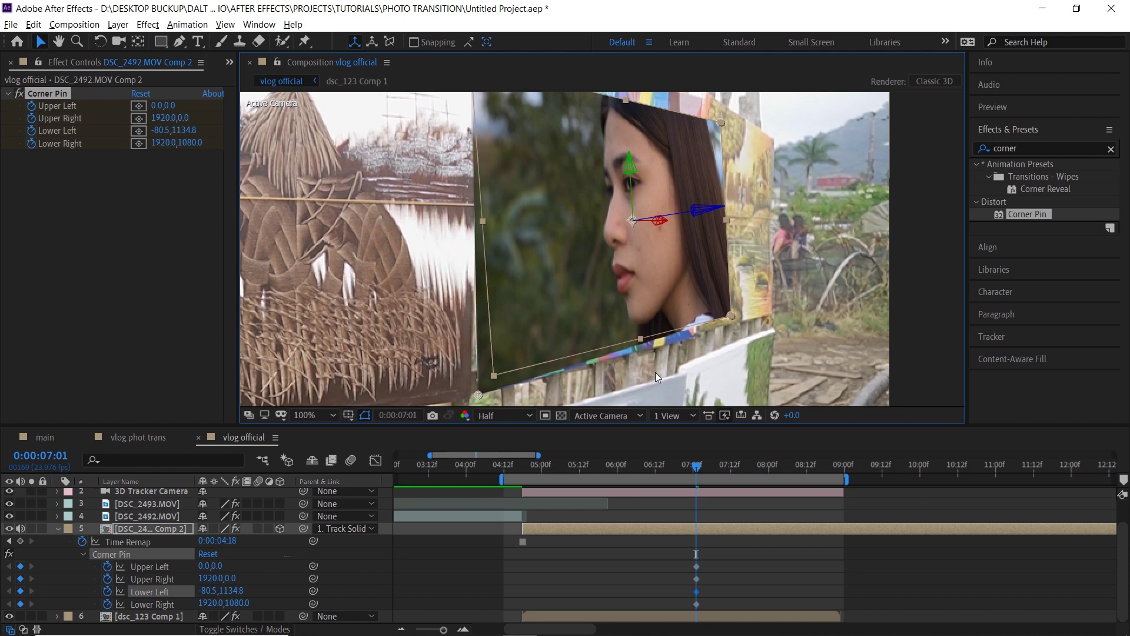
drag(726, 316, 695, 337)
- Fit the clip's upper corners to the painting, with Upper Right at about 1717.4, -124.7 and Upper Left at about 37.9, -67.8
key(space)
drag(720, 206, 712, 252)
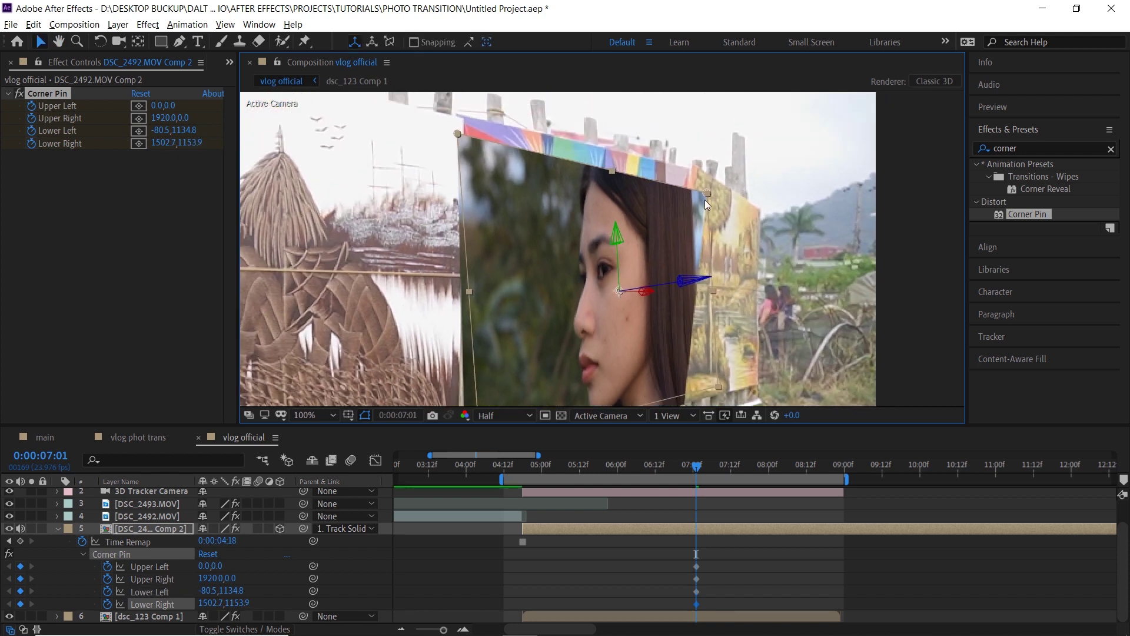
drag(704, 197, 686, 169)
key(space)
mouse_move(481, 135)
mouse_down()
mouse_move(502, 172)
mouse_move(504, 144)
mouse_move(480, 155)
mouse_up()
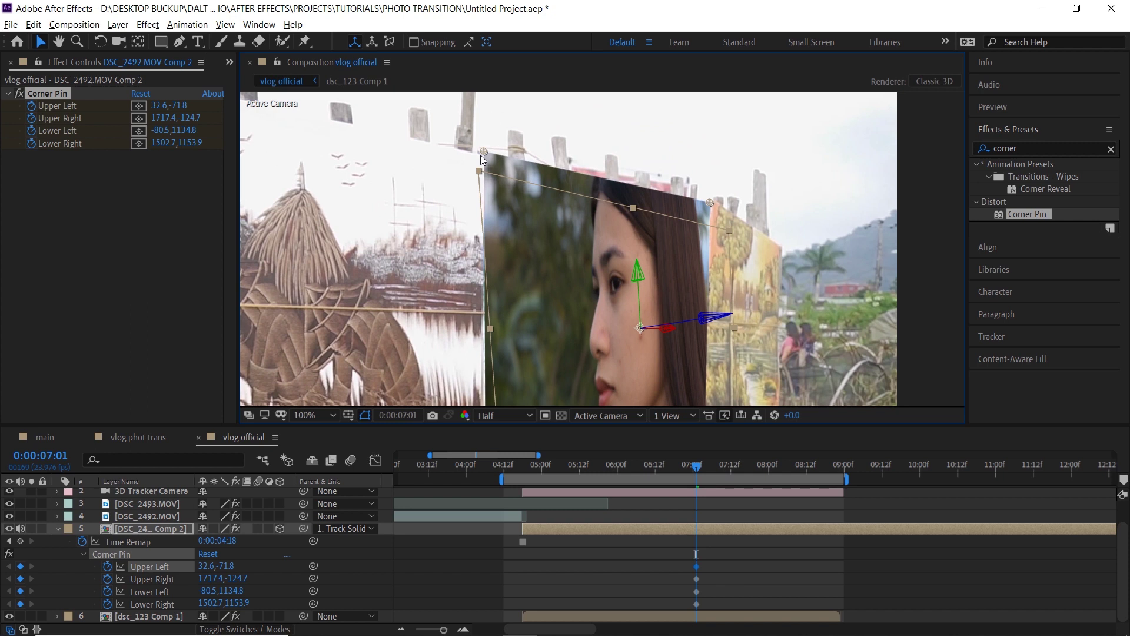
drag(638, 309, 610, 312)
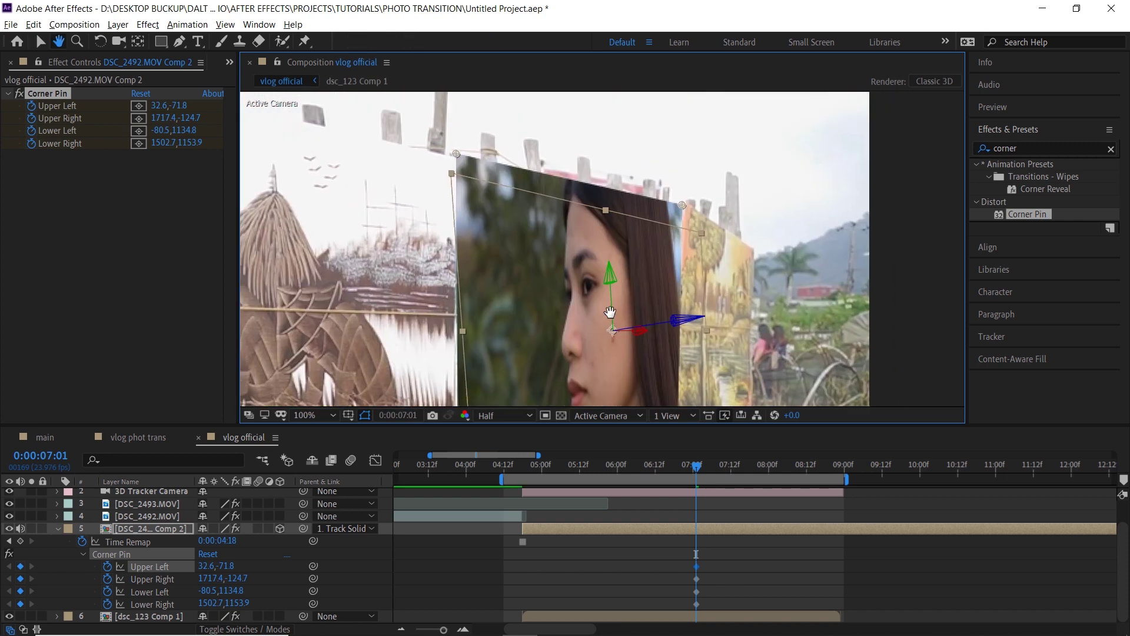
scroll(456, 157, up, 1)
drag(462, 149, 465, 207)
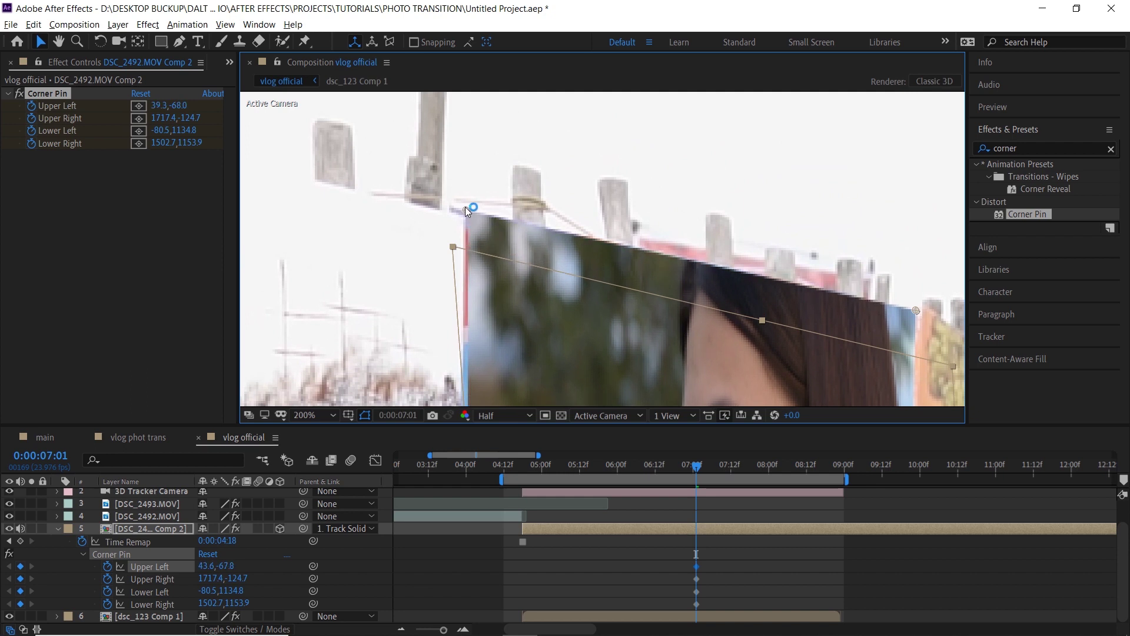
key(h)
key(v)
scroll(612, 253, down, 4)
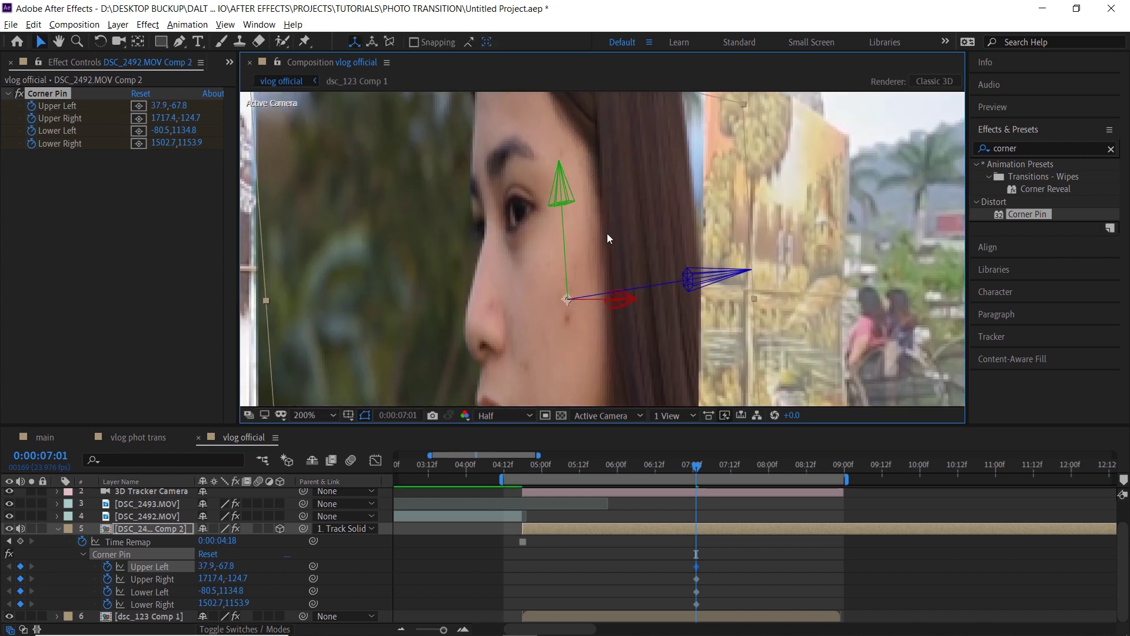
- At 0:00:07:07, refit Lower Left to about -123.8, 1139.3 and Upper Left to about 44.4, -51.4 on the painting's edge
scroll(709, 550, up, 3)
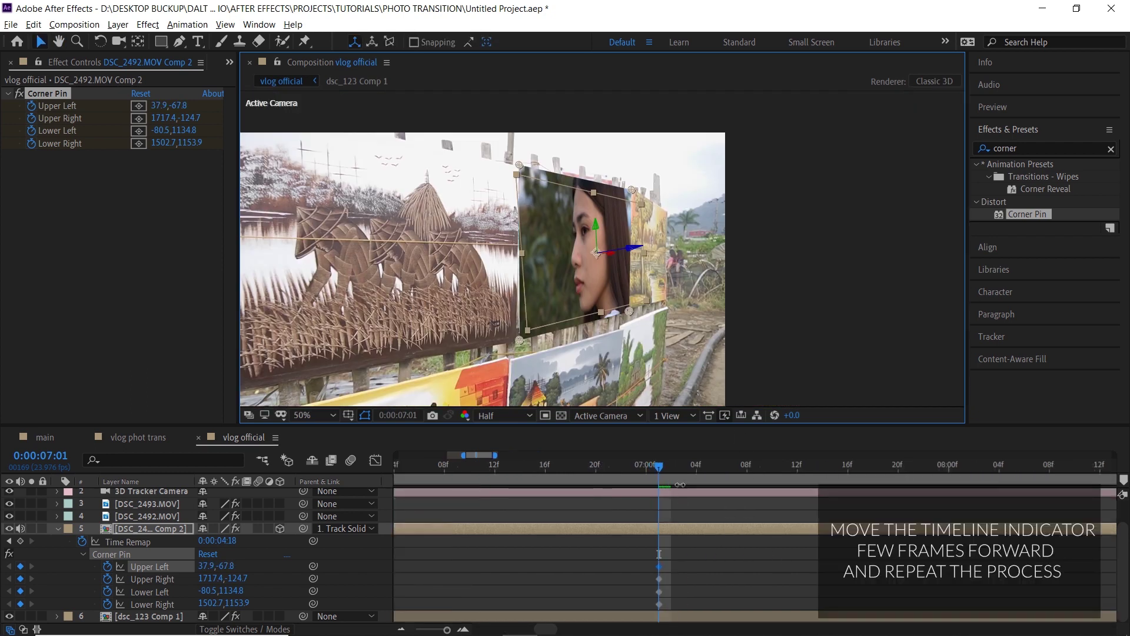
drag(663, 468, 737, 482)
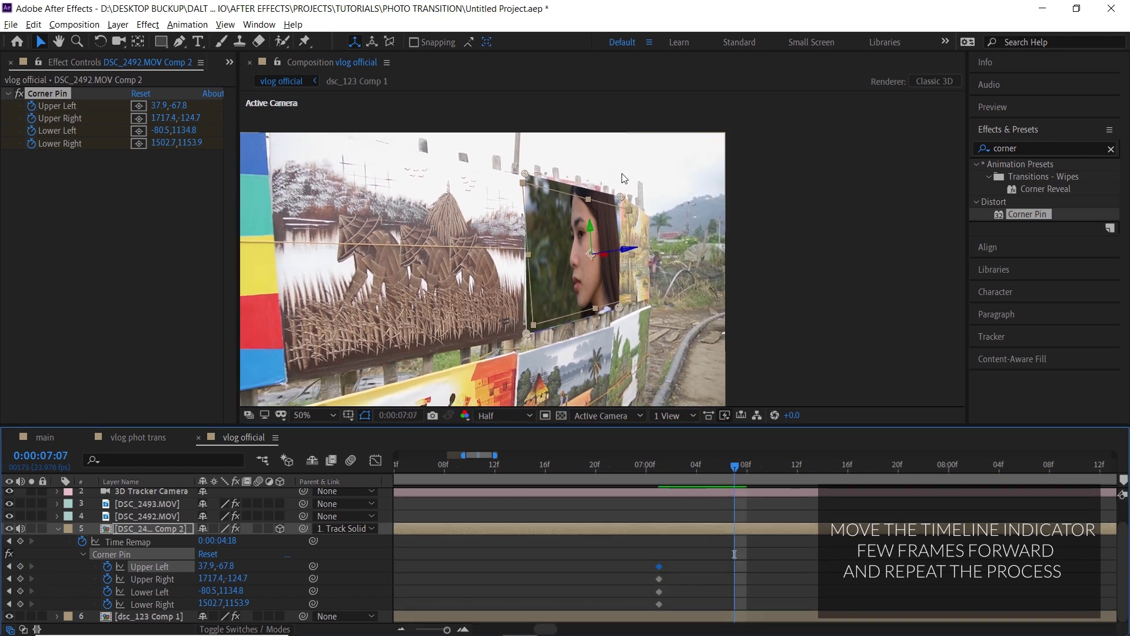
scroll(534, 305, up, 4)
drag(632, 340, 601, 281)
mouse_move(538, 298)
mouse_down()
mouse_move(554, 312)
mouse_move(532, 302)
mouse_up()
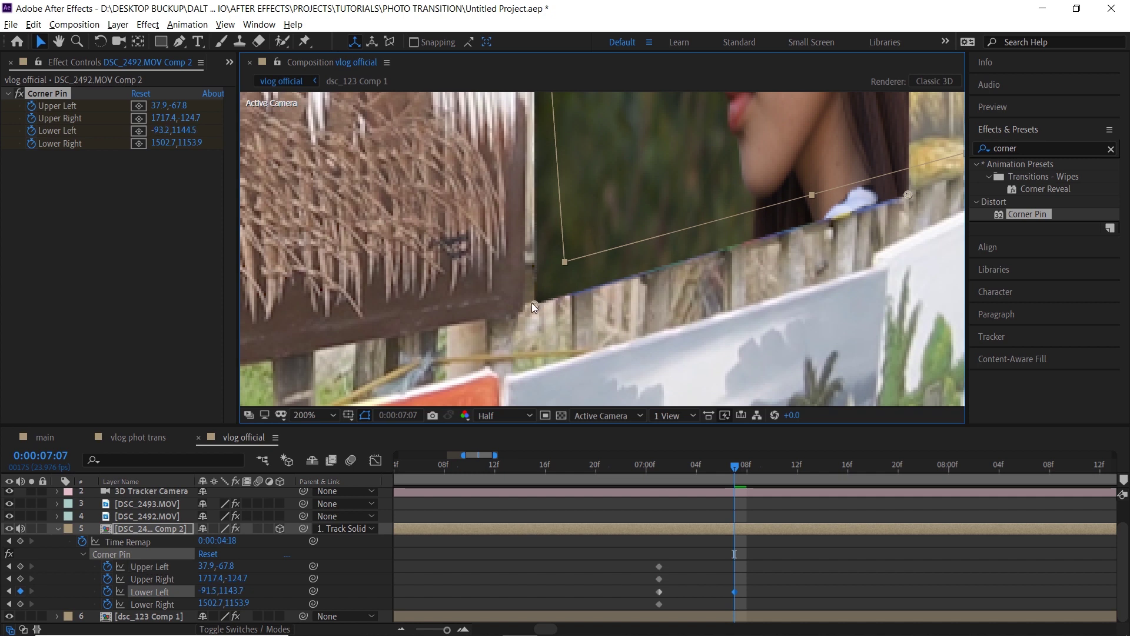
scroll(609, 249, down, 2)
scroll(609, 253, up, 2)
drag(563, 313, 550, 313)
drag(676, 152, 667, 380)
drag(645, 135, 670, 384)
mouse_move(577, 150)
mouse_down()
mouse_move(607, 186)
mouse_move(581, 160)
mouse_up()
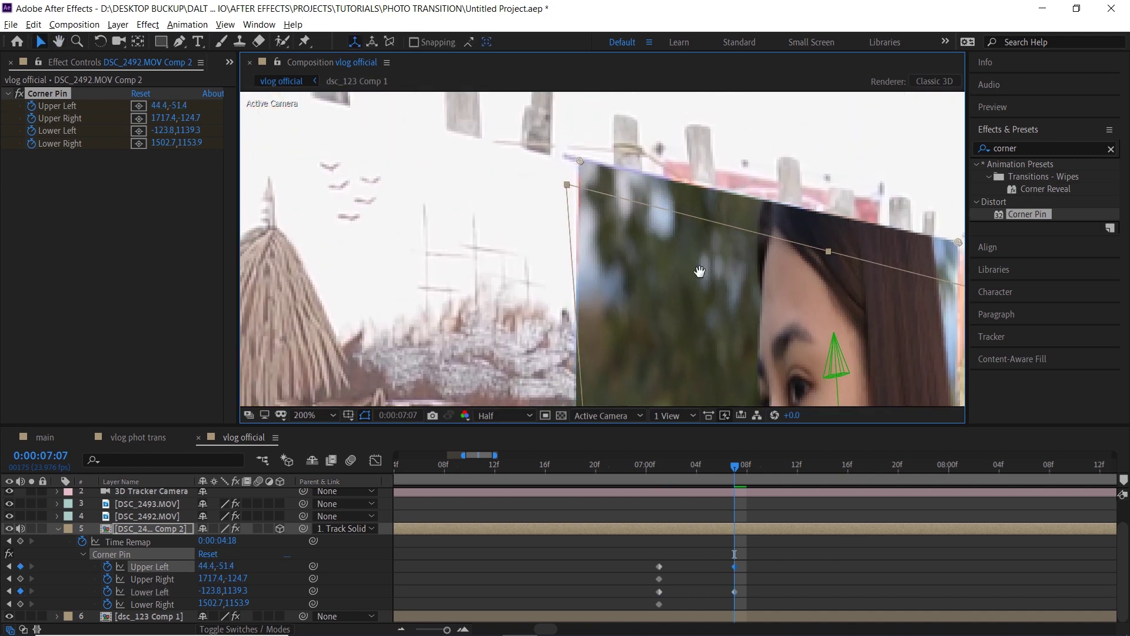
- At 0:00:07:07, refit Upper Right to about 1733.9, -99.7 and Lower Right to about 1493.4, 1166.1
drag(734, 297, 583, 241)
mouse_move(808, 185)
mouse_down()
mouse_move(796, 227)
mouse_move(811, 193)
mouse_up()
key(space)
drag(819, 258, 730, 100)
drag(777, 300, 697, 113)
mouse_move(639, 271)
mouse_down()
mouse_move(606, 274)
mouse_move(634, 278)
mouse_up()
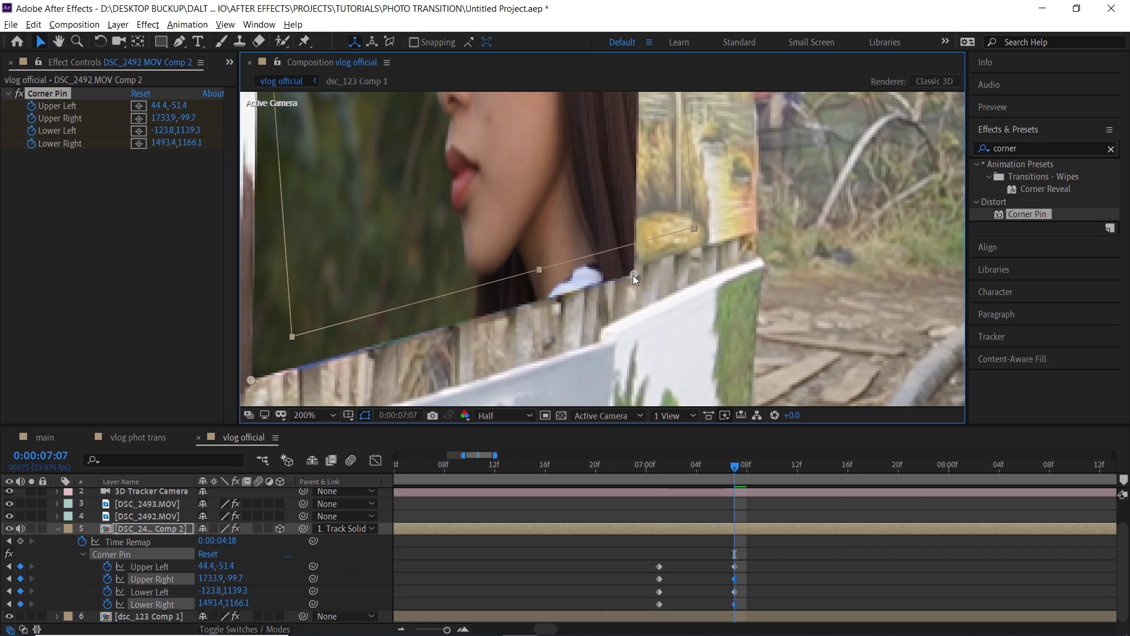
scroll(685, 288, down, 1)
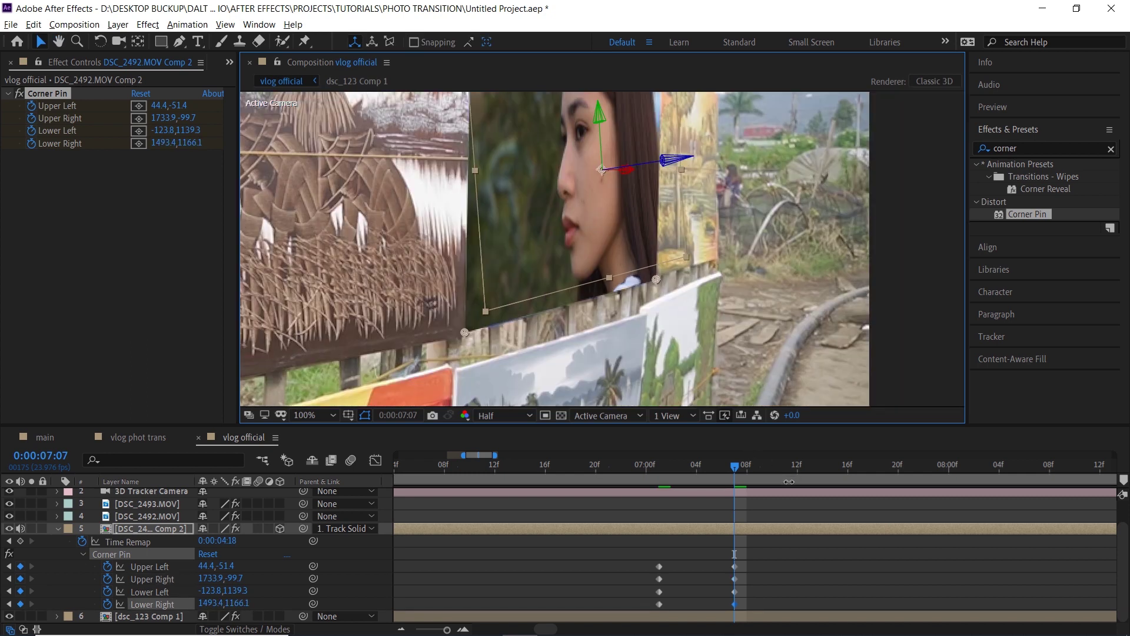
- At 0:00:07:14, refit Lower Left to about -132.7, 1131.5 and Lower Right to about 1491.3, 1149.3
drag(886, 586, 746, 585)
scroll(610, 309, down, 2)
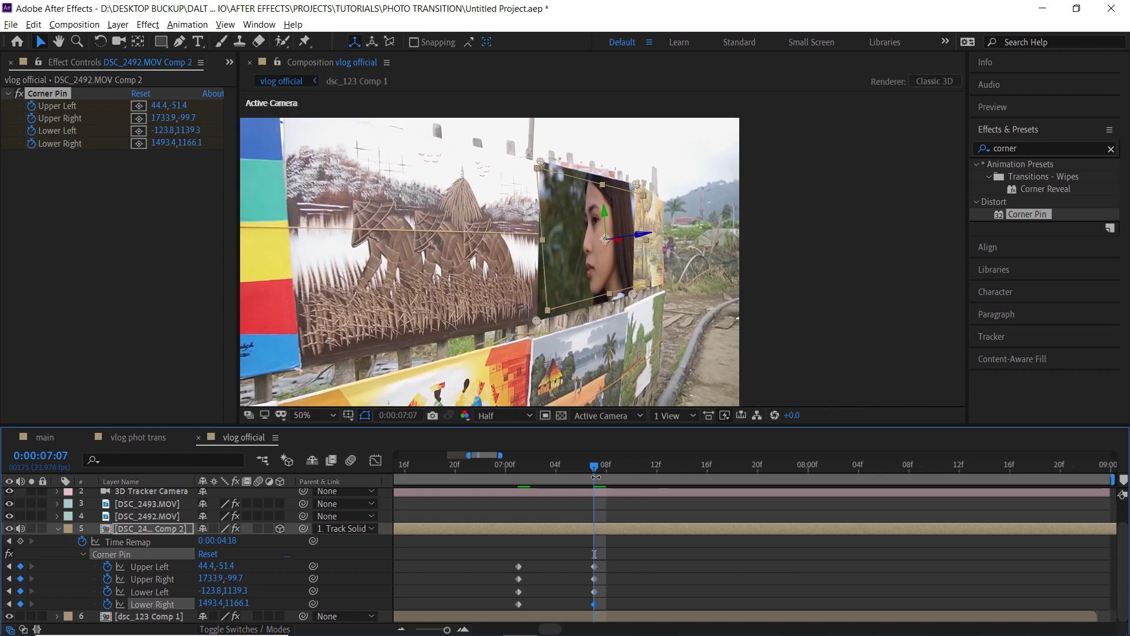
drag(622, 474, 679, 478)
scroll(563, 308, up, 2)
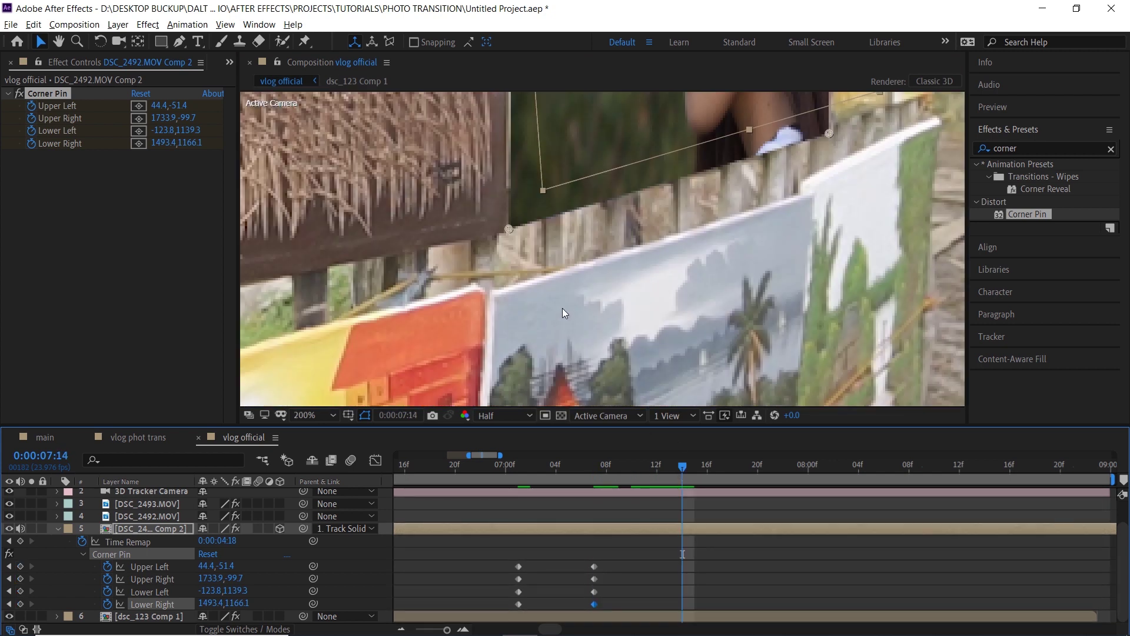
mouse_move(541, 357)
mouse_down()
mouse_move(571, 360)
mouse_move(536, 357)
mouse_up()
drag(784, 279, 704, 325)
mouse_move(785, 310)
mouse_down()
mouse_move(748, 315)
mouse_move(782, 304)
mouse_up()
- At 0:00:07:14, refit Upper Right to about 1772.1, -134.4 and Upper Left to about 52.8, -69.9
drag(835, 112, 797, 387)
mouse_move(744, 244)
mouse_down()
mouse_move(727, 217)
mouse_move(744, 234)
mouse_up()
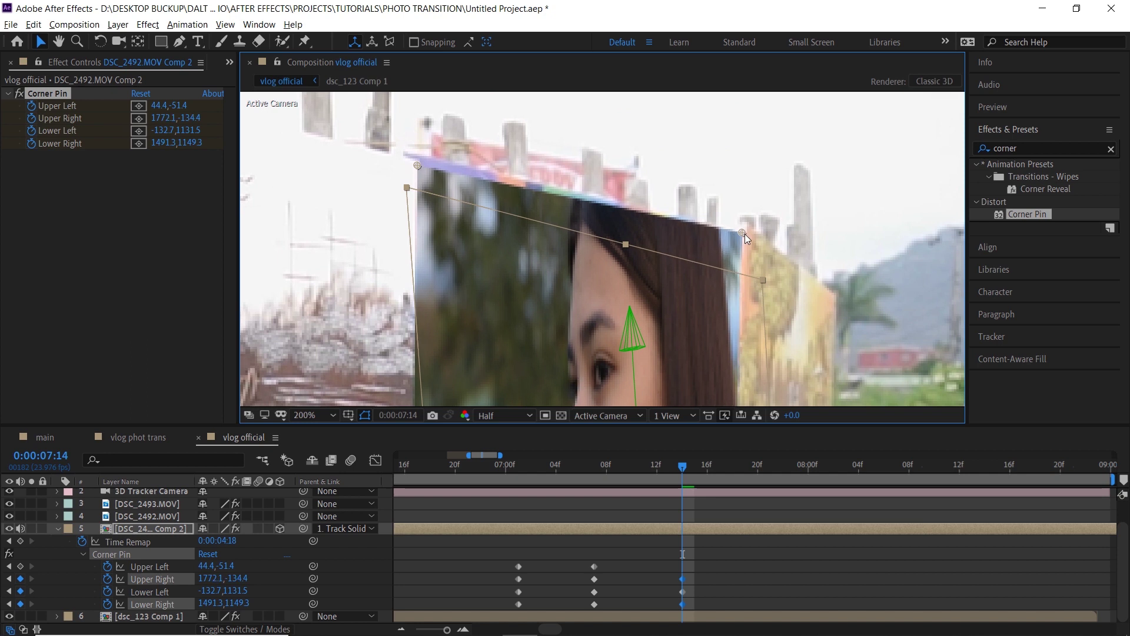
key(h)
drag(460, 184, 436, 187)
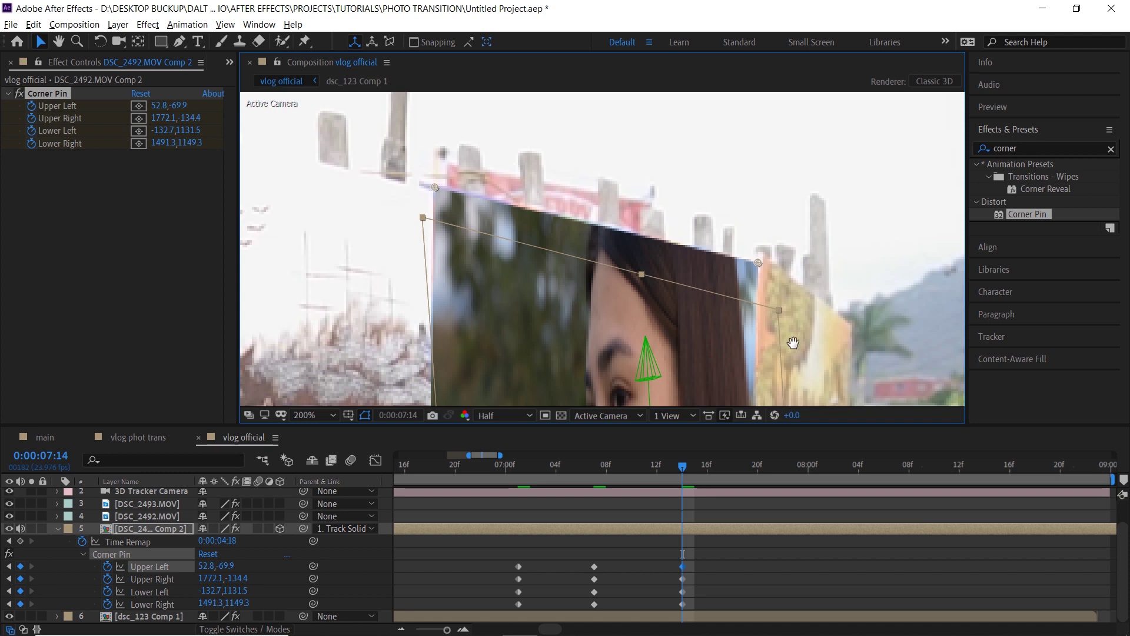
scroll(676, 261, down, 2)
scroll(673, 291, down, 1)
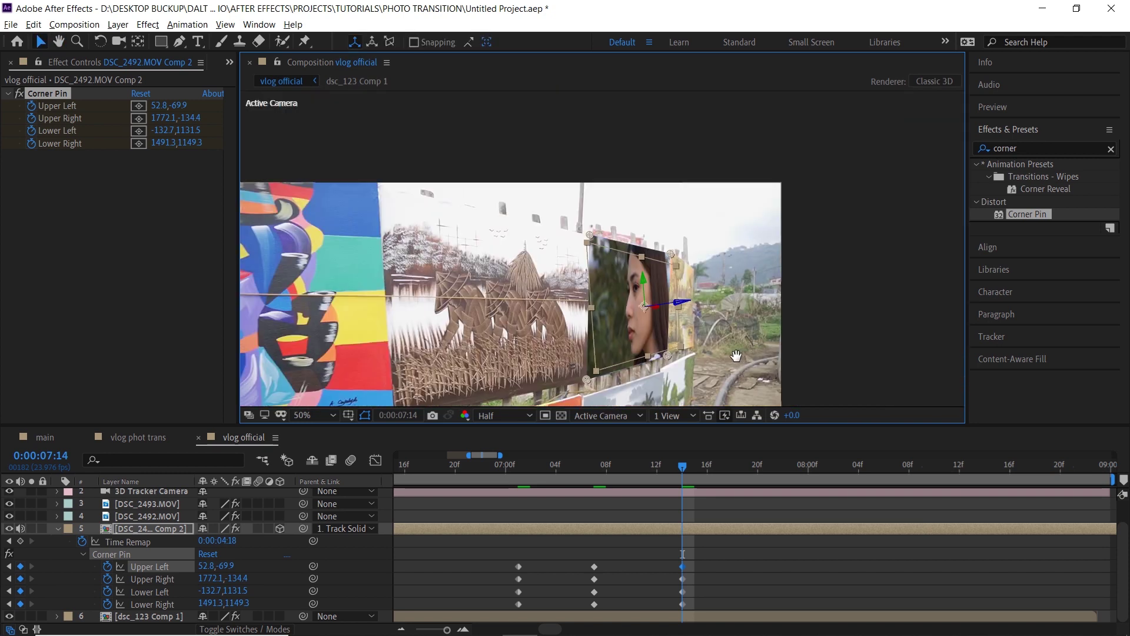
- At 0:00:07:22, refit Lower Left to about -148.1, 1132.6 and Lower Right to about 1457.2, 1150.8
drag(685, 468, 779, 476)
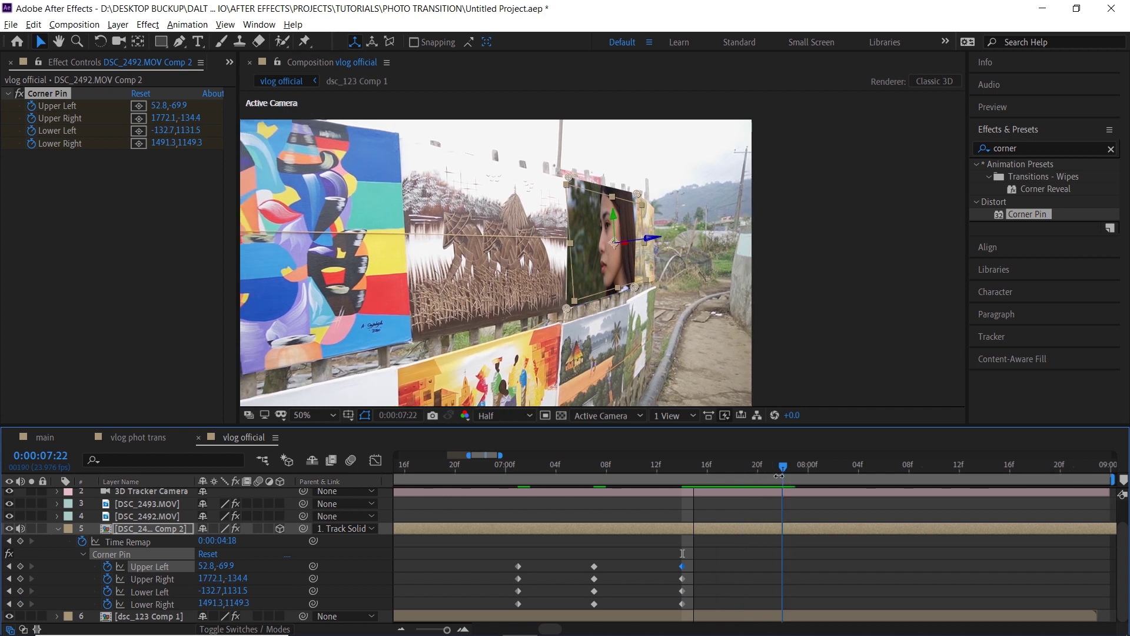
scroll(569, 306, up, 3)
drag(529, 345, 569, 263)
mouse_move(527, 307)
mouse_down()
mouse_move(571, 314)
mouse_move(520, 310)
mouse_up()
drag(948, 203, 721, 302)
mouse_move(748, 271)
mouse_down()
mouse_move(672, 269)
mouse_move(744, 274)
mouse_up()
- At 0:00:07:22, refit Upper Right to about 1722.4, -131.2 and Upper Left to about 44.7, -63.9
drag(762, 126, 780, 365)
drag(785, 192, 754, 403)
mouse_move(720, 176)
mouse_down()
mouse_move(659, 184)
mouse_move(707, 174)
mouse_up()
drag(389, 170, 785, 293)
drag(580, 178, 564, 170)
drag(647, 383, 554, 106)
drag(611, 387, 550, 106)
drag(668, 395, 673, 265)
scroll(548, 245, down, 3)
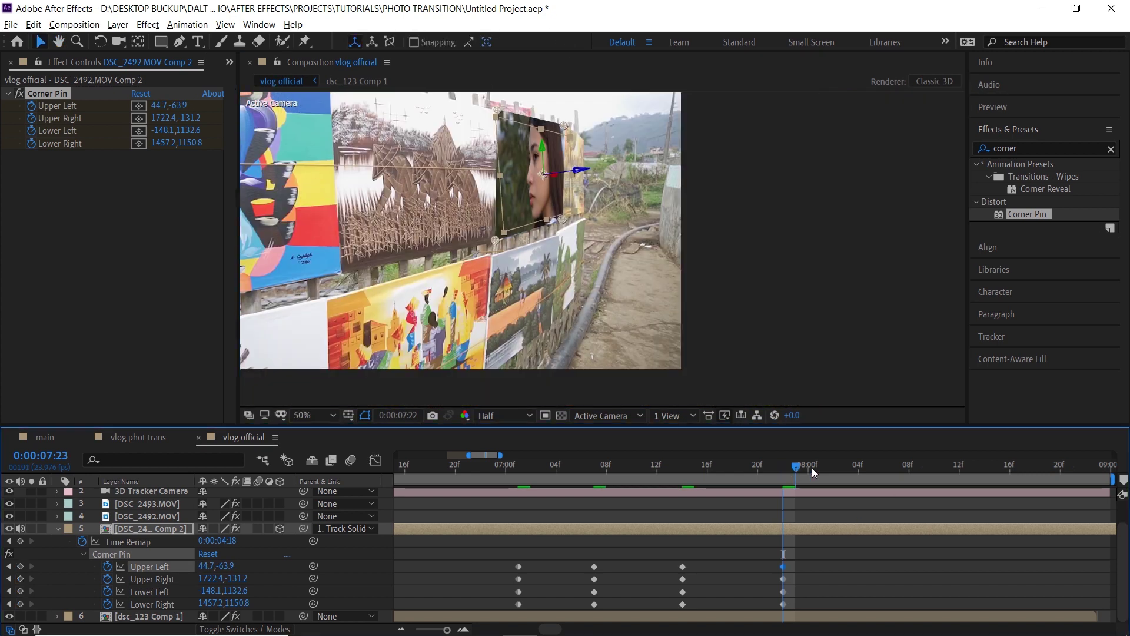
- At 0:00:08:05, refit Lower Left to about -173.2, 1127.2 and Lower Right to about 1366.3, 1139.2
drag(785, 468, 871, 468)
scroll(509, 227, up, 3)
drag(295, 377, 508, 307)
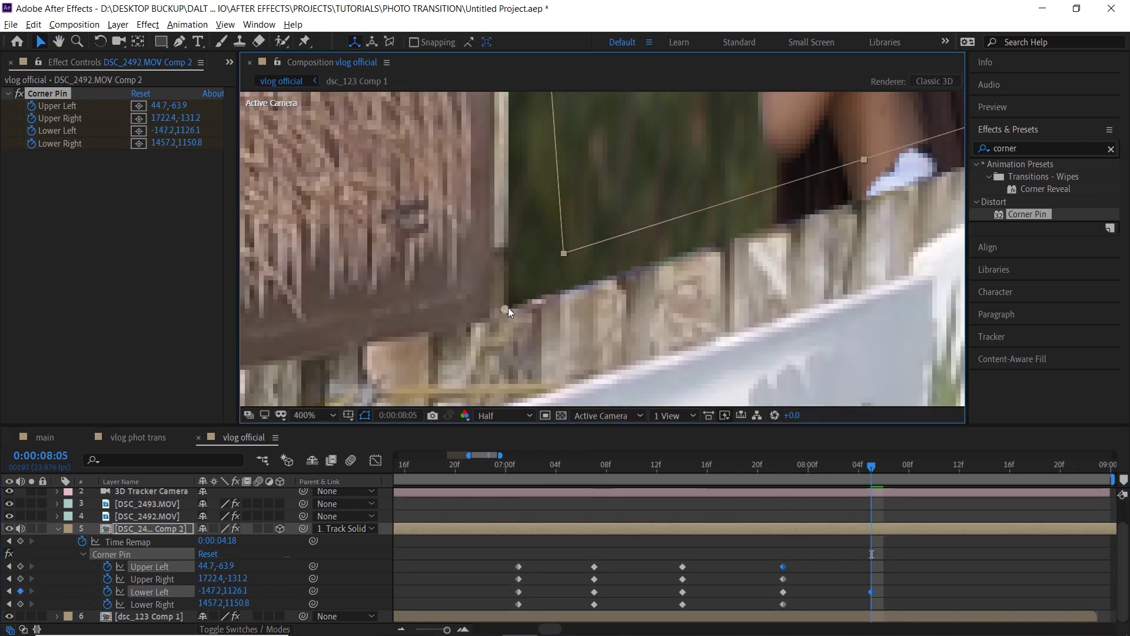
click(812, 472)
drag(811, 472, 872, 472)
drag(508, 307, 497, 310)
drag(848, 240, 530, 379)
mouse_move(654, 302)
mouse_down()
mouse_move(626, 296)
mouse_move(634, 302)
mouse_up()
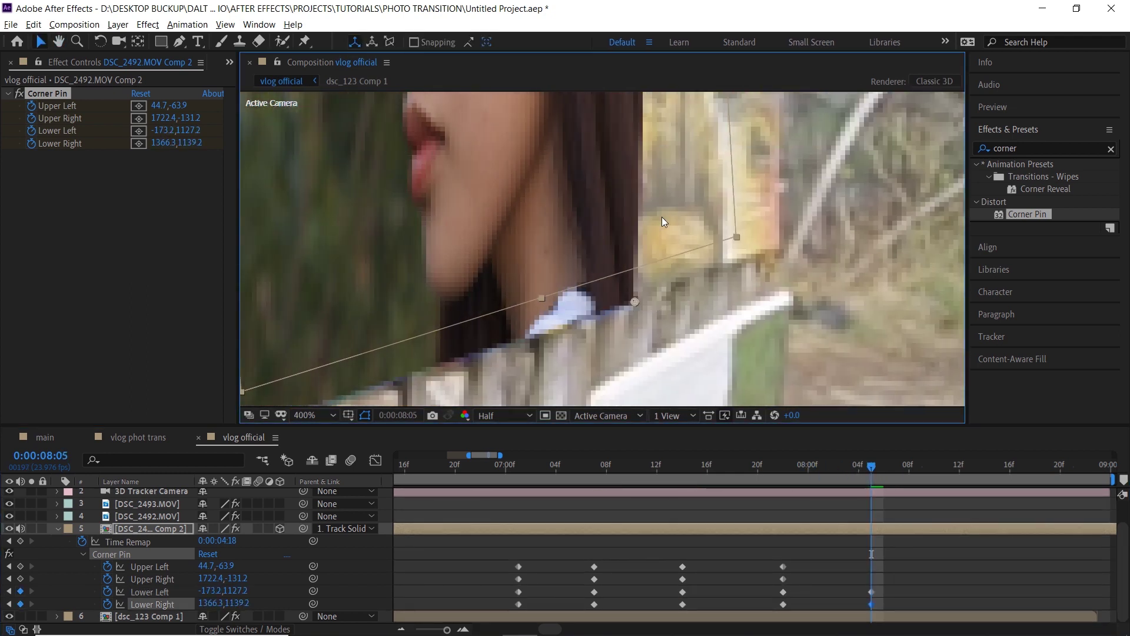
- At 0:00:08:05, refit Upper Right to about 1650.9, -121.3 and Upper Left to about 27.6, -62.5
drag(639, 136, 676, 400)
drag(683, 191, 670, 192)
drag(247, 94, 529, 230)
scroll(633, 251, down, 2)
drag(628, 253, 589, 141)
- At 0:00:08:11, refit Lower Left to about -138.5, 1143.5 and Lower Right to about 1396.2, 1151.8
scroll(750, 532, right, 2)
drag(624, 471, 699, 475)
scroll(524, 242, up, 2)
drag(525, 253, 571, 81)
drag(468, 348, 473, 357)
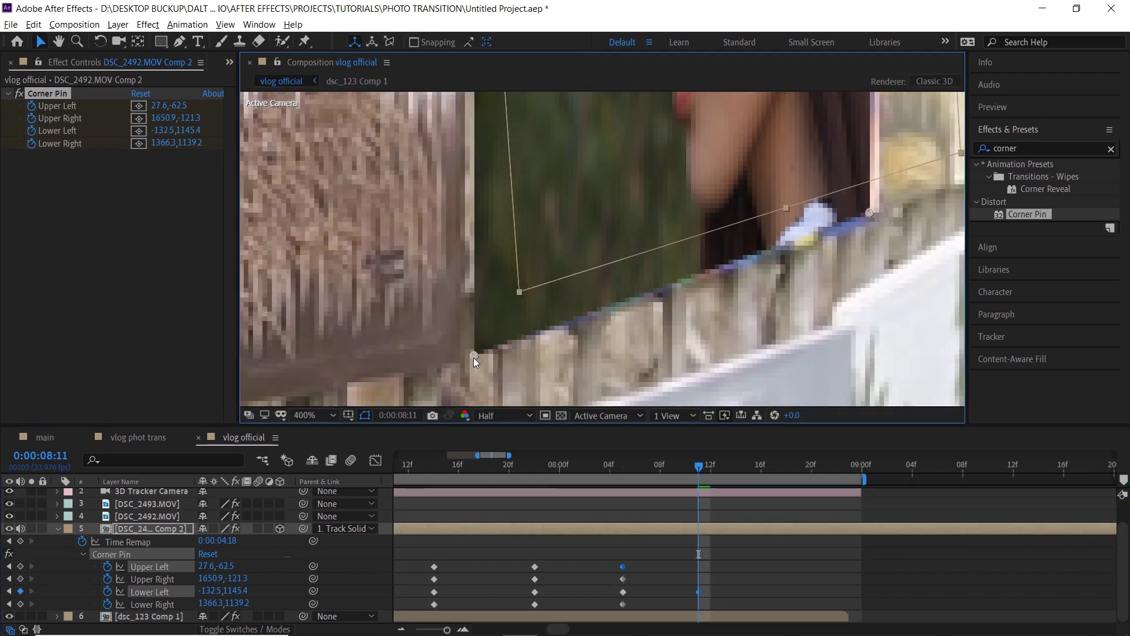
drag(788, 227, 690, 285)
drag(770, 272, 777, 279)
- At 0:00:08:11, refit Upper Right to about 1680.5, -118.2 and Upper Left to about 58.7, -56.7
drag(770, 202, 748, 601)
drag(766, 255, 772, 258)
drag(585, 222, 672, 263)
mouse_move(441, 187)
mouse_down()
mouse_move(470, 207)
mouse_move(451, 194)
mouse_up()
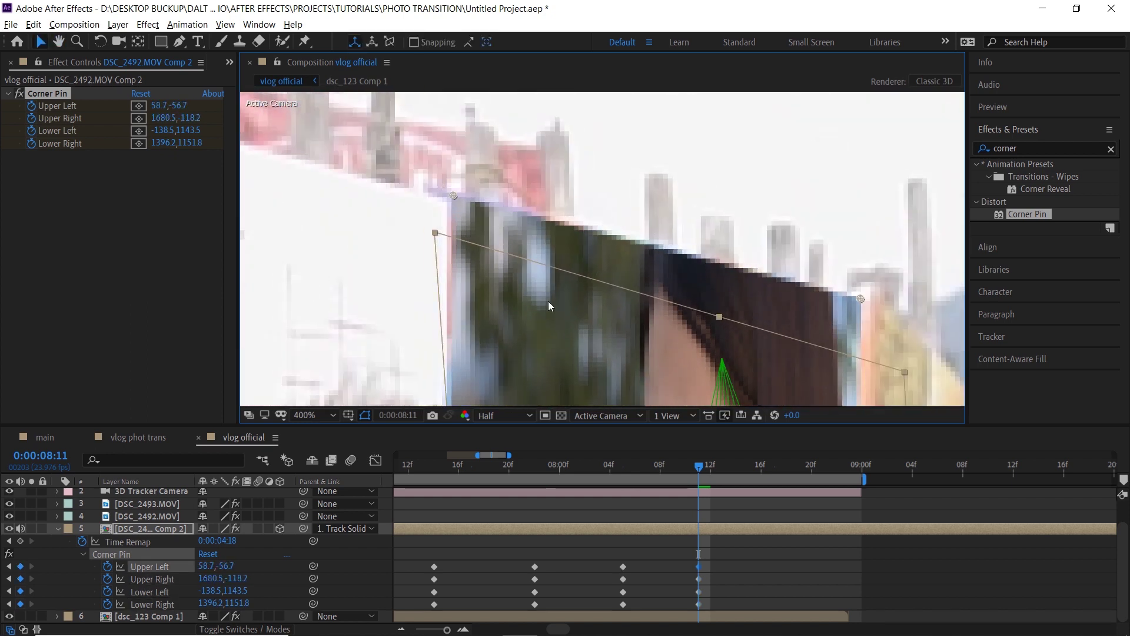
scroll(551, 305, down, 2)
drag(554, 305, 548, 225)
- At 0:00:08:16, refit the clip's Lower Left and Lower Right pins to the painting's bottom corners
drag(701, 469, 761, 469)
scroll(556, 349, up, 2)
mouse_move(482, 327)
mouse_down()
mouse_move(529, 324)
mouse_move(469, 325)
mouse_up()
drag(707, 236, 583, 309)
mouse_move(724, 259)
mouse_down()
mouse_move(673, 272)
mouse_move(715, 271)
mouse_up()
- At 0:00:08:16, refit Upper Right to about 1710.6, -121.8 and Upper Left to about 53.9, -60.0
drag(746, 212, 686, 624)
drag(675, 179, 741, 250)
drag(412, 153, 411, 151)
drag(677, 368, 520, 68)
- At 0:00:08:20, refit Lower Left to about -180.1, 1136.2 and Lower Right to about 1383.6, 1146.6
click(813, 469)
drag(483, 389, 703, 35)
mouse_move(441, 306)
mouse_down()
mouse_move(499, 317)
mouse_move(441, 306)
mouse_up()
drag(618, 235, 520, 319)
mouse_move(699, 269)
mouse_down()
mouse_move(658, 271)
mouse_move(701, 269)
mouse_up()
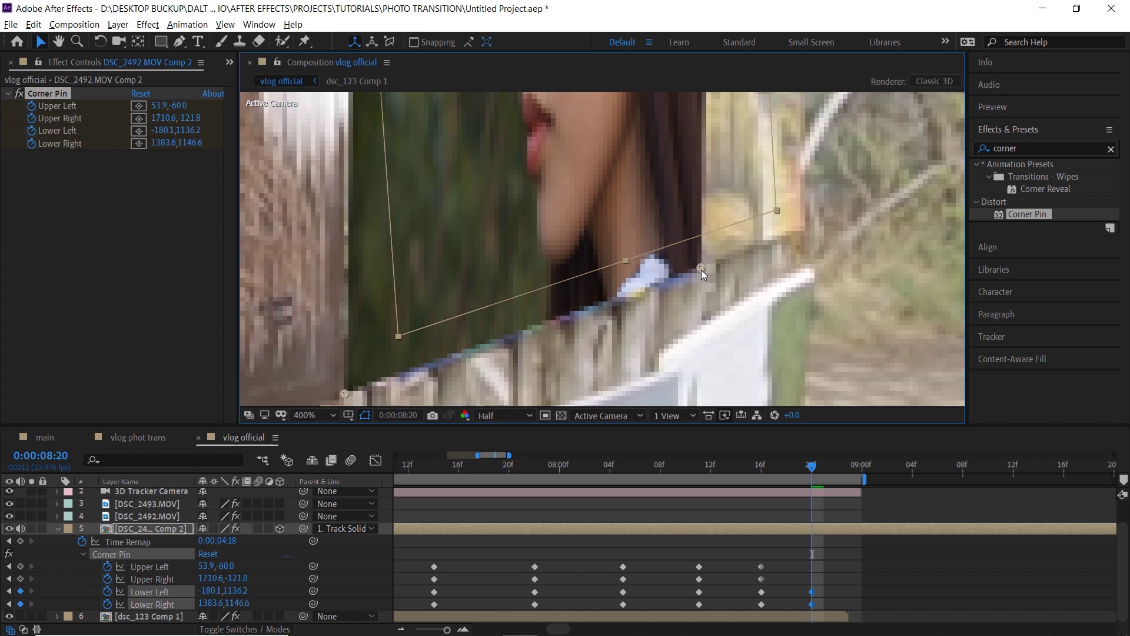
- At 0:00:08:20, refit Upper Right to about 1689.2, -132.7 and Upper Left to about 51.5, -69.0
drag(730, 118, 665, 624)
drag(651, 210, 648, 204)
drag(447, 194, 597, 248)
drag(449, 170, 448, 167)
drag(577, 330, 568, 195)
- At 0:00:08:22, refit the clip's Upper Left and Upper Right pins to the painting's top corners
key(=)
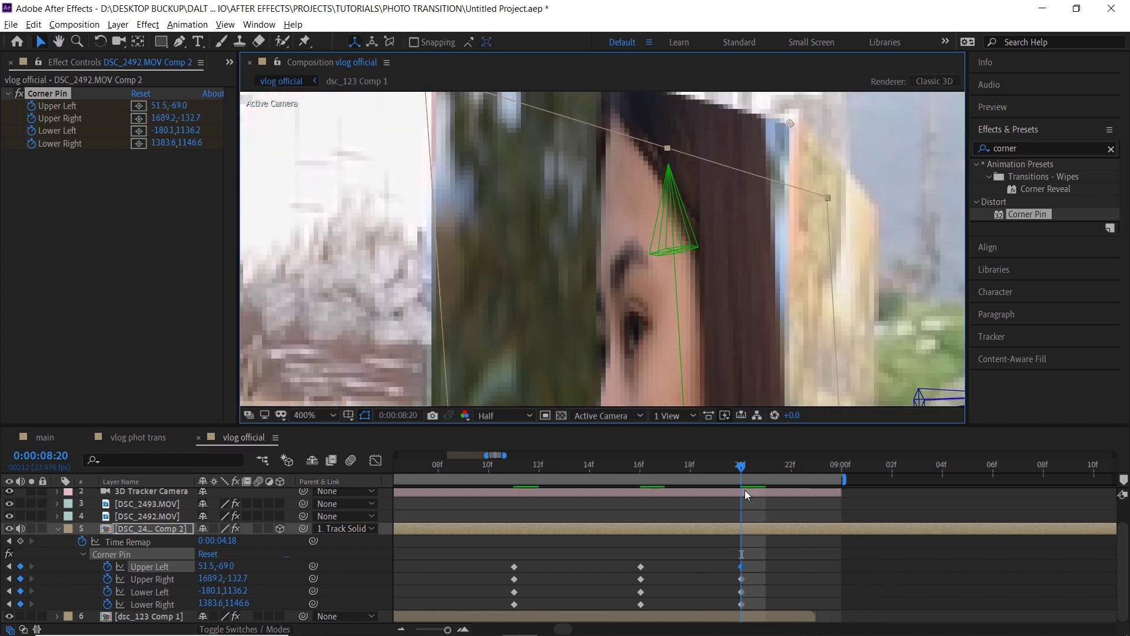
click(791, 469)
drag(706, 247, 757, 392)
drag(474, 186, 469, 181)
drag(817, 272, 814, 269)
- At 0:00:08:22, refit the clip's Lower Right and Lower Left pins to the painting's bottom corners
drag(791, 394, 721, 18)
drag(706, 198, 692, 206)
drag(559, 259, 626, 268)
mouse_move(437, 326)
mouse_down()
mouse_move(472, 331)
mouse_move(421, 329)
mouse_up()
scroll(435, 331, down, 2)
- Go back through the earlier part of the shot and fine-tune the clip's Lower Left pin to about -115.9, 1127.7
drag(815, 500, 997, 500)
drag(973, 468, 824, 479)
scroll(578, 310, up, 2)
drag(535, 312, 536, 310)
drag(825, 469, 471, 488)
drag(517, 569, 706, 575)
scroll(755, 565, down, 2)
- At 0:00:06:20, refit Lower Left to about -101.7, 1130.6 and Upper Left to about 37.8, -66.8
drag(737, 470, 626, 477)
scroll(620, 292, down, 2)
scroll(536, 506, up, 2)
scroll(764, 527, down, 2)
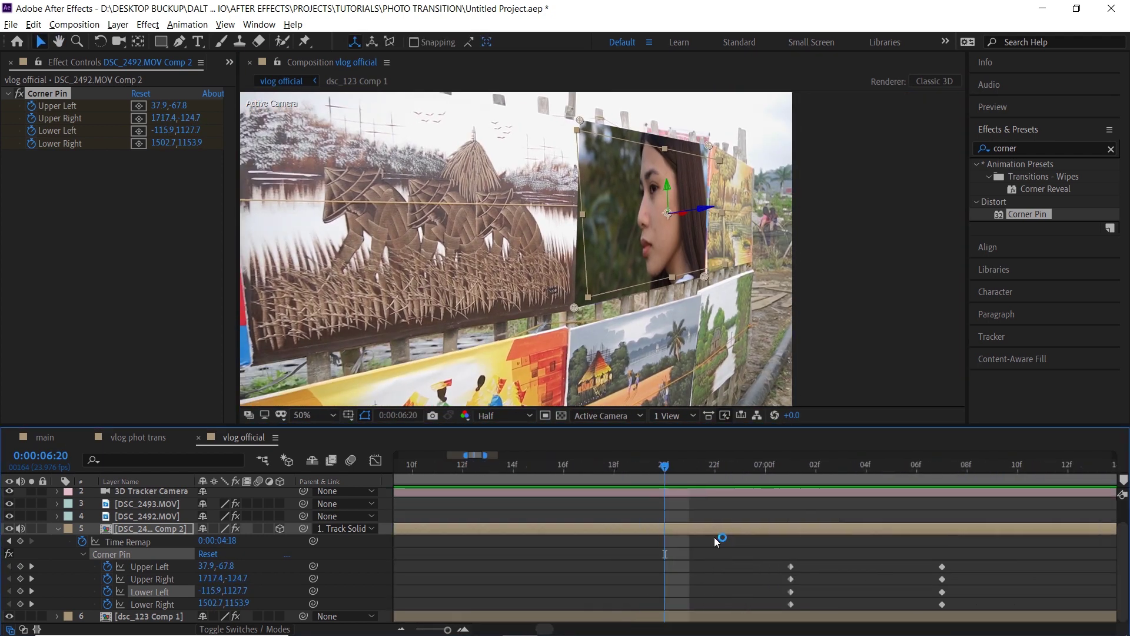
scroll(712, 537, up, 2)
scroll(582, 297, up, 2)
drag(538, 351, 542, 352)
drag(617, 258, 640, 624)
drag(595, 216, 595, 217)
- At 0:00:06:20, refit Upper Right to about 1775.6, -113.3 and Lower Right to about 1543.1, 1146.6
drag(765, 277, 379, 206)
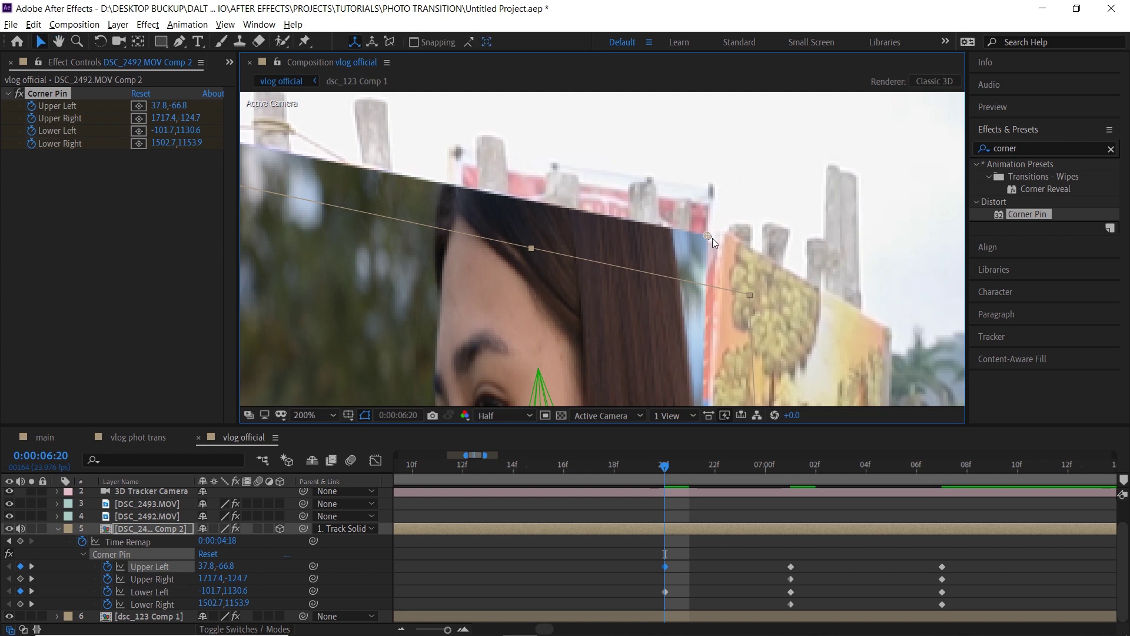
drag(686, 243, 698, 250)
drag(729, 328, 701, 12)
mouse_move(679, 293)
mouse_down()
mouse_move(653, 288)
mouse_move(681, 287)
mouse_up()
scroll(677, 289, down, 2)
scroll(715, 572, down, 2)
scroll(665, 553, up, 2)
- At 0:00:06:14, refit Lower Left to about -80.8, 1138.3 and Lower Right to about 1583.7, 1154.8
drag(784, 469, 633, 474)
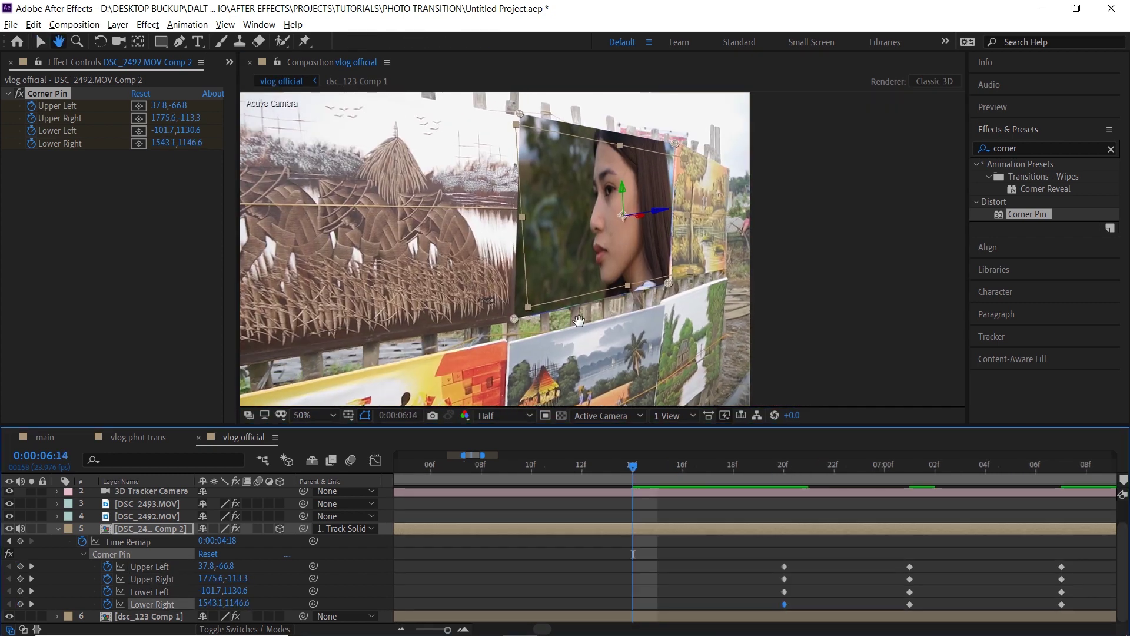
scroll(507, 284, up, 3)
drag(567, 313, 594, 317)
scroll(595, 317, down, 2)
scroll(929, 253, up, 2)
mouse_move(773, 331)
mouse_down()
mouse_move(687, 329)
mouse_move(789, 336)
mouse_up()
- At 0:00:06:14, refit the Upper Right pin to about 1800.8, -109.1 and align Upper Left with the painting's corner
drag(792, 118, 751, 589)
drag(733, 220, 744, 228)
scroll(743, 229, down, 4)
scroll(675, 214, up, 4)
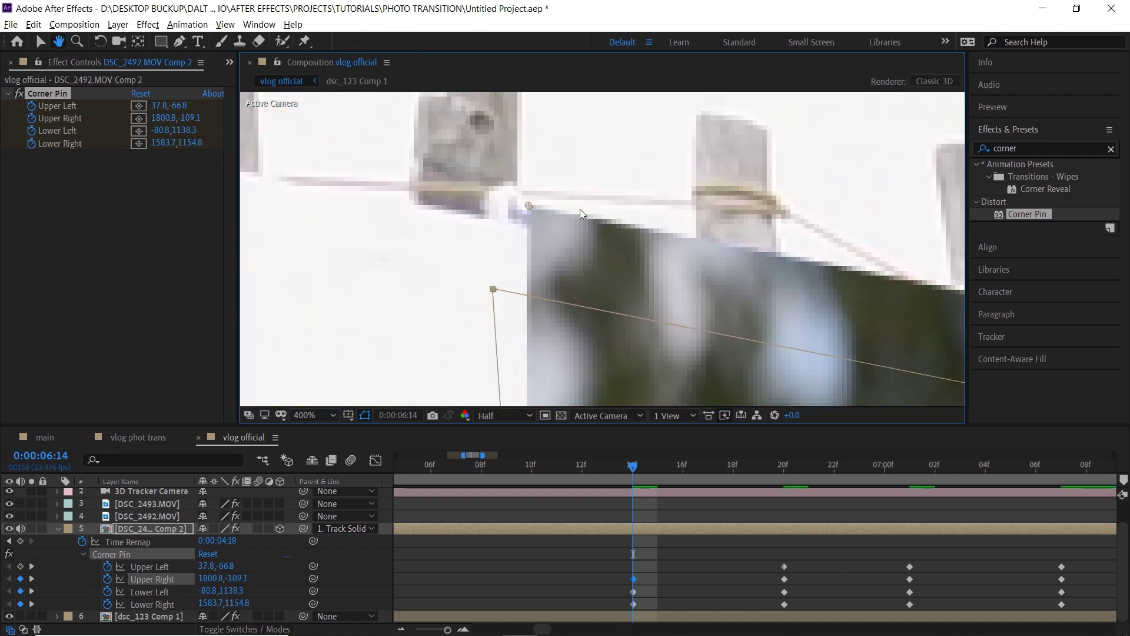
drag(528, 205, 539, 213)
scroll(591, 220, down, 4)
- At 0:00:06:07, refit the Lower Left and Lower Right pins to the painting's bottom corners
scroll(597, 322, up, 3)
drag(675, 537, 871, 539)
drag(828, 467, 651, 469)
scroll(563, 267, up, 1)
drag(605, 281, 614, 283)
scroll(614, 283, down, 2)
scroll(787, 239, up, 2)
drag(747, 273, 763, 299)
- At 0:00:06:07, fit Upper Right to the painting's corner and refit Upper Left to about 52.7, -57.2
drag(760, 124, 699, 577)
drag(708, 145, 700, 153)
drag(487, 142, 996, 290)
mouse_move(464, 155)
mouse_down()
mouse_move(481, 171)
mouse_move(469, 161)
mouse_up()
scroll(554, 187, down, 3)
- At 0:00:06:00, refit Lower Left to about -55.5, 1142.7 and Lower Right to about 1621.6, 1139.2
drag(671, 537, 818, 536)
drag(798, 466, 621, 476)
scroll(519, 297, up, 3)
drag(515, 312, 519, 314)
drag(711, 269, 716, 268)
- At 0:00:06:00, refit Upper Right to about 1806.4, -91.0 and Upper Left to about 41.1, -62.7
drag(730, 177, 677, 406)
mouse_move(689, 185)
mouse_down()
mouse_move(648, 183)
mouse_move(693, 190)
mouse_up()
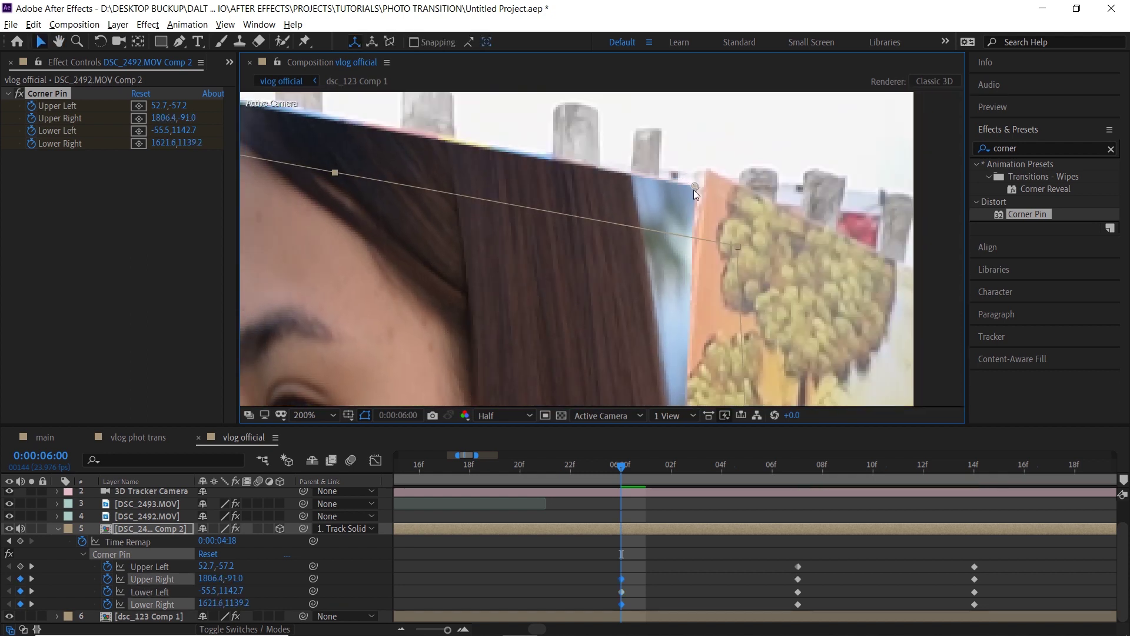
scroll(693, 190, down, 1)
drag(317, 194, 558, 247)
drag(398, 179, 394, 175)
- At 0:00:05:18, refit Lower Left to about -38.7, 1136.6 and Lower Right to about 1627.0, 1132.3
drag(524, 380, 604, 97)
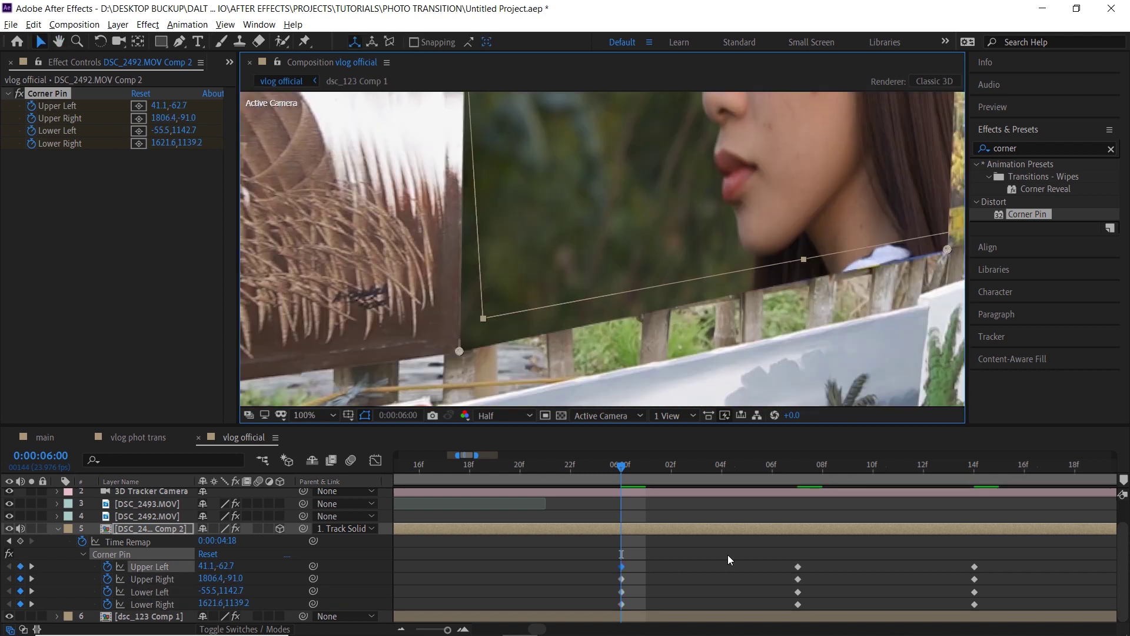
scroll(729, 557, left, 3)
click(627, 465)
drag(555, 303, 703, 220)
scroll(547, 282, up, 1)
drag(532, 297, 548, 291)
drag(836, 241, 545, 303)
drag(872, 271, 330, 347)
drag(608, 262, 611, 257)
- At 0:00:05:18, refit Upper Right to about 1803.5, -86.3 and Upper Left to about 36.0, -66.0
drag(654, 117, 689, 388)
mouse_move(696, 222)
mouse_down()
mouse_move(686, 292)
mouse_move(693, 227)
mouse_move(710, 228)
mouse_up()
drag(253, 176, 747, 216)
drag(620, 215, 622, 243)
drag(566, 133, 561, 131)
scroll(560, 129, down, 4)
- At 0:00:05:11, refit Lower Right to about 1646.9, 1102.7 and Lower Left to about -12.1, 1126.1
drag(609, 557, 800, 559)
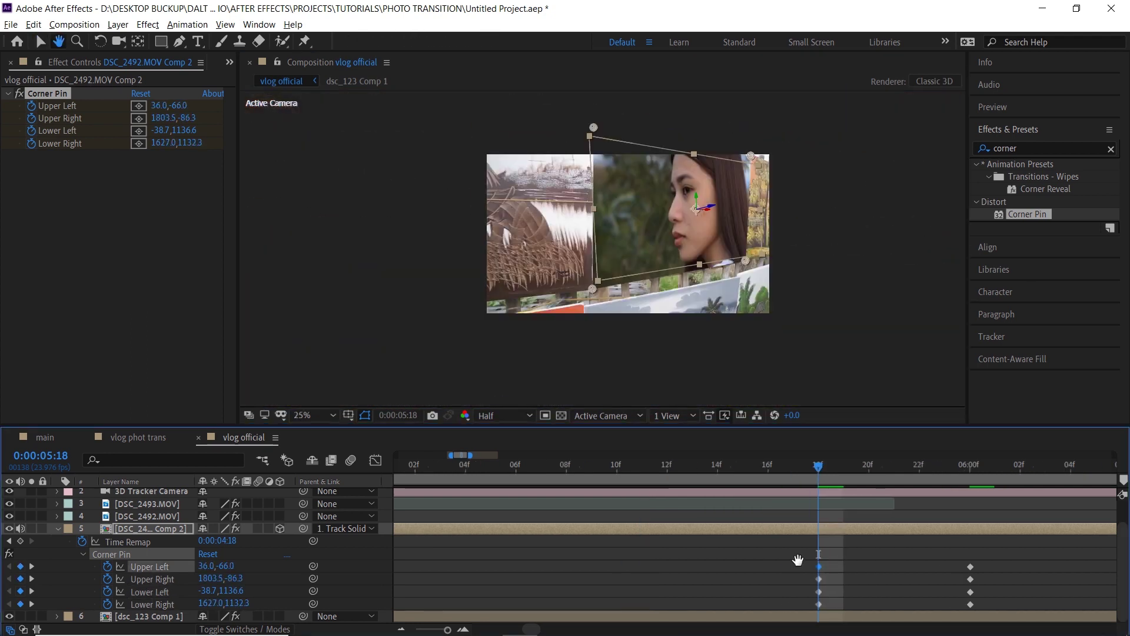
scroll(744, 583, down, 1)
drag(781, 469, 699, 478)
scroll(755, 267, up, 3)
scroll(747, 313, up, 1)
drag(736, 265, 746, 237)
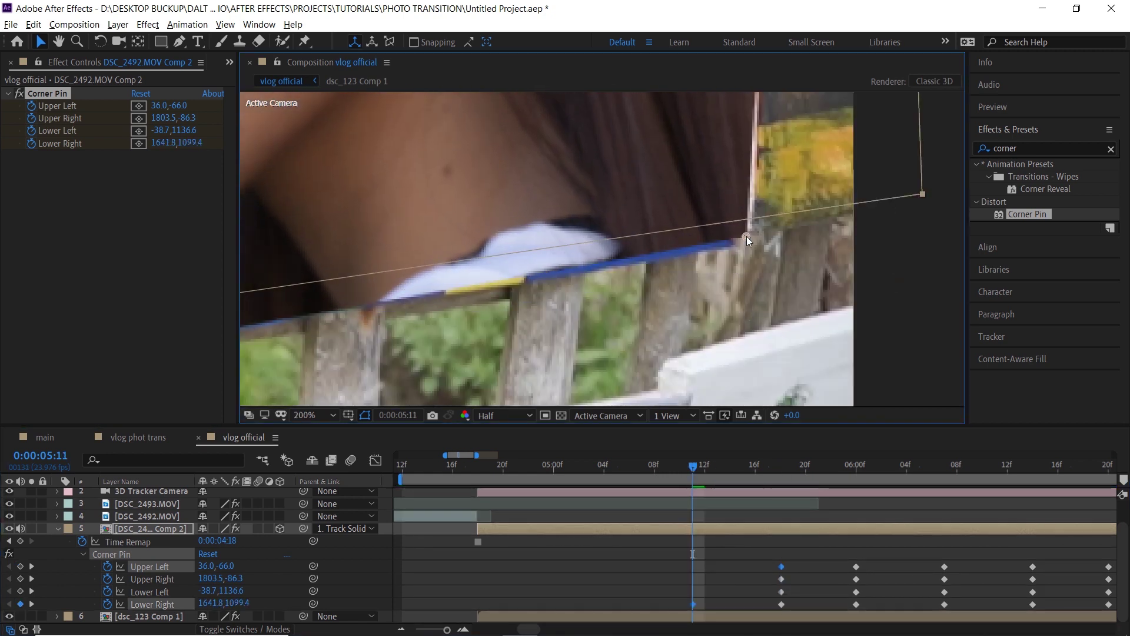
drag(271, 377, 948, 230)
drag(494, 316, 900, 297)
drag(396, 333, 420, 317)
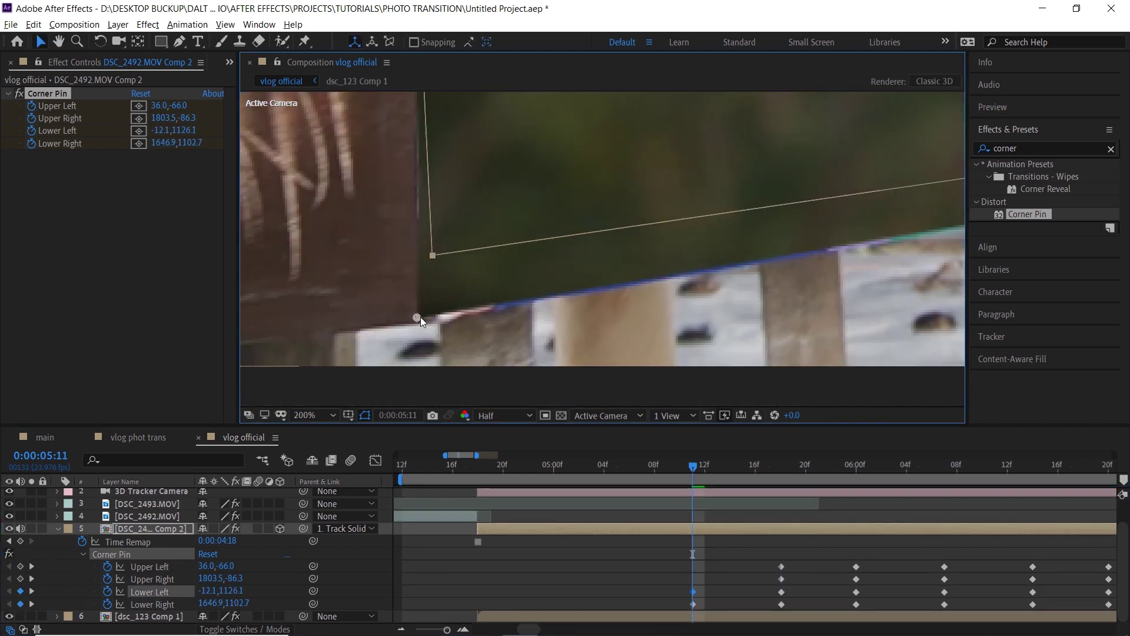
- At 0:00:05:11, refit Upper Left to about 63.4, -80.6 and Upper Right to about 1807.6, -93.5
scroll(421, 317, down, 2)
drag(453, 135, 524, 377)
scroll(518, 271, up, 1)
drag(492, 110, 507, 102)
scroll(507, 103, down, 1)
drag(892, 214, 575, 197)
scroll(575, 196, up, 1)
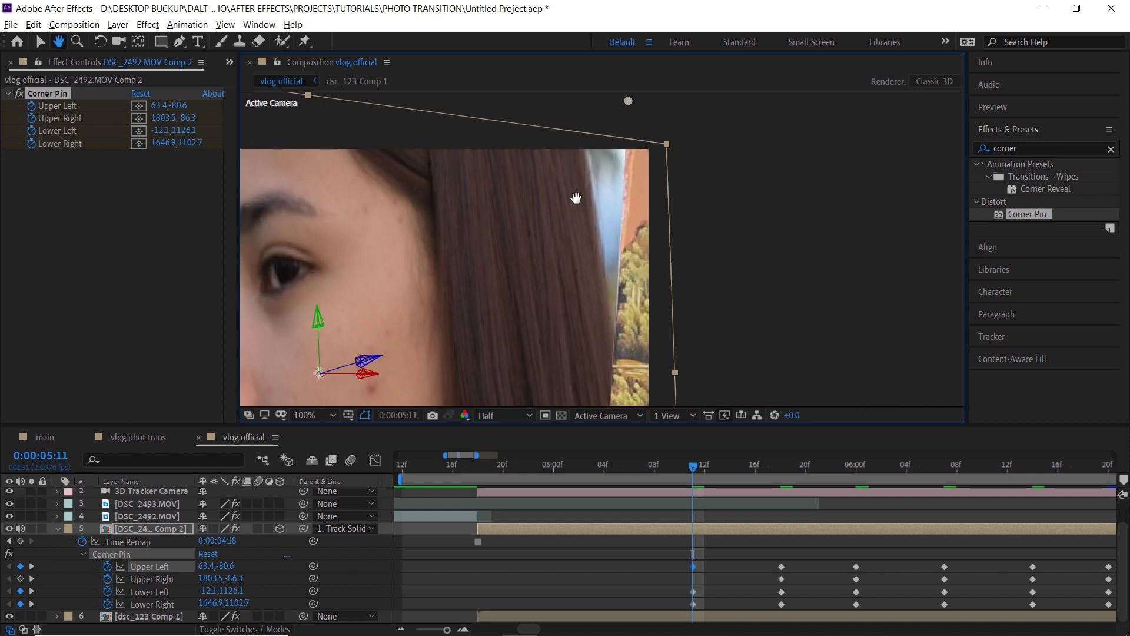
drag(629, 102, 630, 98)
scroll(630, 97, down, 1)
drag(436, 234, 688, 160)
- At 0:00:05:07, refit Lower Right to about 1698.9, 1009.1 and paste copies of the 0:00:05:11 keyframes for the other three pins
drag(731, 577, 778, 576)
drag(740, 466, 697, 470)
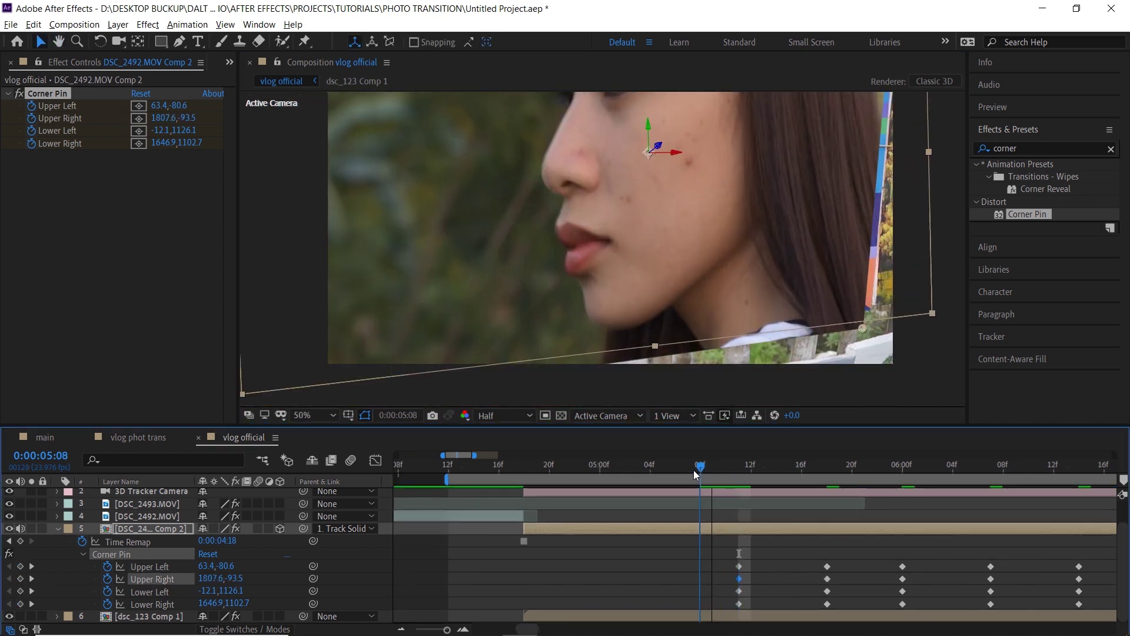
scroll(847, 313, up, 1)
key(Page_Up)
scroll(838, 353, down, 1)
drag(838, 354, 790, 282)
scroll(831, 135, down, 1)
drag(706, 559, 754, 596)
key(ctrl+c)
key(ctrl+v)
scroll(764, 553, down, 3)
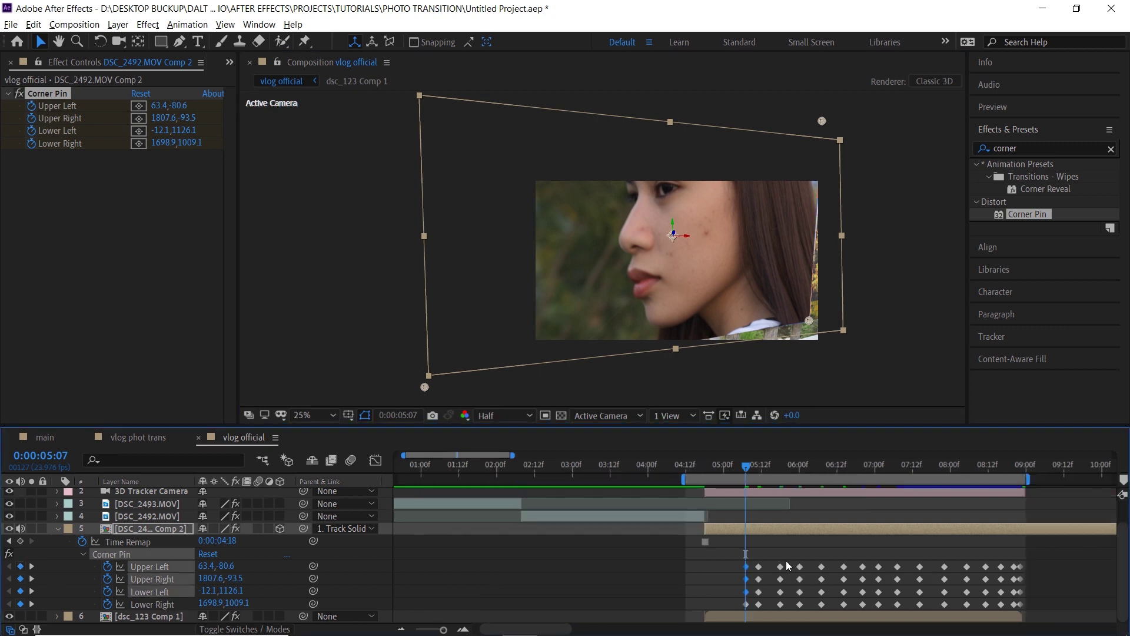
- At the frozen clip's start, 0:00:04:18, move the Lower Right pin to the frame's lower-right corner
key(space)
drag(746, 466, 708, 466)
scroll(740, 530, up, 3)
mouse_move(613, 467)
mouse_down()
mouse_move(713, 472)
mouse_move(599, 471)
mouse_up()
drag(777, 175, 755, 126)
click(47, 93)
drag(796, 344, 797, 294)
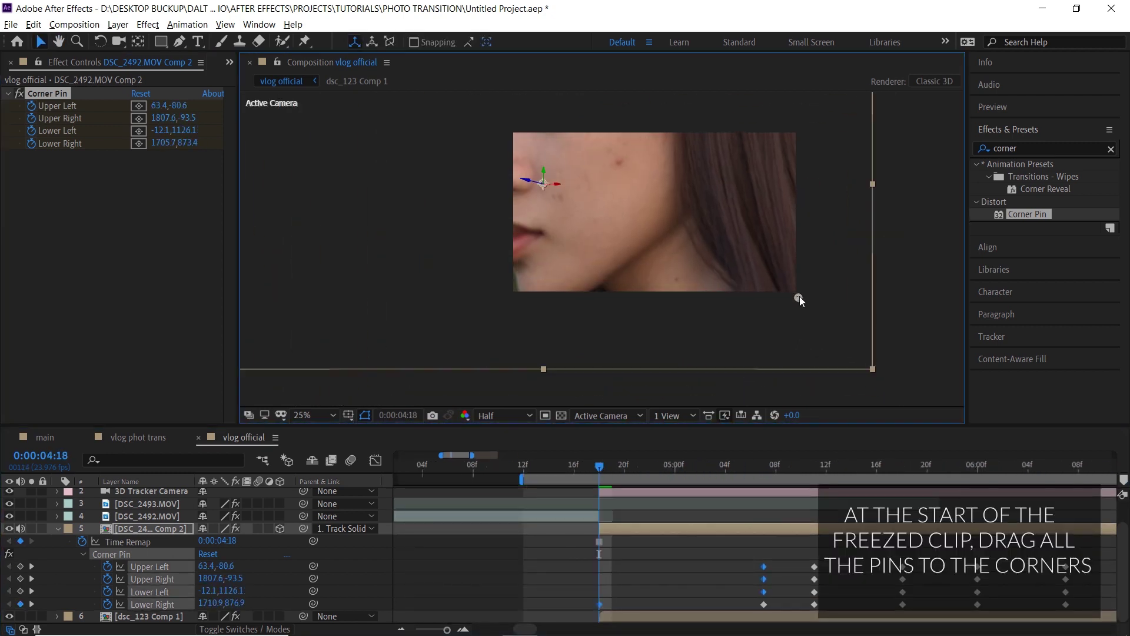
- At 0:00:04:18, move the Upper Right, Lower Left and Upper Left pins to their matching frame corners
drag(788, 206, 758, 343)
drag(802, 103, 766, 267)
drag(530, 330, 732, 167)
drag(380, 360, 684, 266)
drag(744, 165, 760, 368)
drag(421, 149, 698, 309)
drag(828, 326, 633, 189)
- Preview the start of the clip and fine-tune the Lower Right pin at about 0:00:05:05
key(space)
mouse_move(764, 469)
mouse_down()
mouse_move(694, 471)
mouse_move(744, 468)
mouse_up()
scroll(764, 340, up, 2)
mouse_move(806, 327)
mouse_down()
mouse_move(803, 315)
mouse_move(813, 323)
mouse_up()
scroll(812, 323, down, 4)
- Play back the transition from the start of the frozen clip to check how the pins follow the painting
key(space)
key(space)
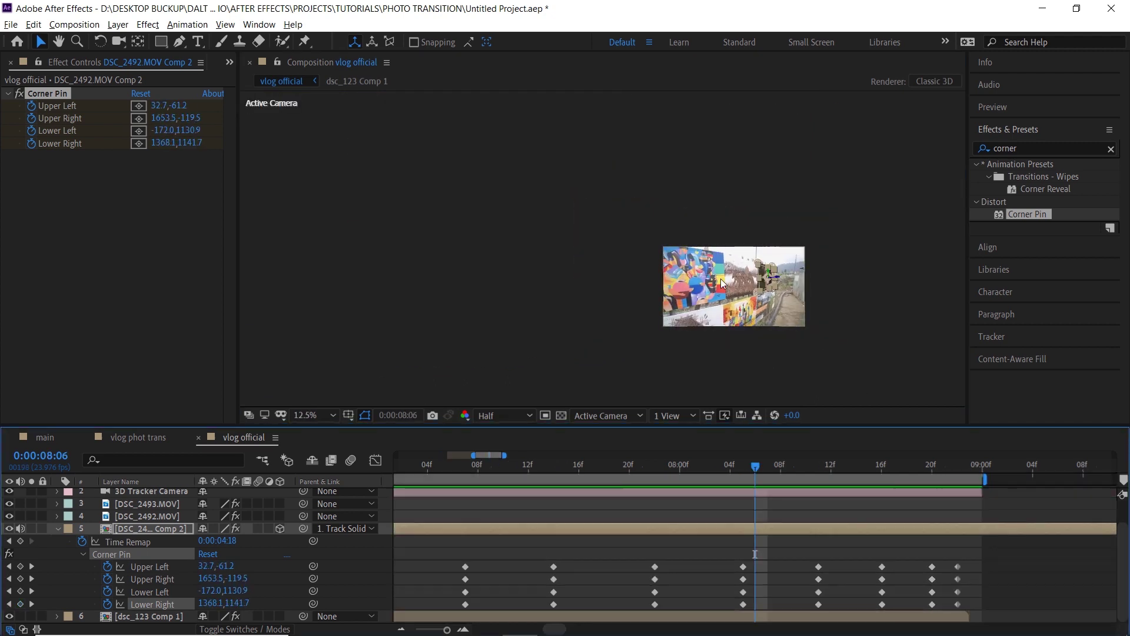
scroll(721, 283, up, 2)
drag(720, 282, 565, 222)
scroll(686, 513, down, 2)
click(426, 468)
key(space)
key(space)
scroll(613, 235, down, 1)
scroll(596, 262, up, 2)
- Go back through the shot frame by frame and fine-tune the Lower Left pin at 0:00:05:16 and 0:00:05:14
key(Page_Up)
key(Page_Up)
key(Page_Up)
key(Page_Up)
key(Page_Up)
key(Page_Up)
key(Page_Up)
key(Page_Up)
key(Page_Up)
key(Page_Up)
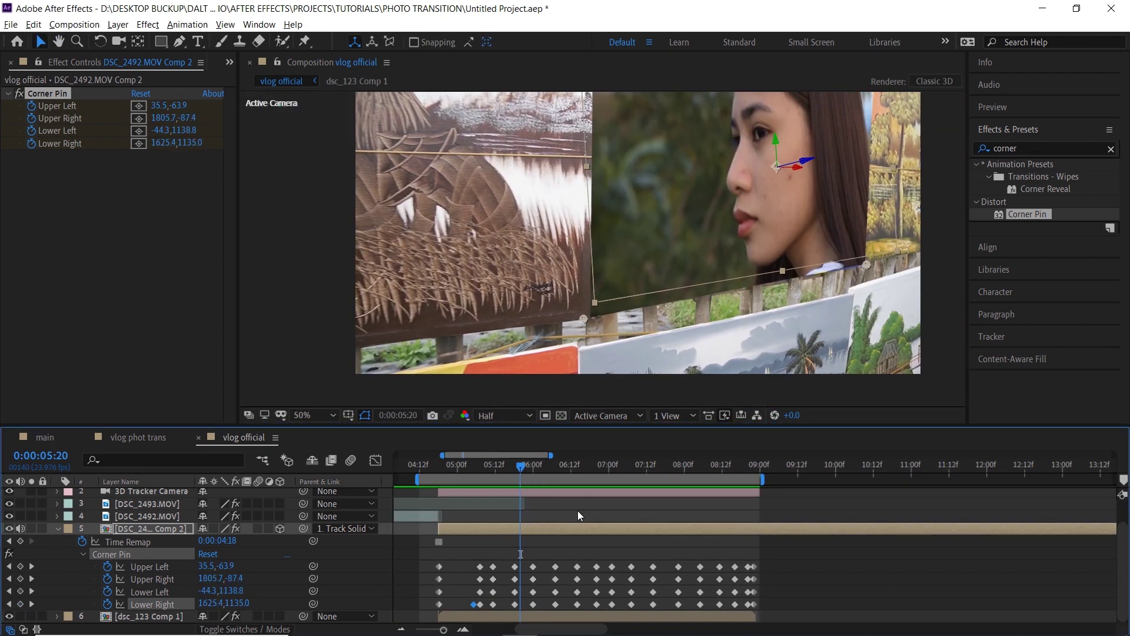
scroll(498, 544, up, 3)
drag(547, 334, 522, 346)
key(Page_Up)
key(Page_Up)
- Check the frames up to 0:00:05:20, and refit Lower Left at 0:00:05:18 to about -44.9, 1135.5
key(Page_Down)
key(Page_Down)
key(Page_Down)
key(Page_Down)
key(Page_Down)
key(Page_Down)
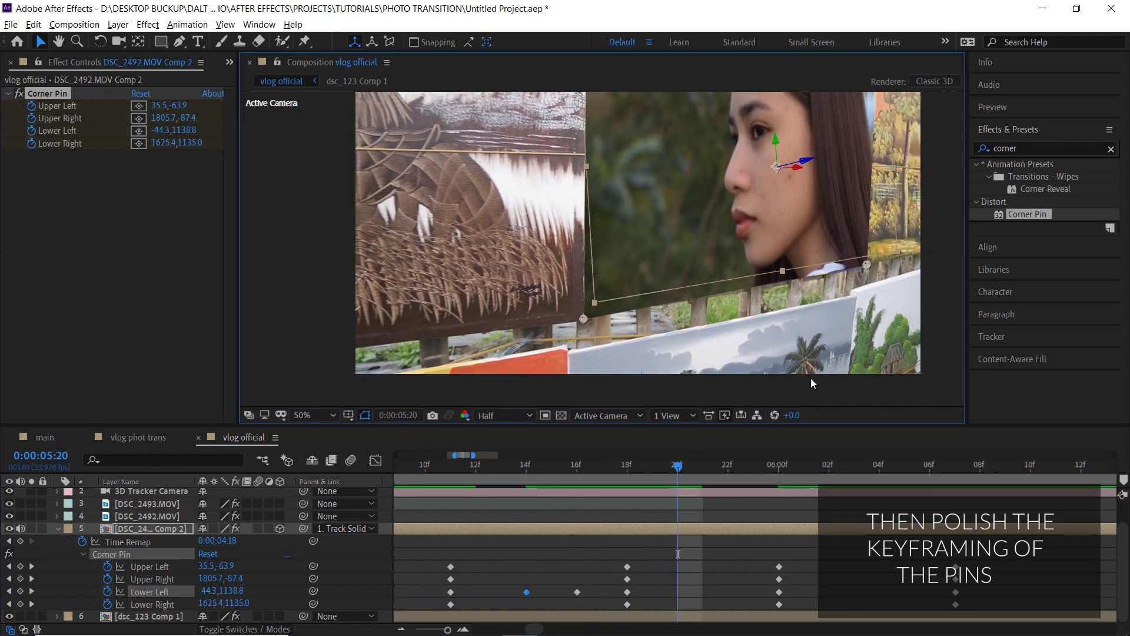
key(Page_Up)
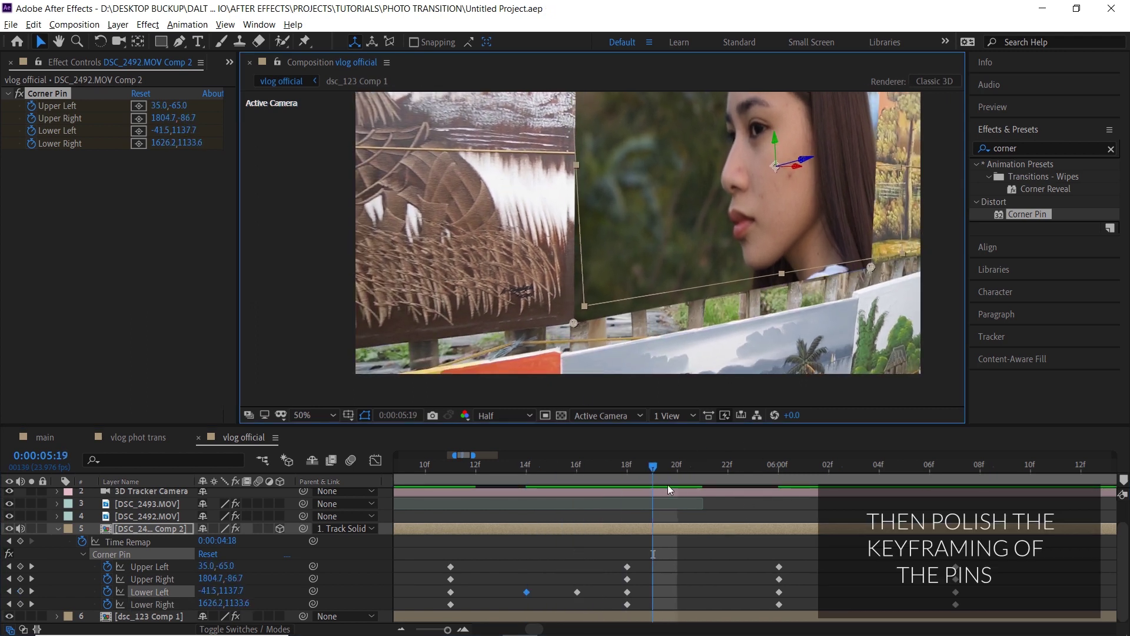
drag(654, 471, 624, 474)
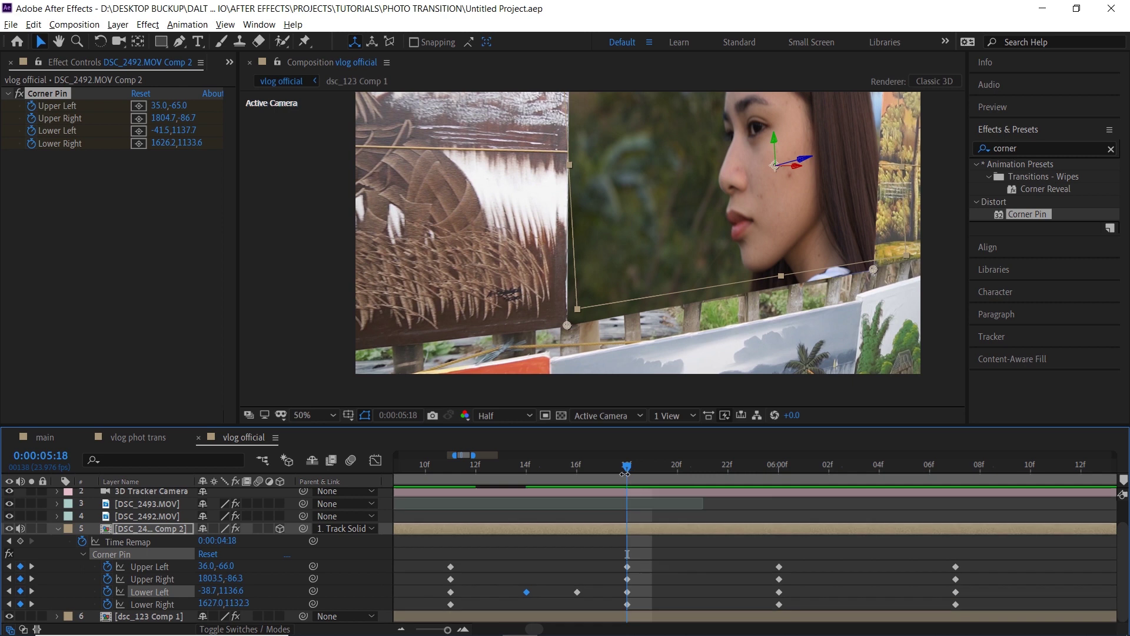
scroll(565, 315, up, 2)
drag(568, 337, 564, 337)
scroll(669, 344, down, 4)
- Play back the corrected shot, then replay the transition from near the frozen clip's start
key(space)
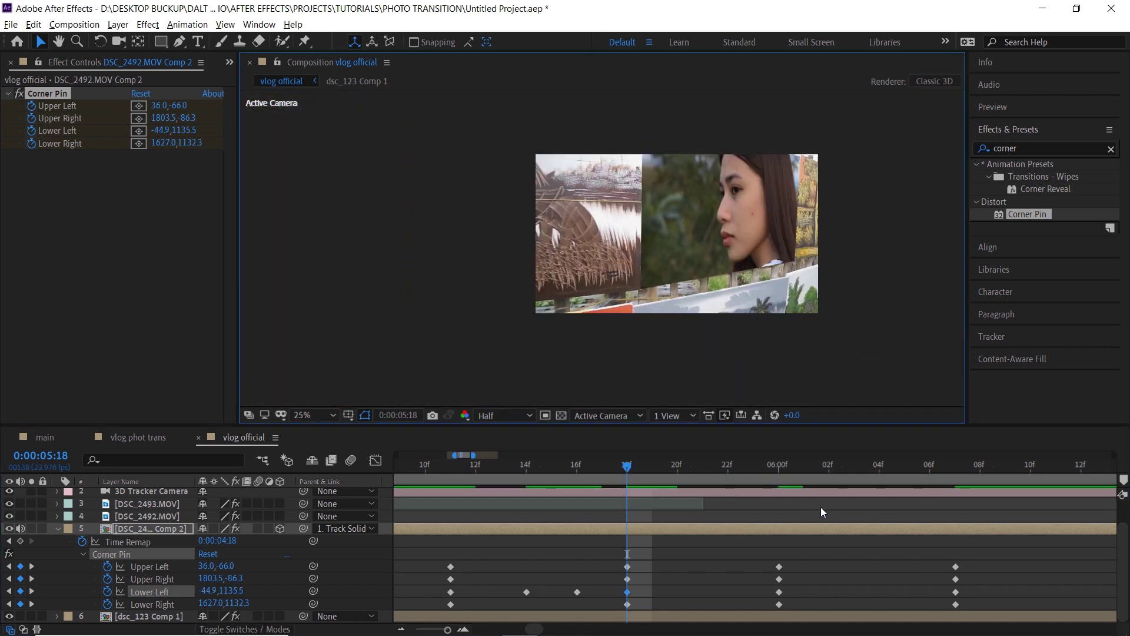
key(space)
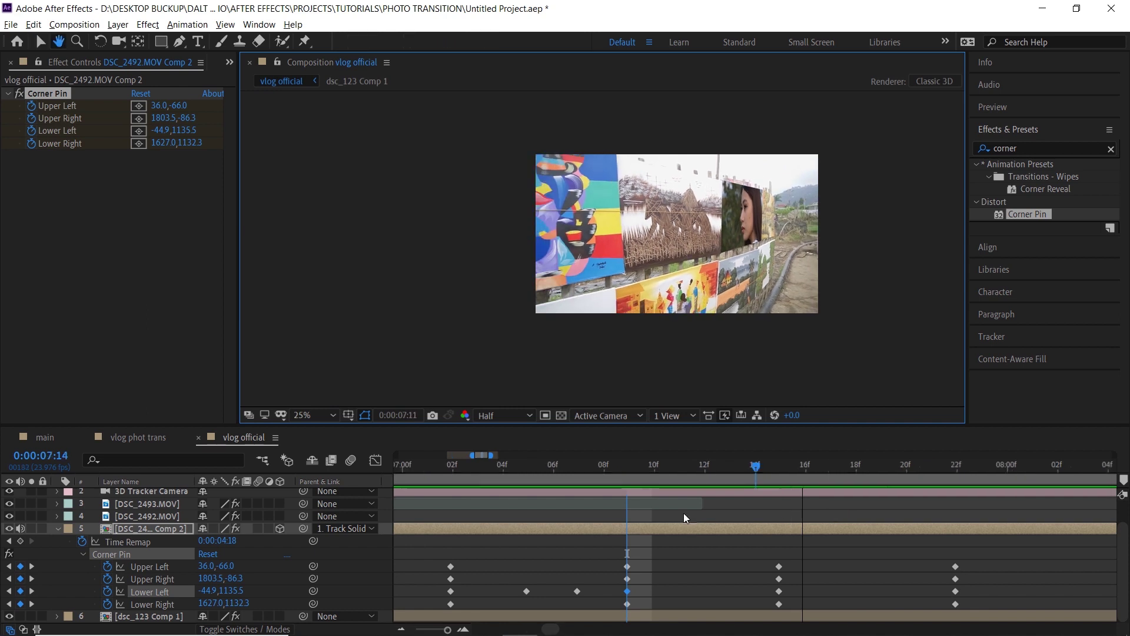
scroll(661, 523, down, 3)
click(468, 463)
key(space)
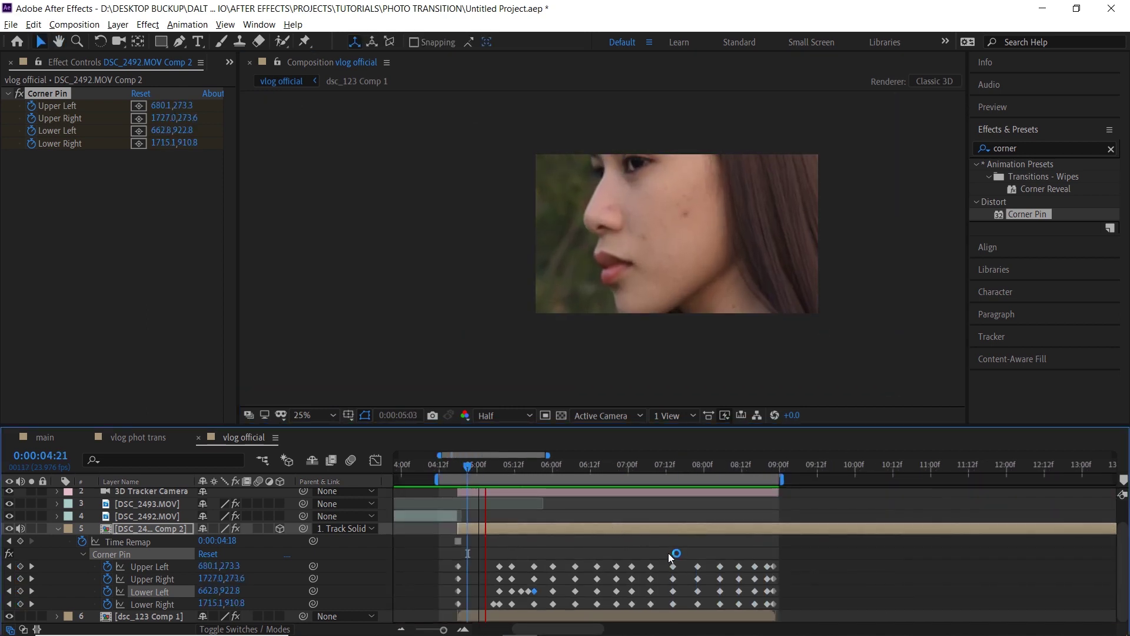
key(space)
- At 0:00:05:12, shift the Lower Left pin slightly outward to the painting's corner and preview the result
scroll(506, 547, up, 3)
drag(526, 466, 573, 481)
scroll(594, 293, up, 3)
drag(654, 343, 641, 344)
scroll(676, 264, down, 3)
key(space)
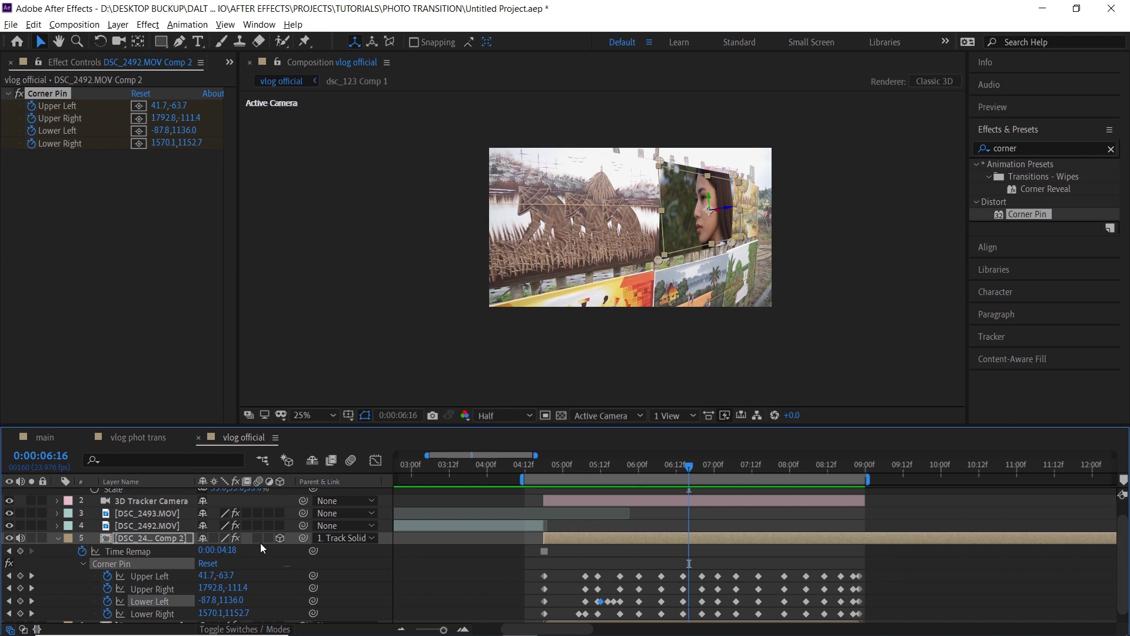
- Enable motion blur for the composition, the frozen clip layer and the DSC_2492.MOV layer, and preview the transition
click(258, 538)
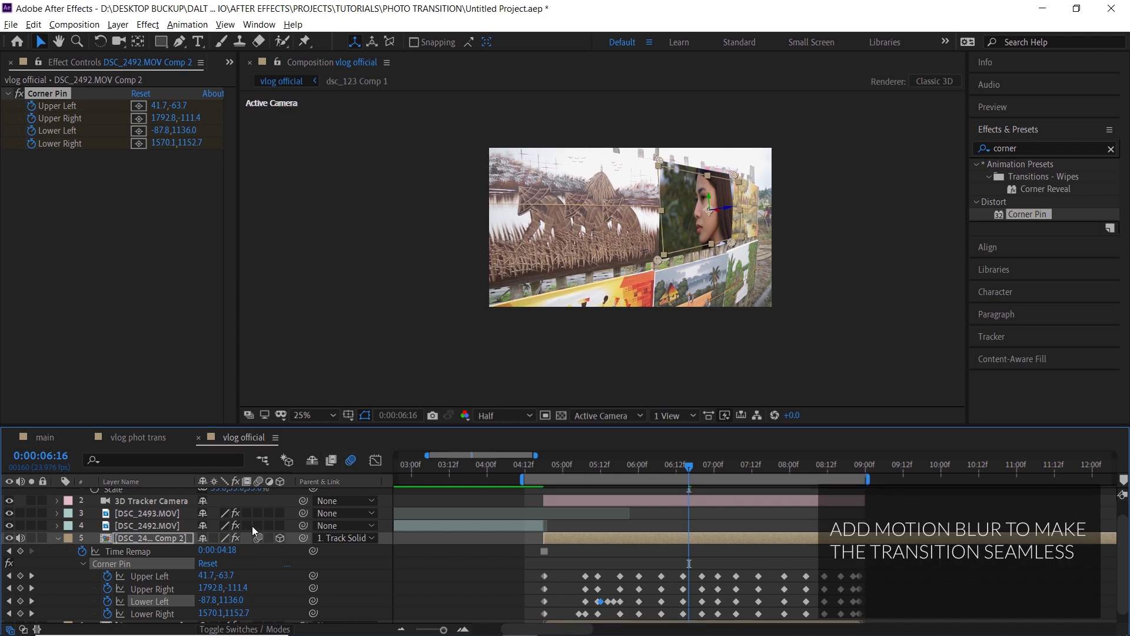
click(255, 525)
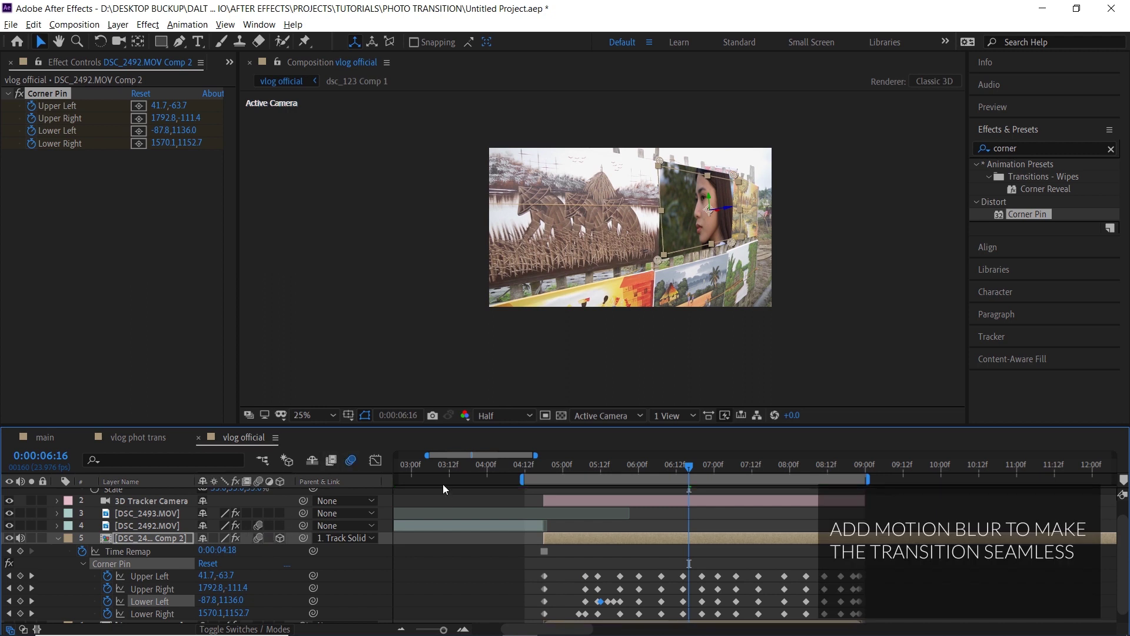
click(524, 475)
key(space)
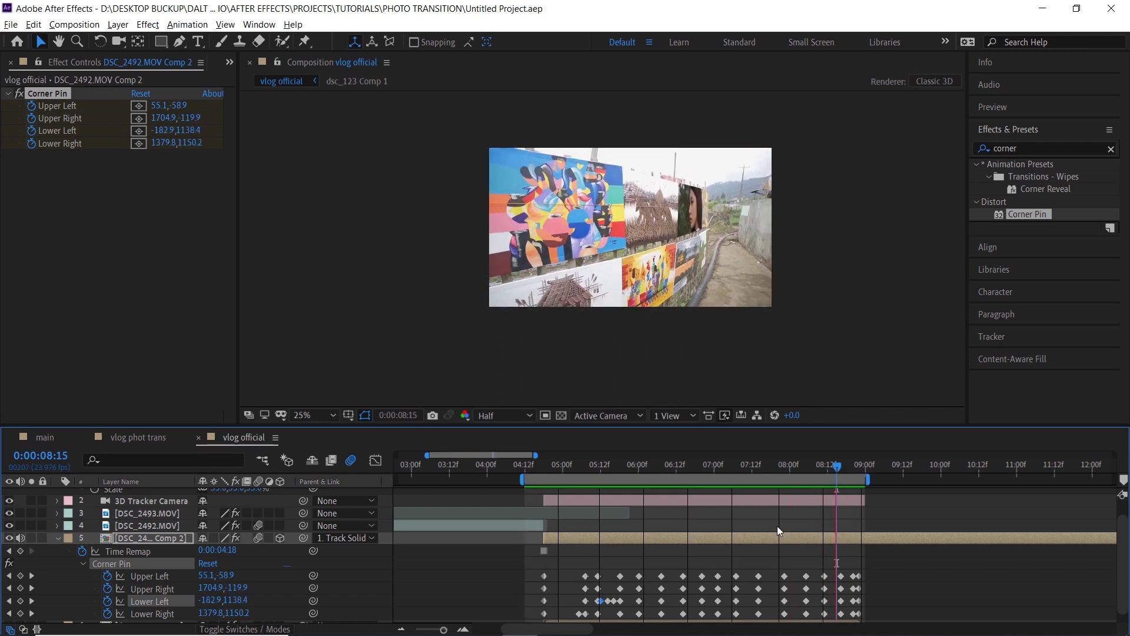
key(space)
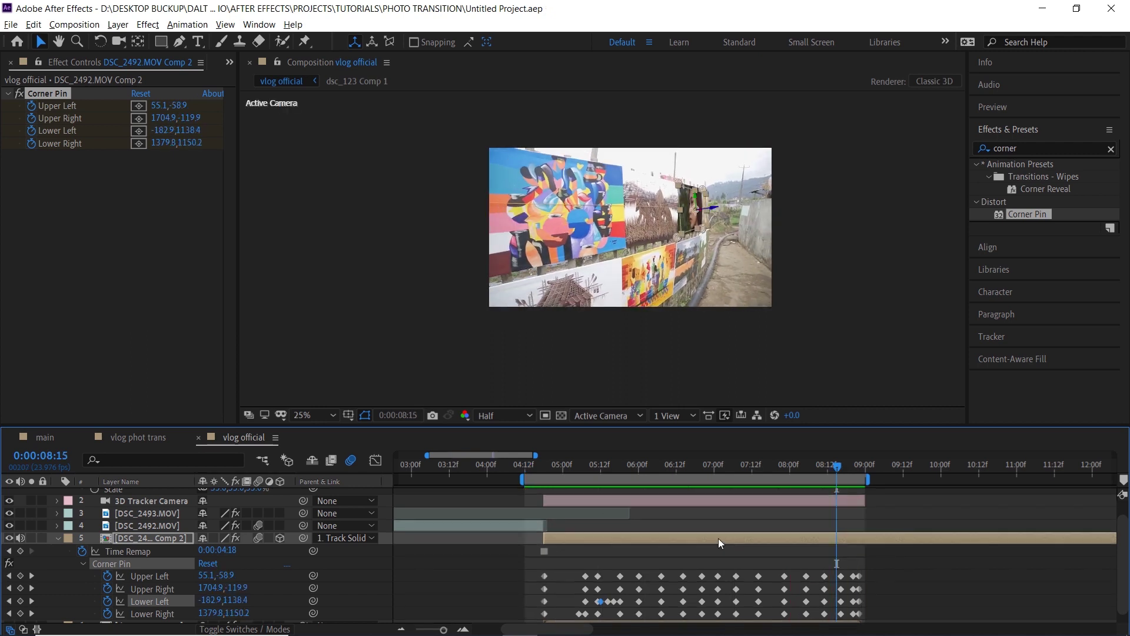
- Search the effects for "cartoon" and apply the Cartoon effect to the frozen clip layer, DSC_2492.MOV Comp 2
click(1110, 151)
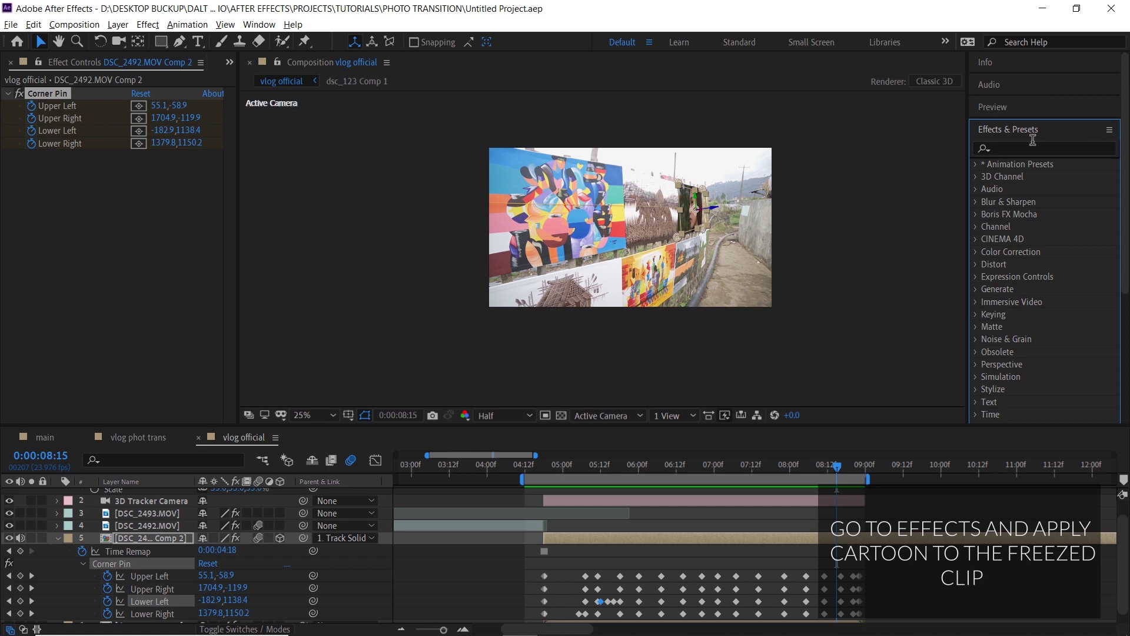
click(1028, 147)
text(cartoon)
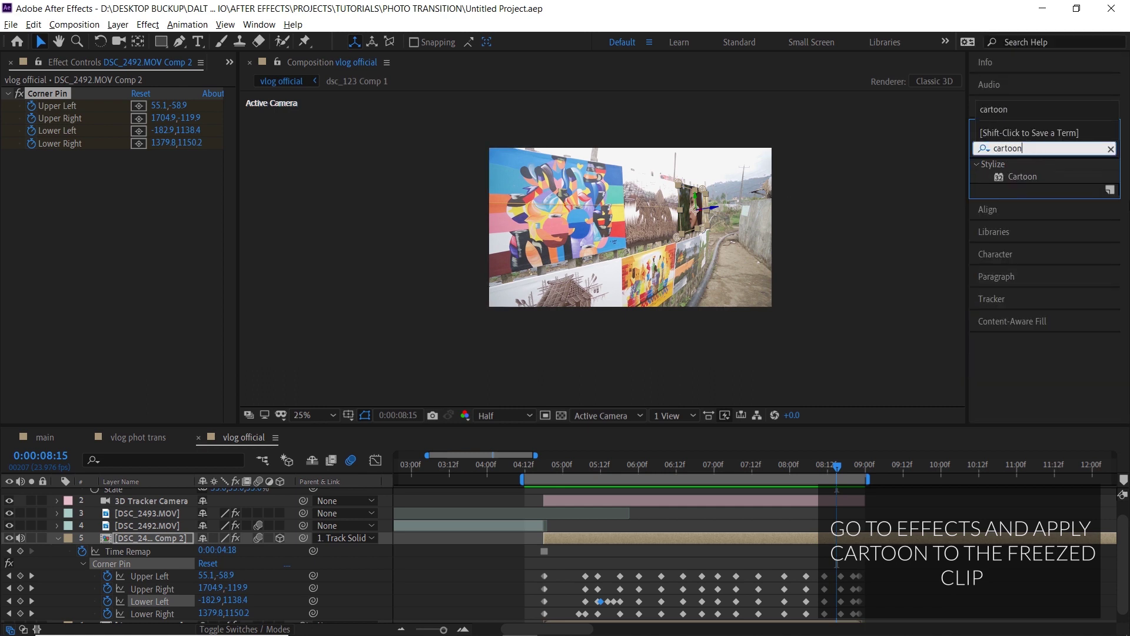
drag(1023, 176, 1015, 177)
drag(772, 424, 590, 539)
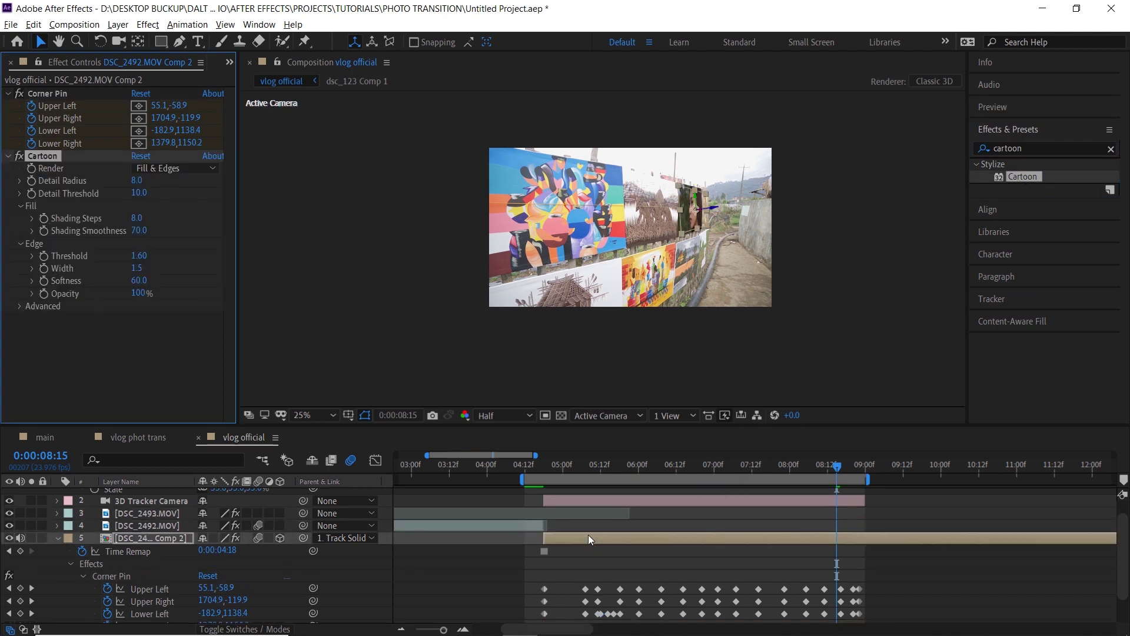
- Zoom in on the frozen clip's start in the timeline and collapse that layer's effect properties
scroll(561, 549, up, 5)
scroll(588, 559, down, 3)
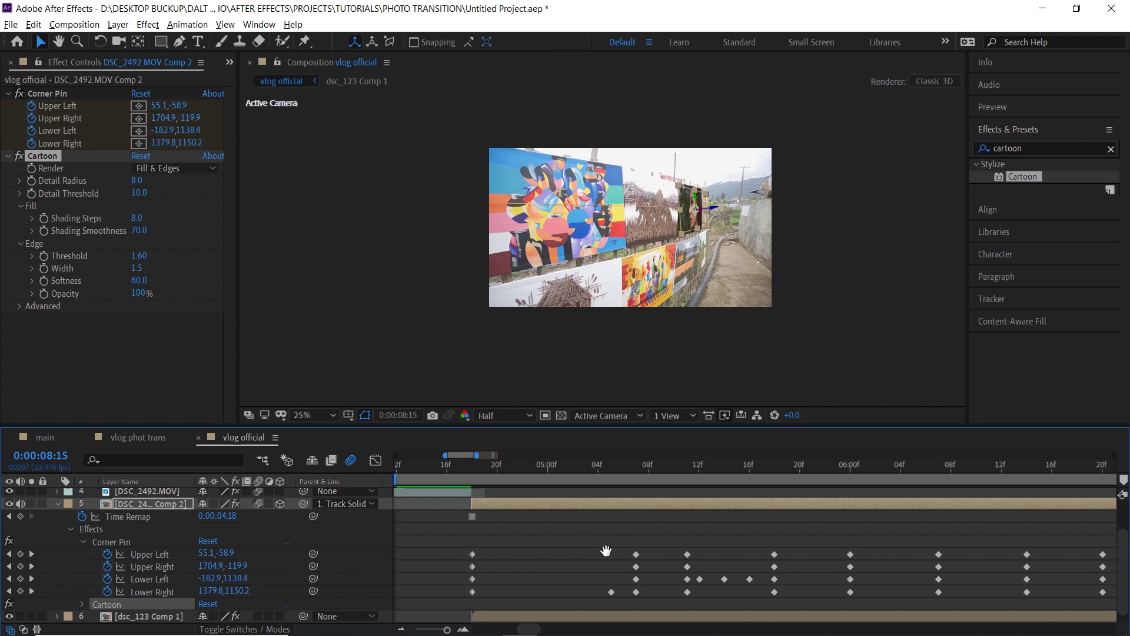
click(597, 503)
key(u)
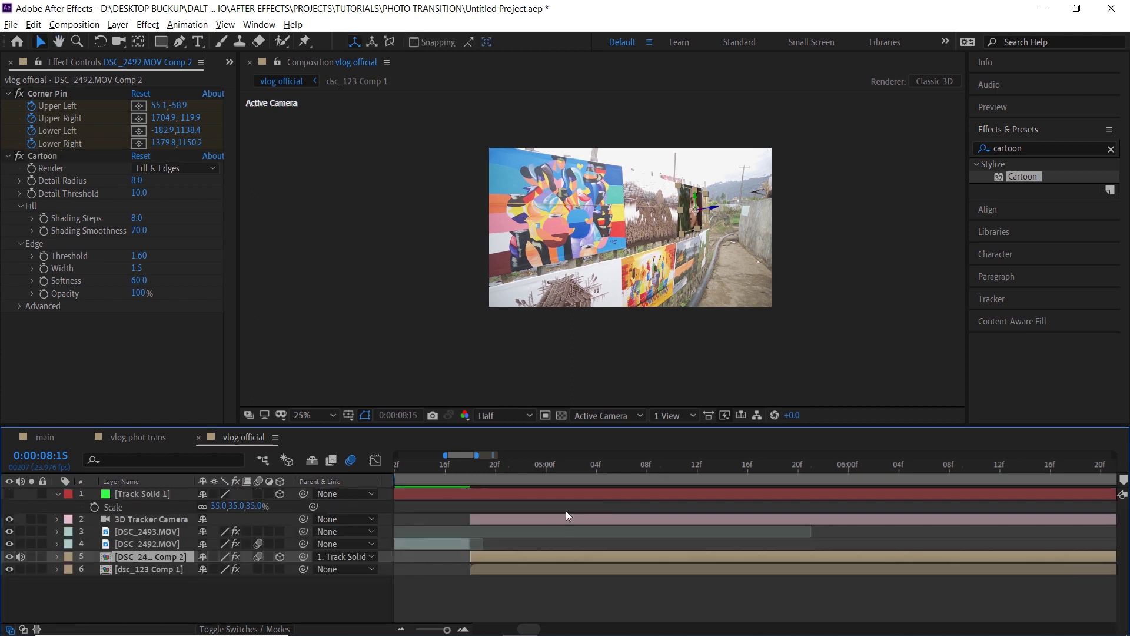
- At 0:00:04:18, start keyframing the frozen clip's Cartoon Detail Radius, Detail Threshold, Shading Steps, Shading Smoothness, edge Threshold and Width
mouse_move(470, 471)
mouse_down()
mouse_move(613, 484)
mouse_move(481, 485)
mouse_up()
scroll(482, 539, up, 1)
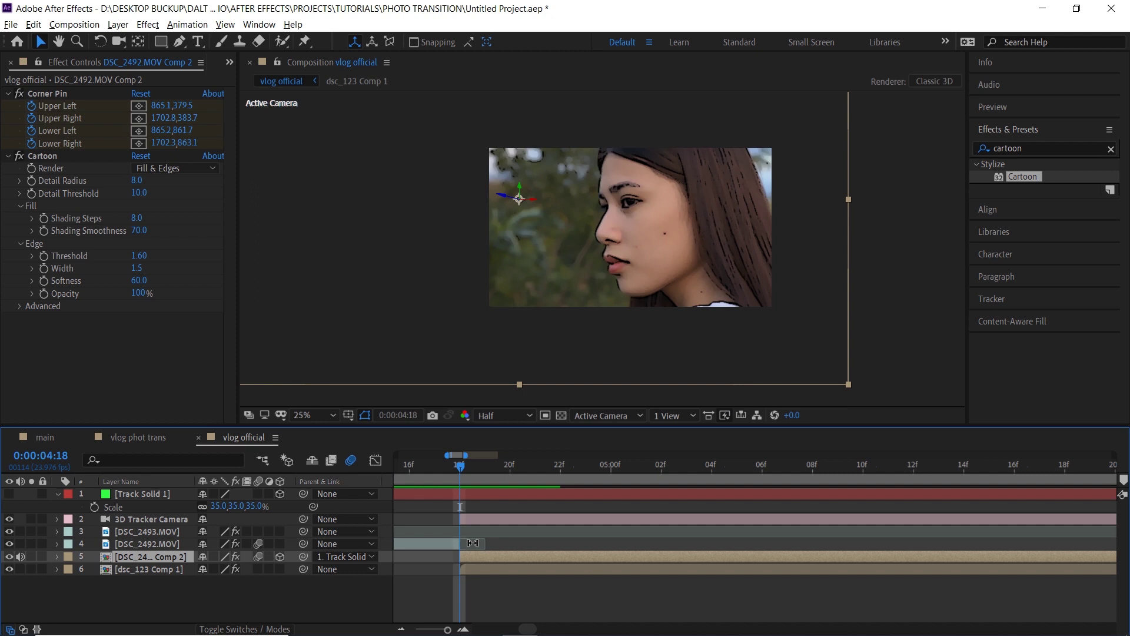
click(34, 181)
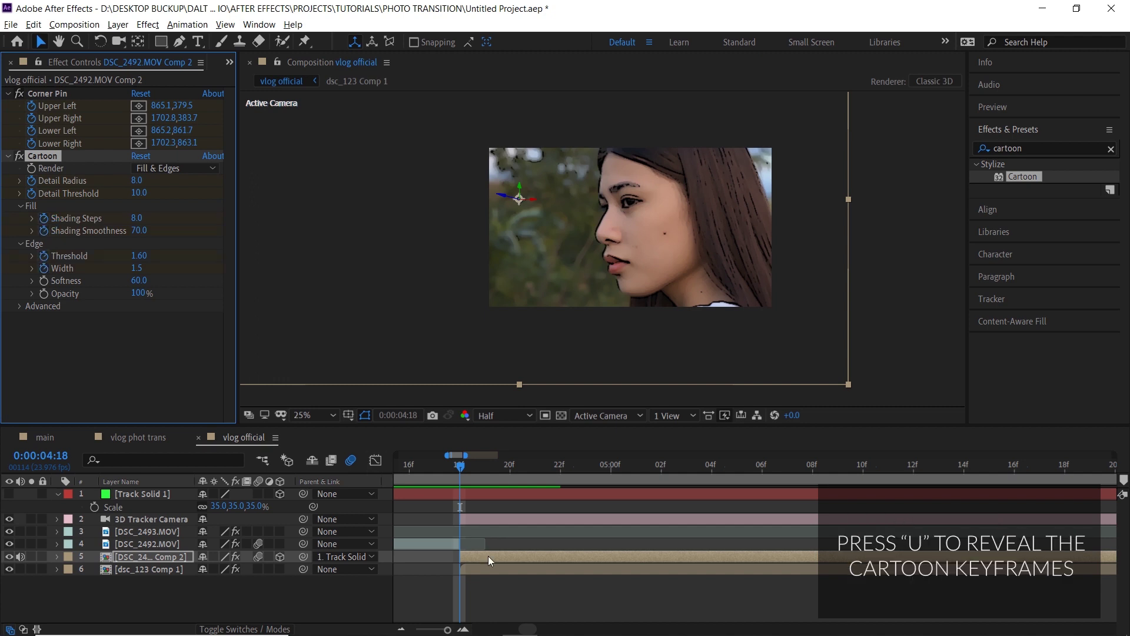
- Reveal the frozen clip layer's keyframed properties in the timeline, down to the Cartoon keyframes
key(u)
scroll(488, 554, down, 3)
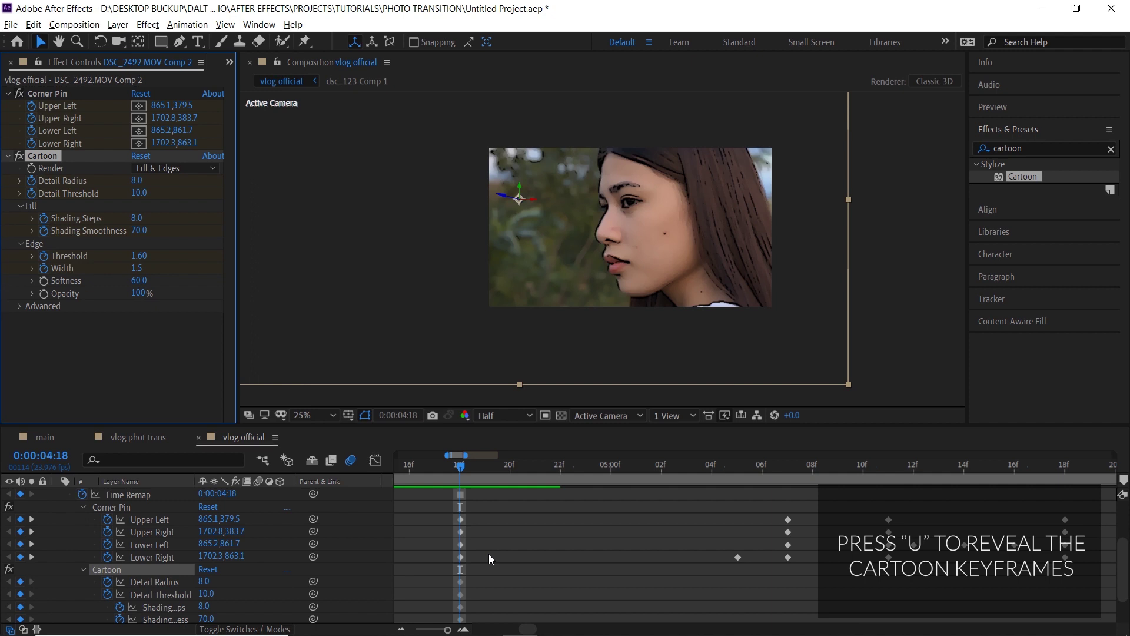
scroll(489, 554, down, 2)
drag(434, 540, 468, 606)
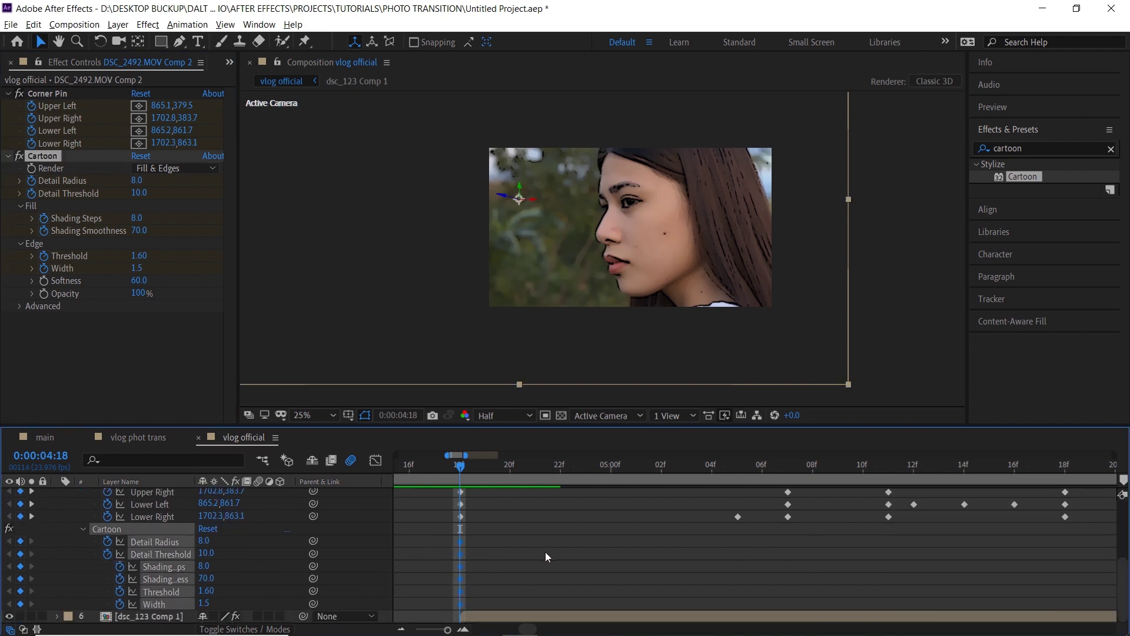
click(526, 558)
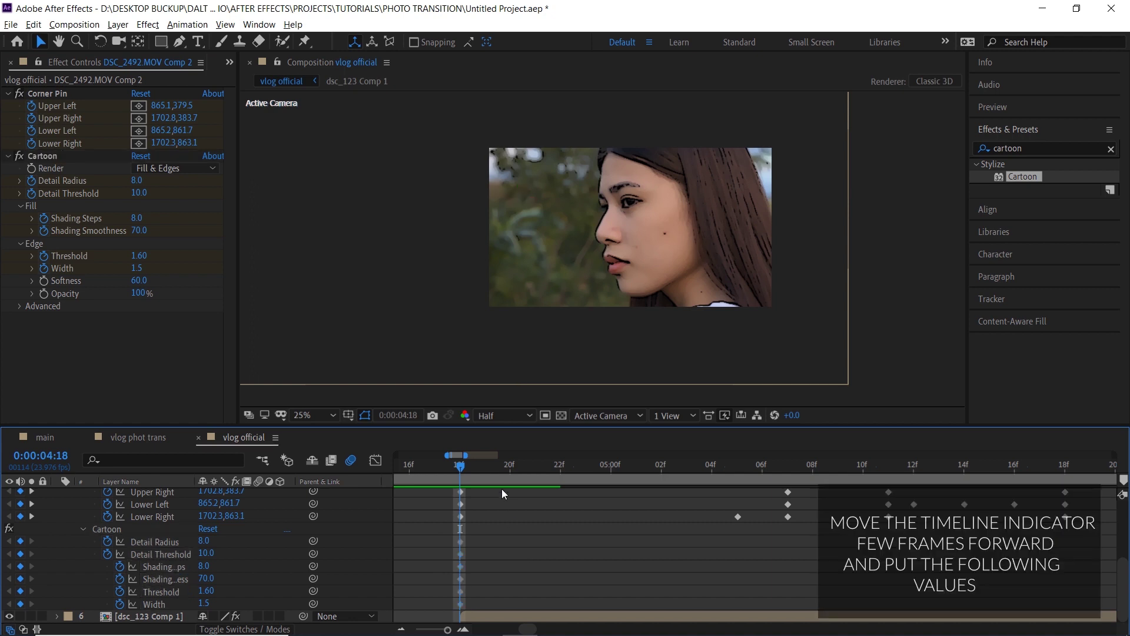
- At 0:00:05:04, set the frozen clip's Cartoon Detail Radius to 6, Detail Threshold to 0 and Shading Steps to 2
drag(464, 467, 712, 475)
click(636, 566)
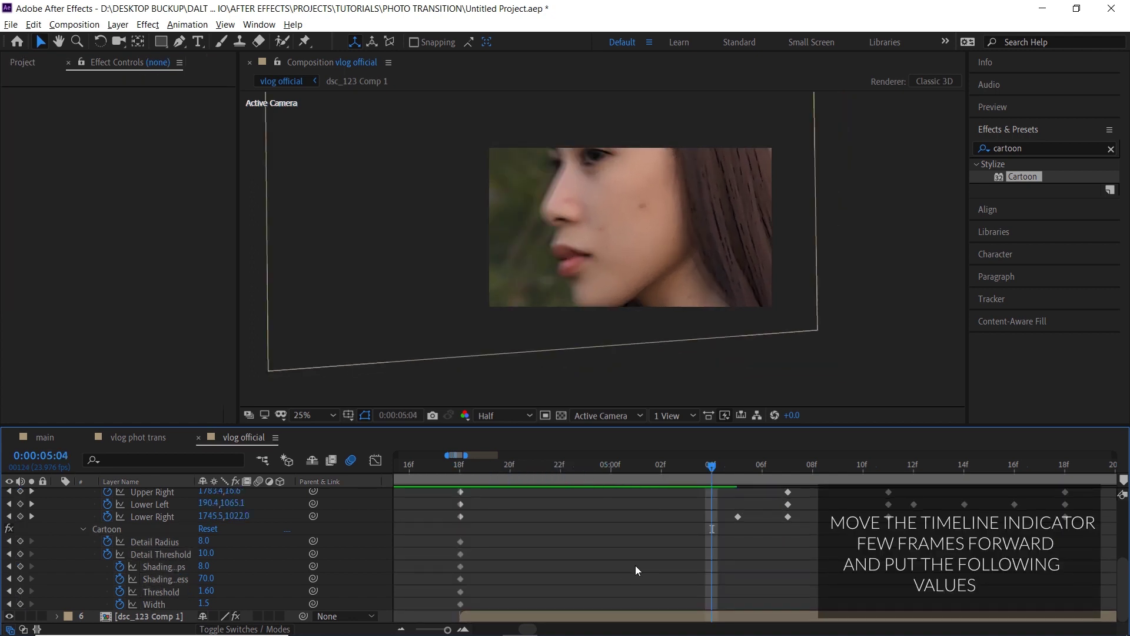
scroll(636, 567, up, 2)
click(682, 518)
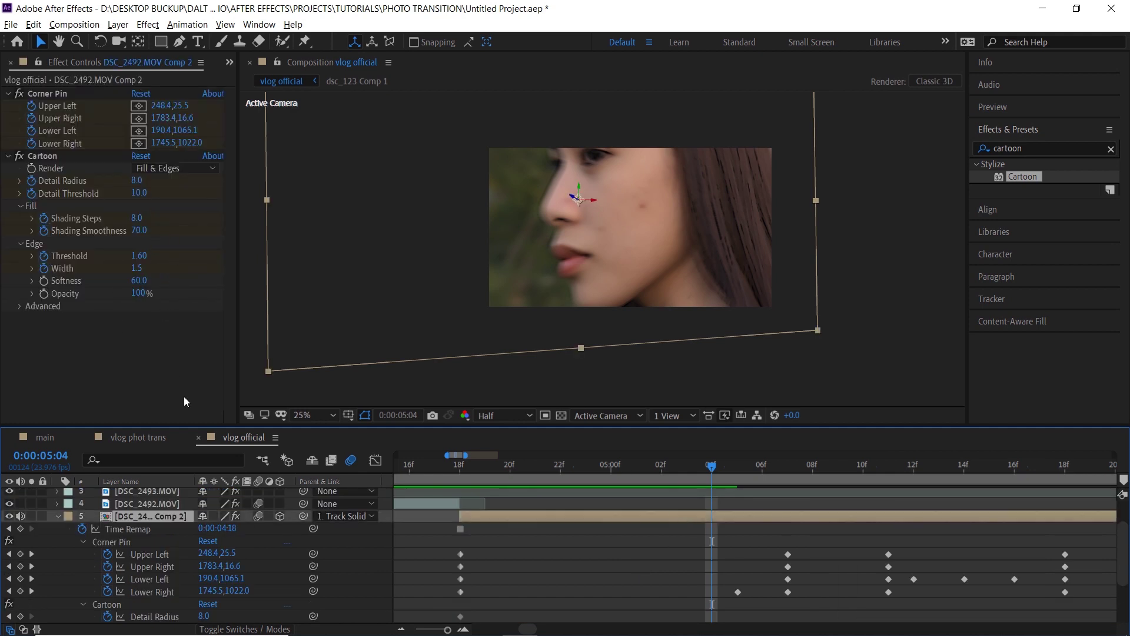
click(137, 181)
text(6)
key(Return)
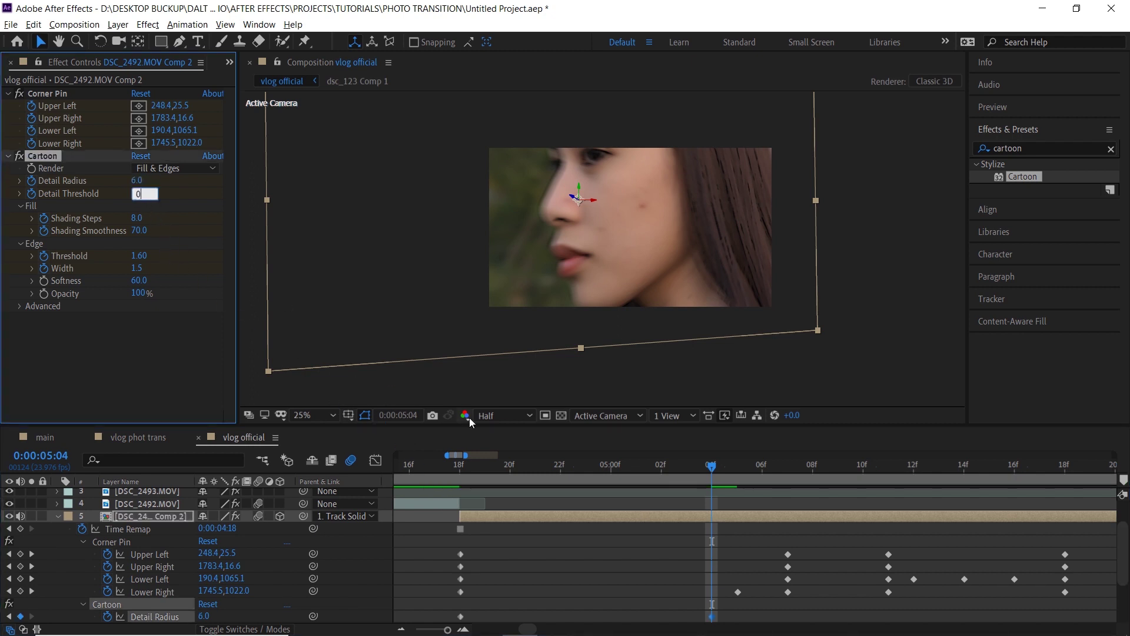
click(535, 520)
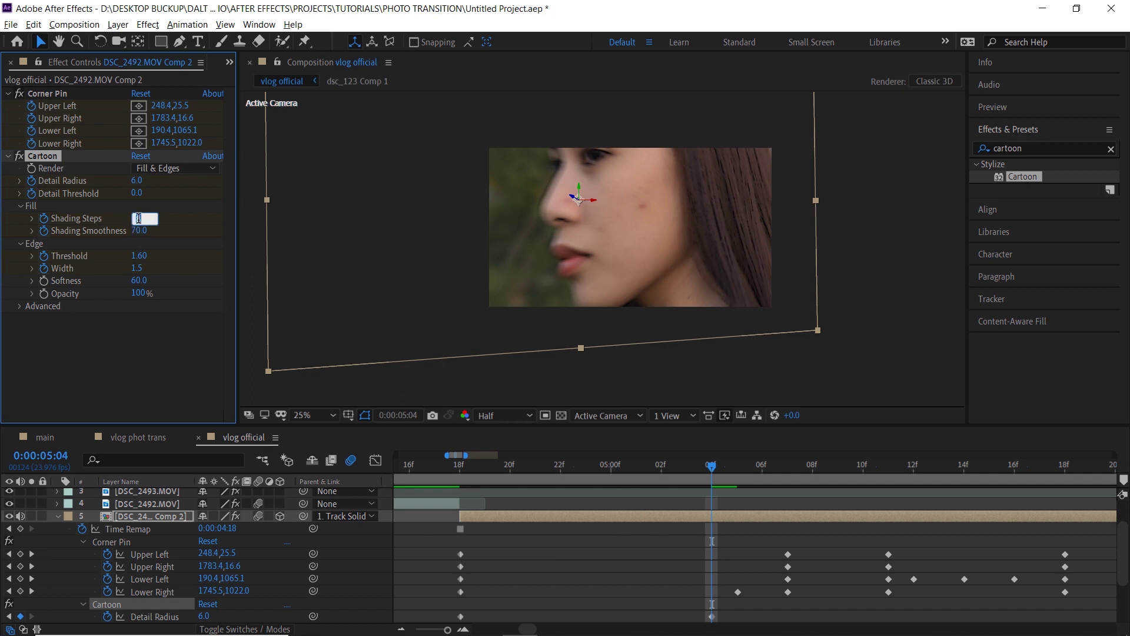
key(Return)
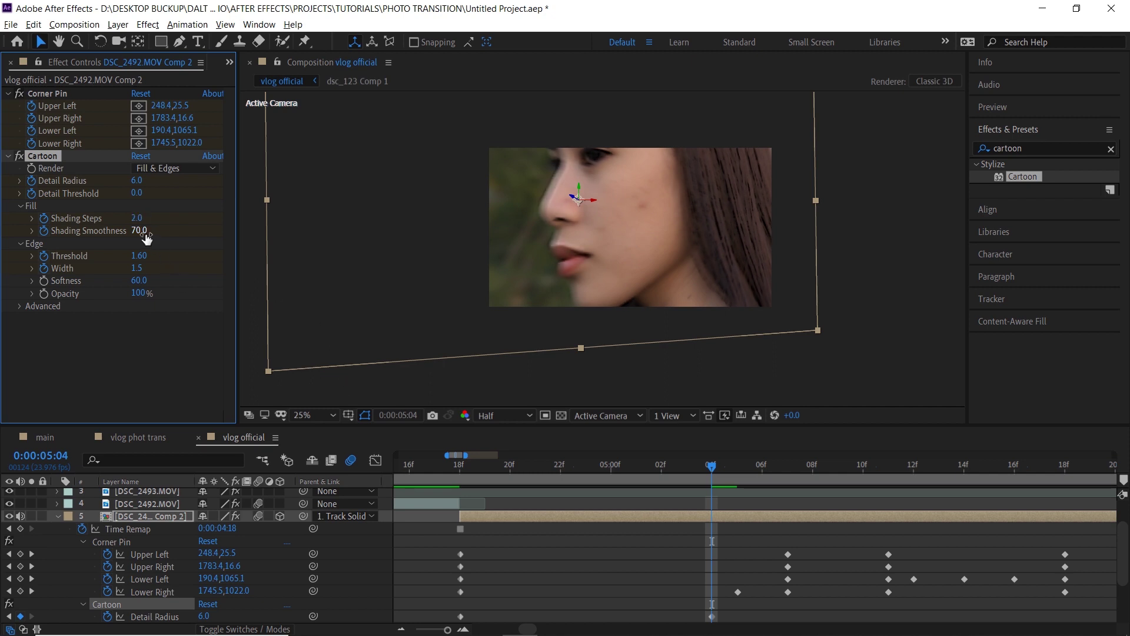
- Set the Cartoon effect's Shading Smoothness to 60, edge Threshold to 3 and edge Width to 5 at the same frame
drag(136, 231, 72, 230)
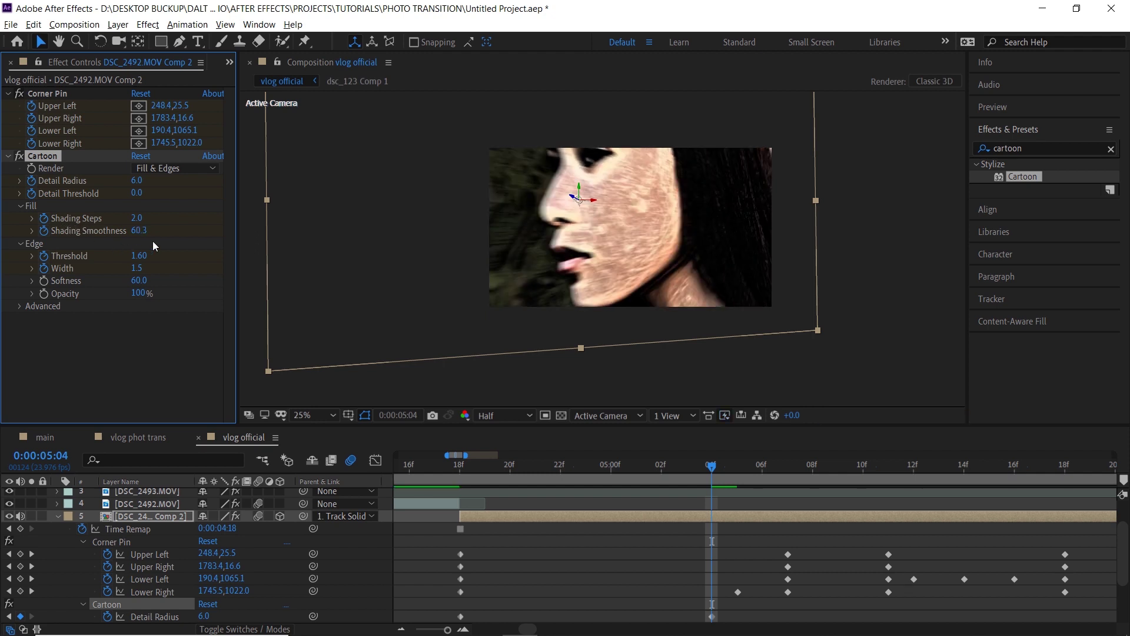
drag(142, 230, 145, 231)
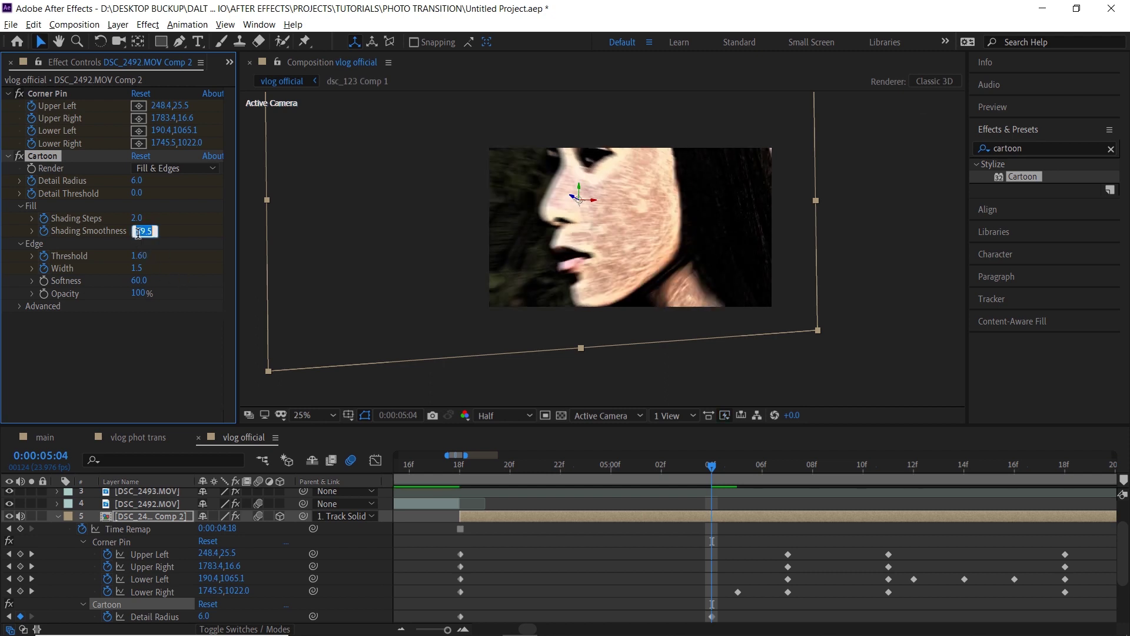
text(0)
key(Return)
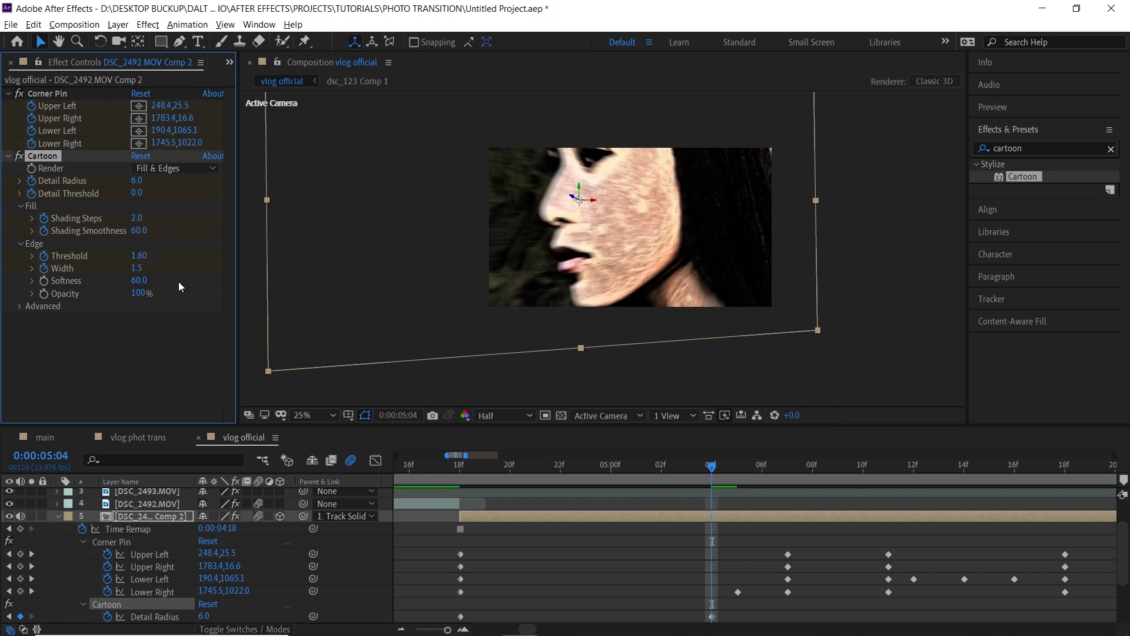
key(Return)
key(Return)
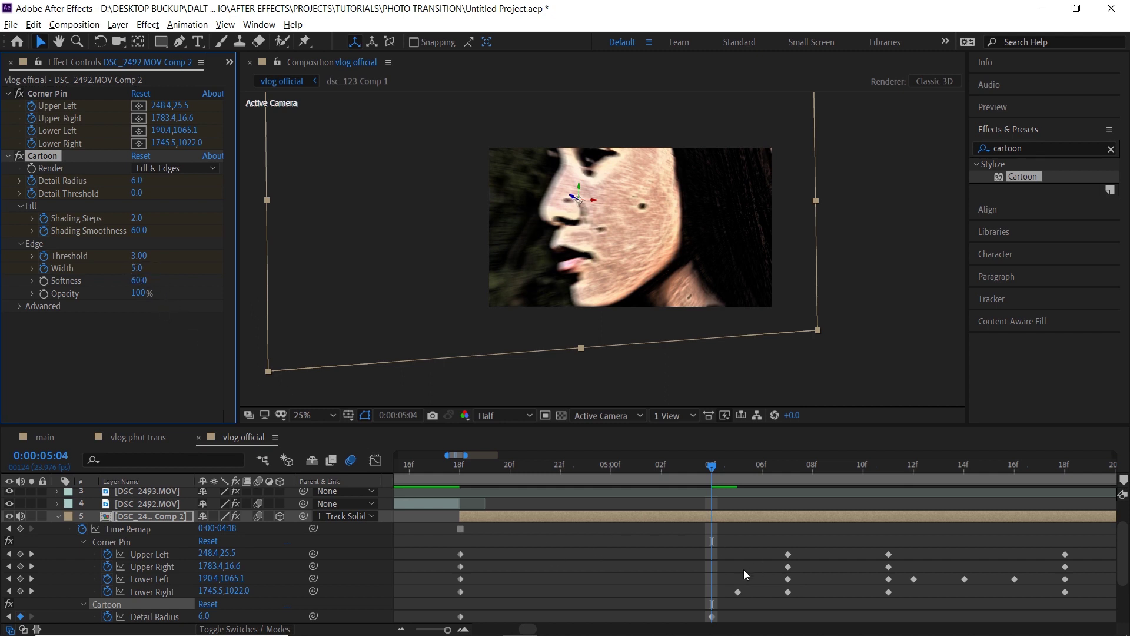
- Preview the animated Cartoon transition from 0:00:04:15, just before the frozen clip starts
scroll(744, 570, down, 3)
scroll(743, 570, down, 2)
drag(890, 566, 742, 547)
drag(529, 465, 520, 468)
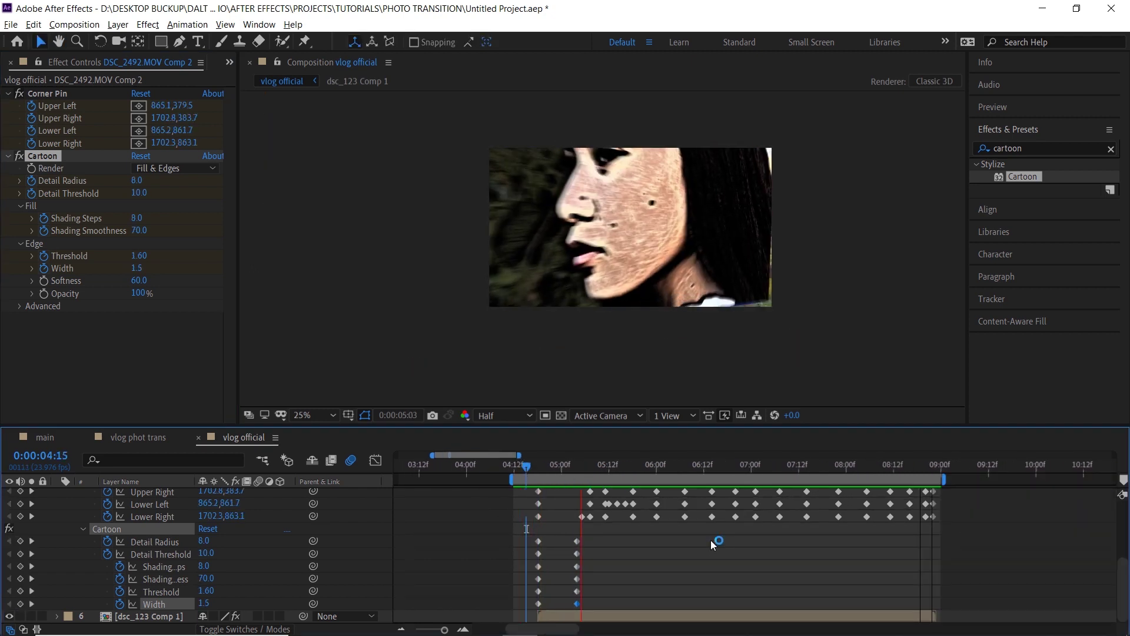